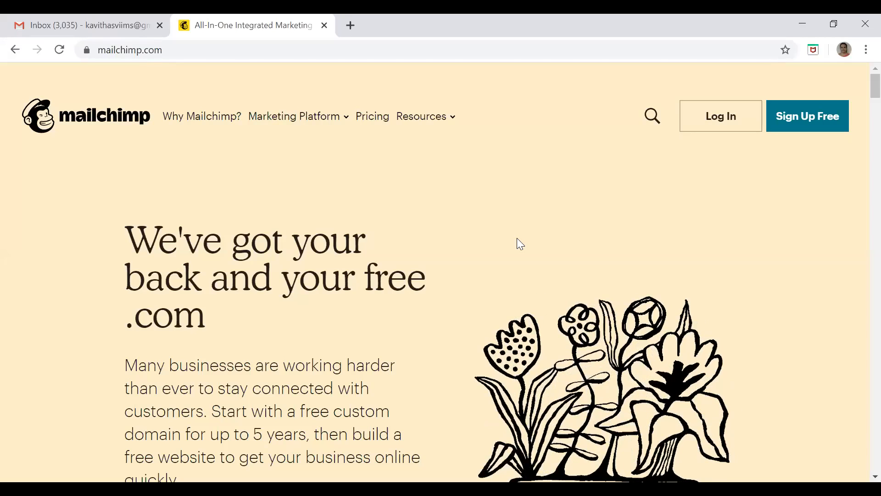
Open the free sign-up form and fill in the account's email address
{"action": "left_click", "coordinate": [810, 131]}
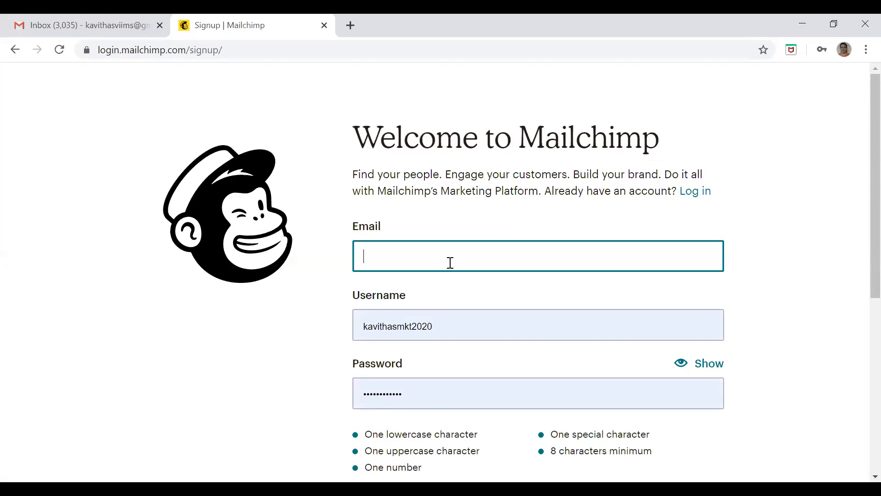
{"action": "type", "text": "ka"}
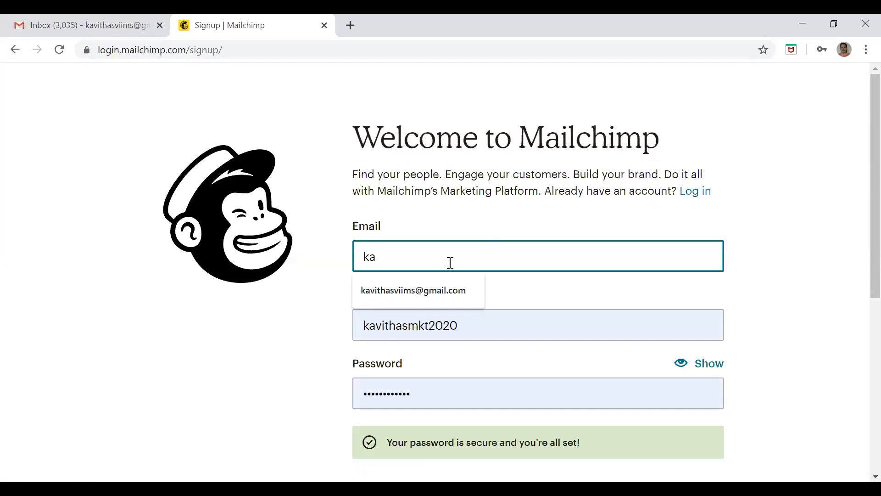
{"action": "key", "text": "Down"}
{"action": "key", "text": "Return"}
{"action": "key", "text": "Tab"}
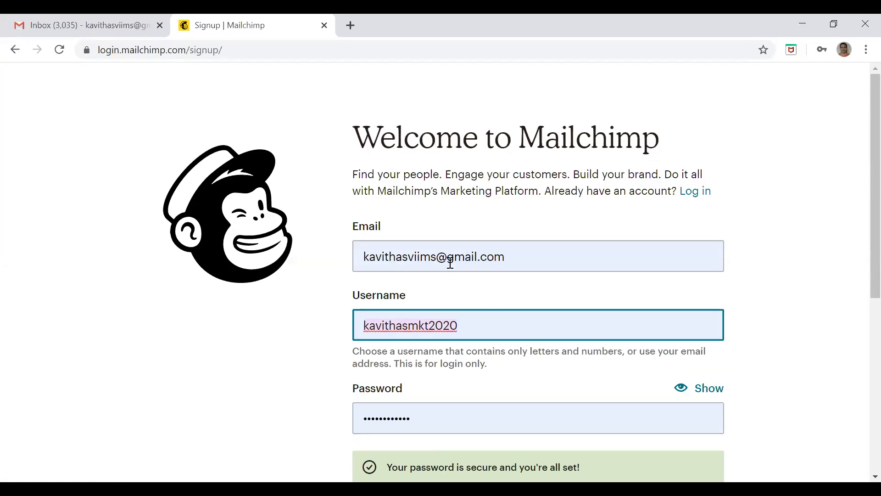
Replace the prefilled username in the sign-up form with dmk2020
{"action": "left_click", "coordinate": [473, 328]}
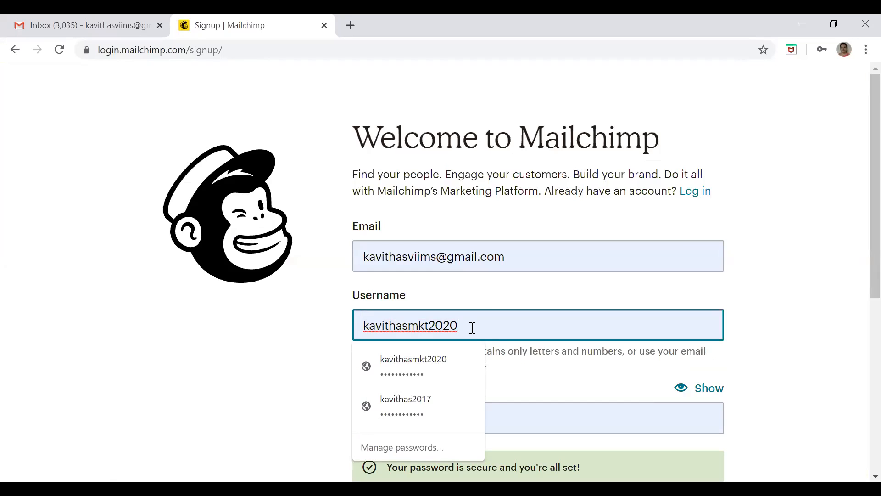
{"action": "key", "text": "BackSpace"}
{"action": "key", "text": "BackSpace"}
{"action": "key", "text": "BackSpace"}
{"action": "key", "text": "BackSpace"}
{"action": "key", "text": "BackSpace"}
{"action": "key", "text": "BackSpace"}
{"action": "key", "text": "BackSpace"}
{"action": "key", "text": "BackSpace"}
{"action": "key", "text": "BackSpace"}
{"action": "key", "text": "BackSpace"}
{"action": "key", "text": "BackSpace"}
{"action": "key", "text": "BackSpace"}
{"action": "key", "text": "BackSpace"}
{"action": "key", "text": "BackSpace"}
{"action": "key", "text": "BackSpace"}
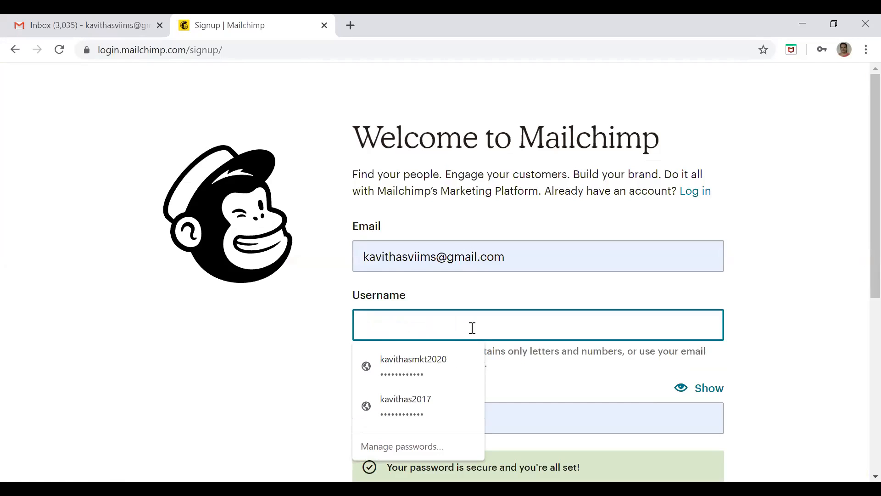
{"action": "type", "text": "dmk"}
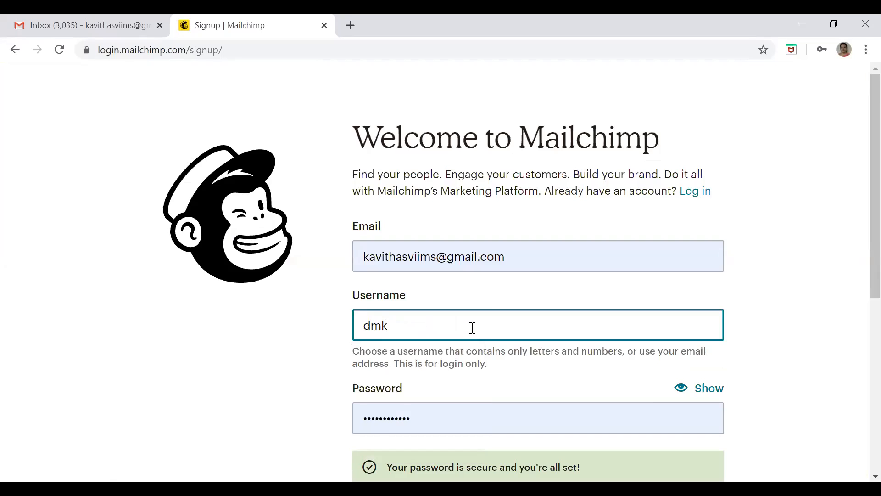
{"action": "type", "text": "2020"}
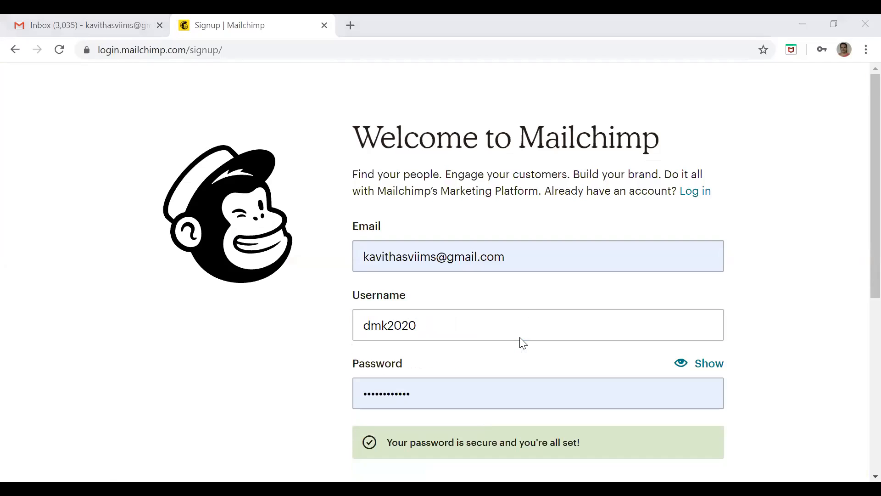
Clear the prefilled password and enter a new account password that meets all the listed requirements
{"action": "left_click", "coordinate": [425, 401]}
{"action": "key", "text": "BackSpace"}
{"action": "key", "text": "BackSpace"}
{"action": "key", "text": "BackSpace"}
{"action": "key", "text": "BackSpace"}
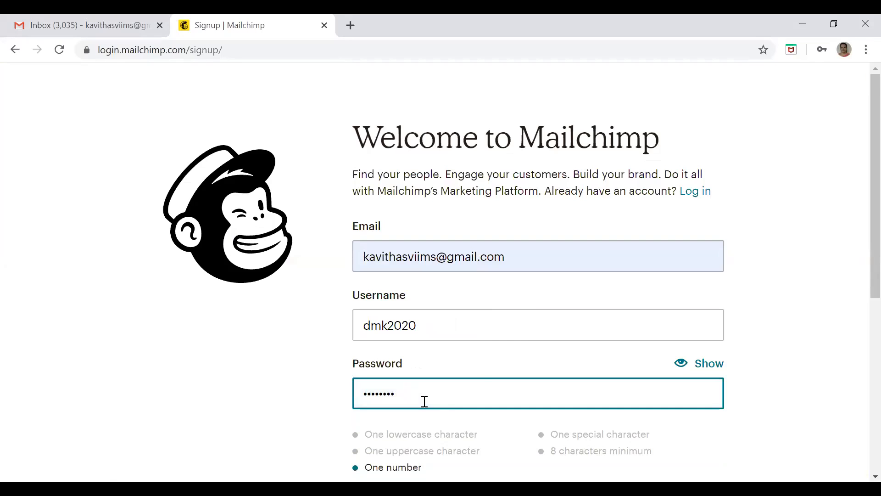
{"action": "key", "text": "BackSpace"}
{"action": "key", "text": "BackSpace"}
{"action": "key", "text": "BackSpace"}
{"action": "key", "text": "BackSpace"}
{"action": "key", "text": "BackSpace"}
{"action": "key", "text": "BackSpace"}
{"action": "key", "text": "BackSpace"}
{"action": "key", "text": "BackSpace"}
{"action": "left_click", "coordinate": [732, 429]}
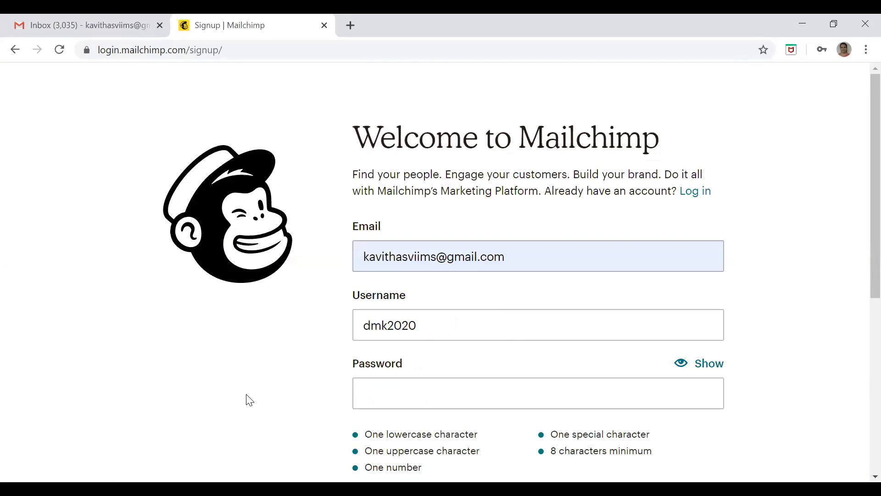
{"action": "scroll", "coordinate": [250, 401], "scroll_direction": "down", "scroll_amount": 2}
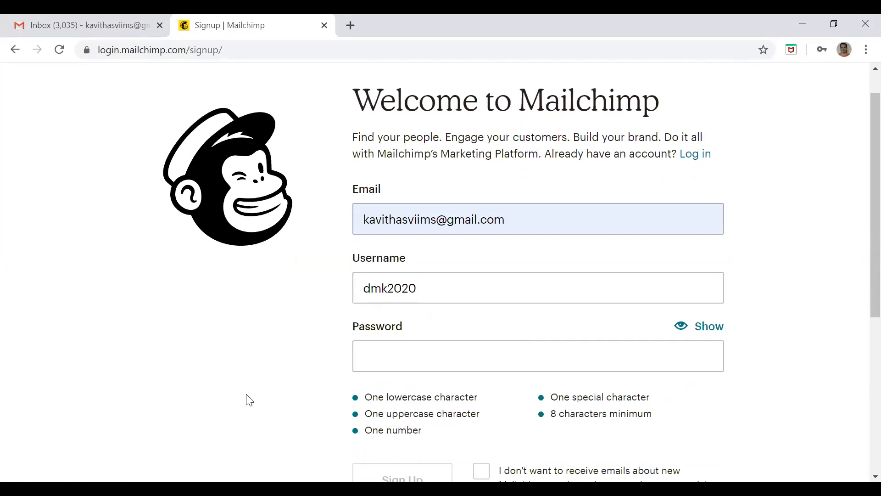
{"action": "scroll", "coordinate": [249, 401], "scroll_direction": "down", "scroll_amount": 1}
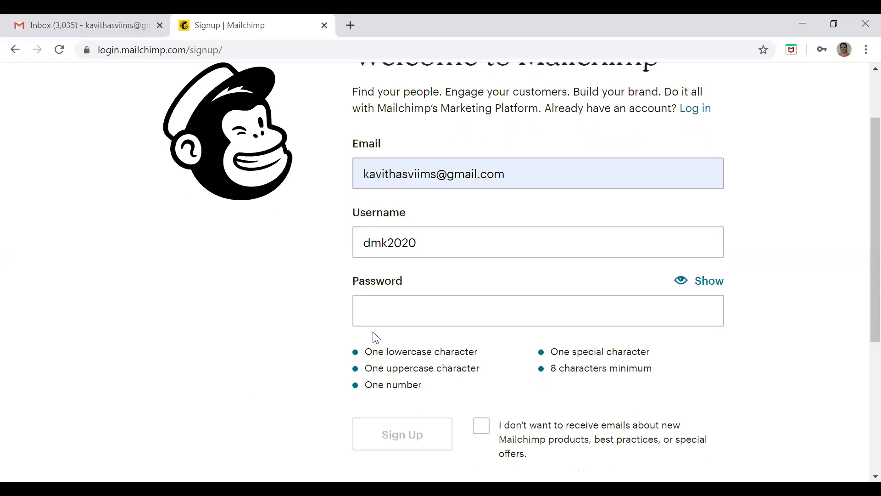
{"action": "left_click", "coordinate": [371, 318]}
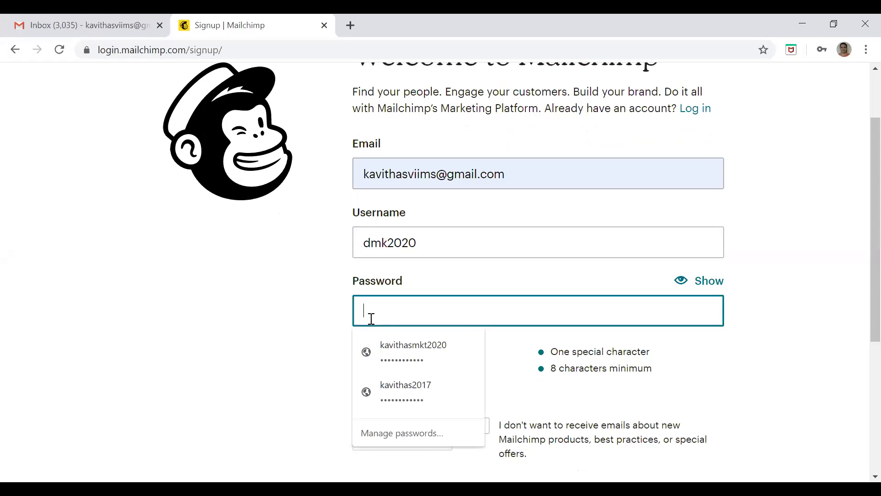
{"action": "type", "text": "••••••"}
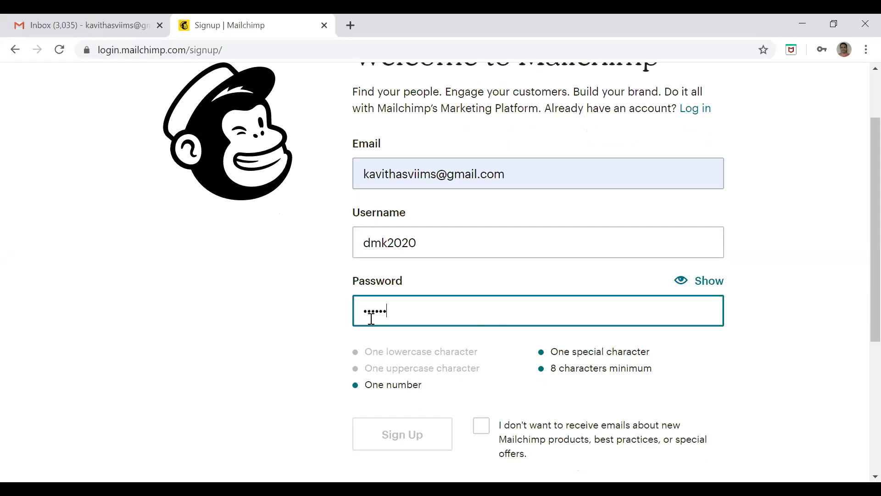
{"action": "type", "text": "••••••"}
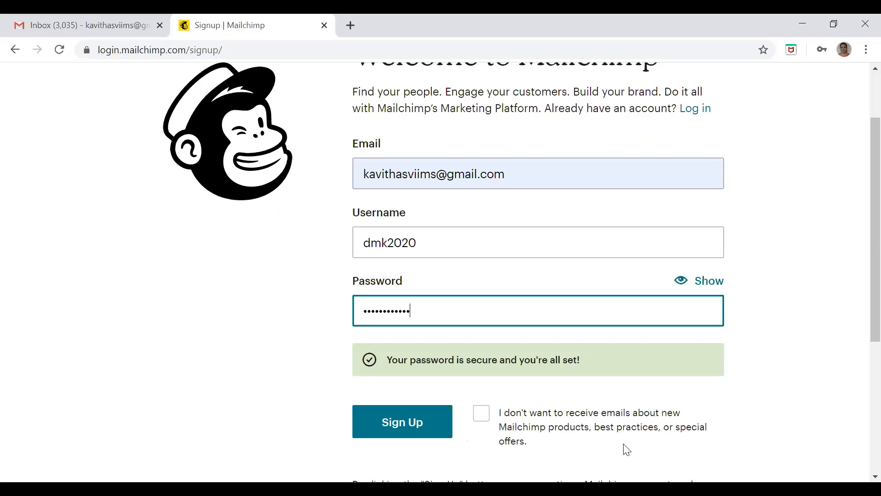
Opt out of emails about new products, best practices and special offers, and submit the sign-up form
{"action": "left_click", "coordinate": [486, 419]}
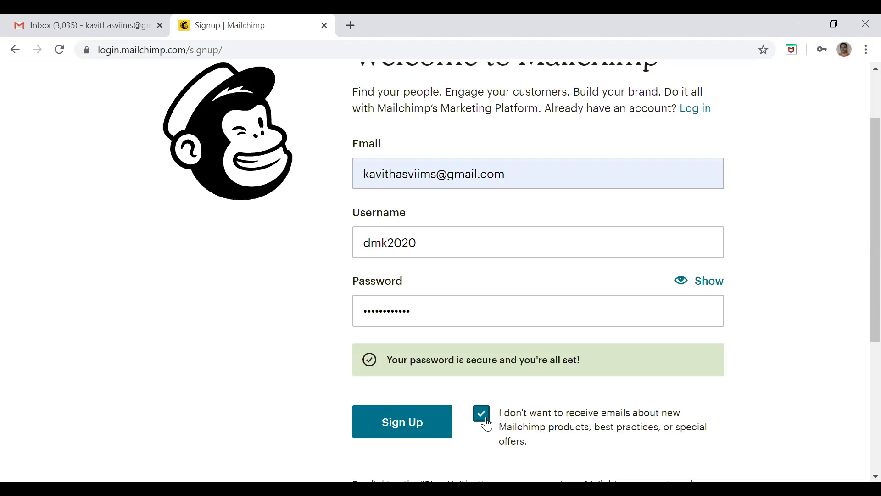
{"action": "left_click", "coordinate": [417, 425]}
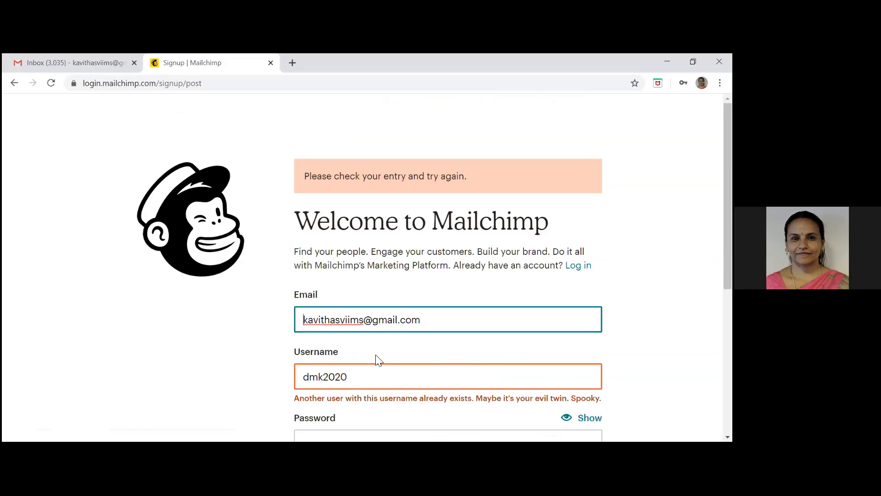
Insert a short form of the first name before 2020 in the username, resubmit the sign-up and save the login in the browser
{"action": "left_click", "coordinate": [325, 377]}
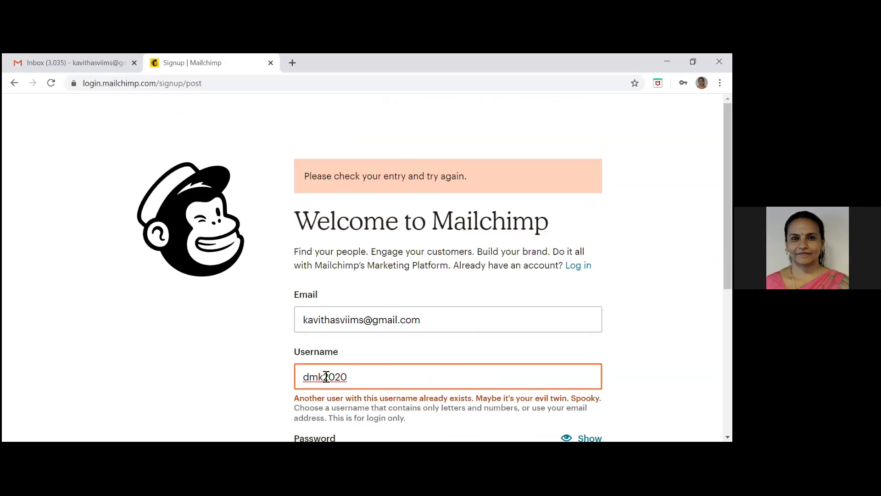
{"action": "type", "text": "kavi"}
{"action": "scroll", "coordinate": [454, 299], "scroll_direction": "down", "scroll_amount": 5}
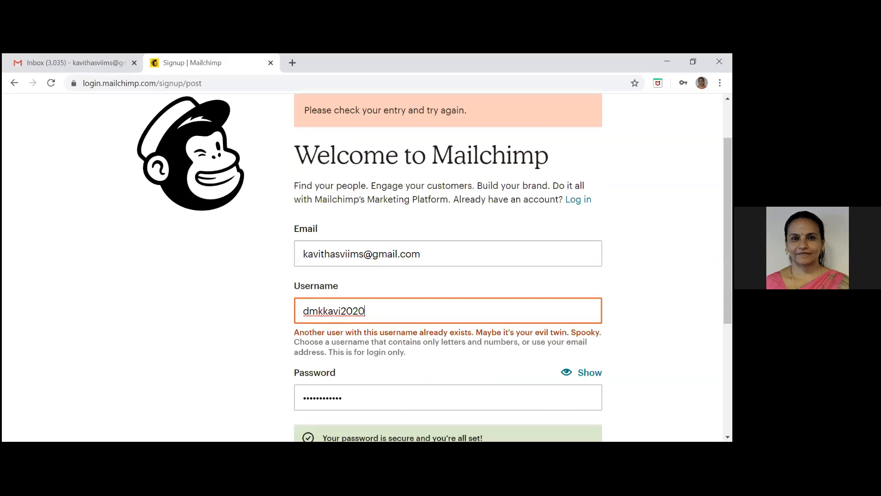
{"action": "left_click", "coordinate": [351, 292]}
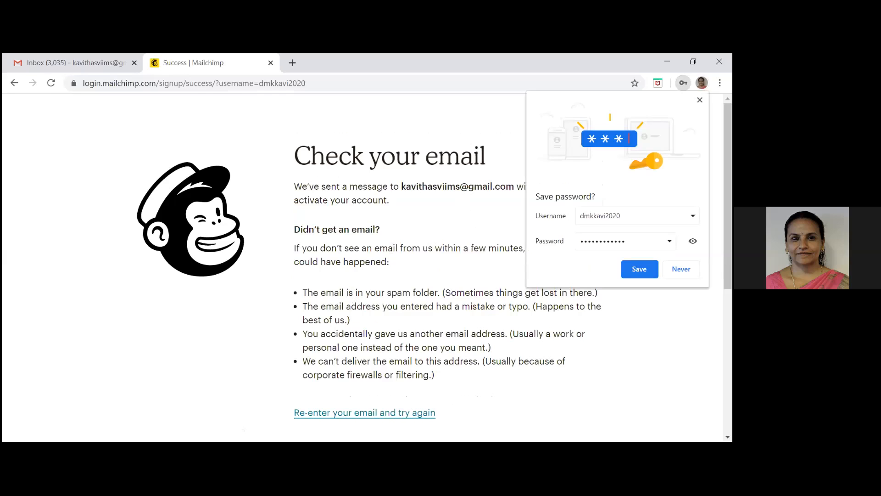
{"action": "left_click", "coordinate": [639, 269]}
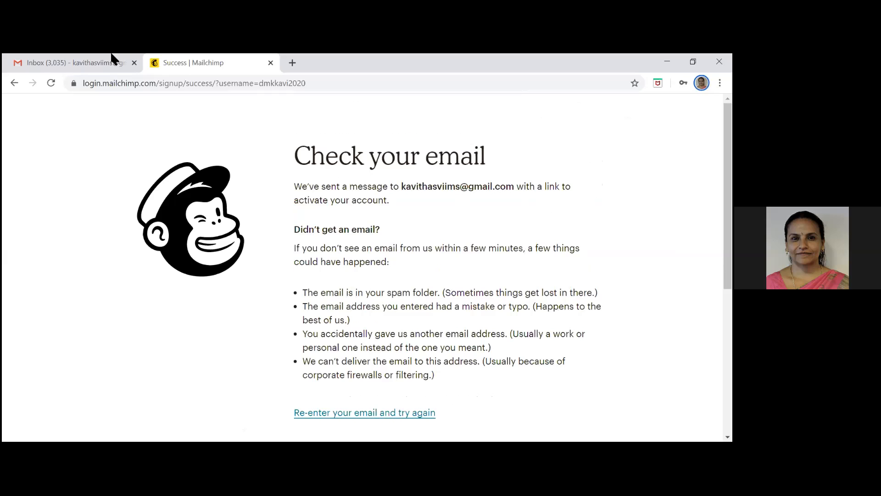
Switch to the Gmail inbox, reload it and activate the account from the Mailchimp activation email
{"action": "left_click", "coordinate": [68, 65]}
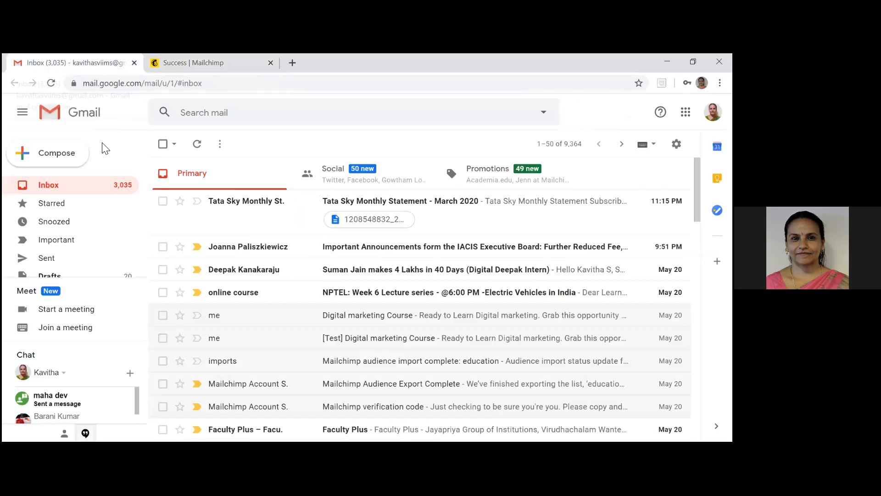
{"action": "right_click", "coordinate": [578, 102]}
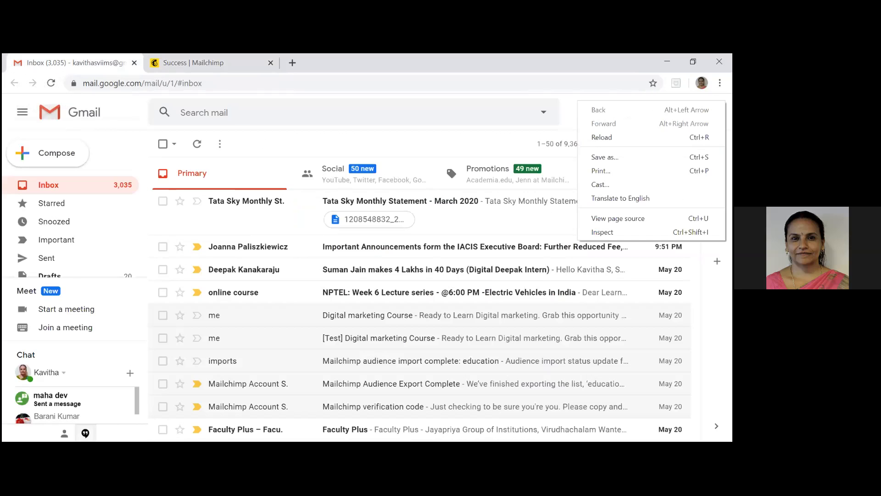
{"action": "left_click", "coordinate": [602, 137]}
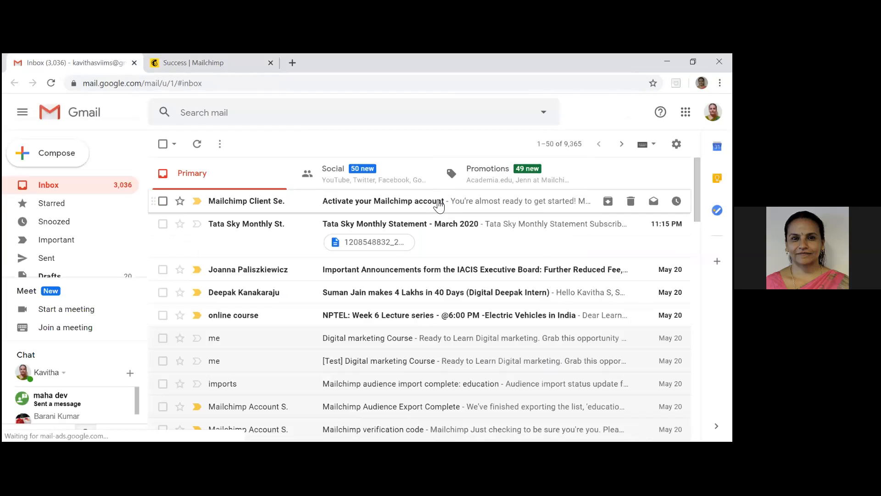
{"action": "left_click", "coordinate": [440, 203]}
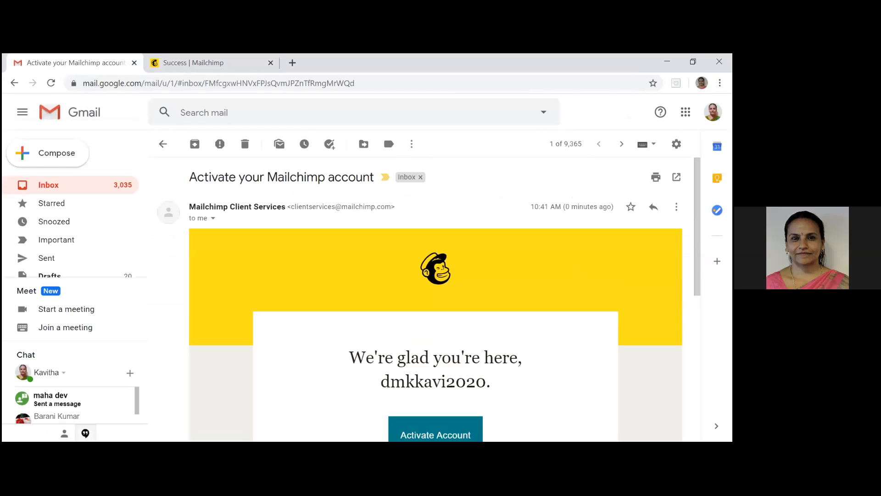
{"action": "left_click", "coordinate": [453, 433]}
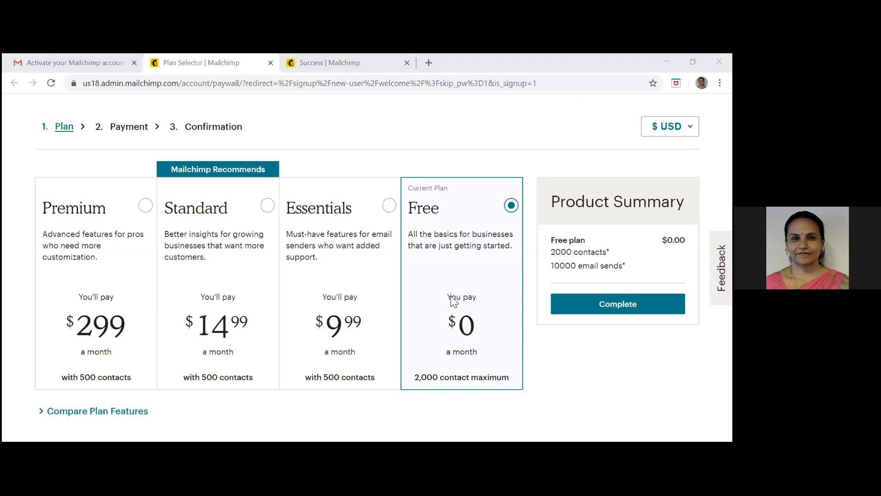
Confirm the Free plan and submit the account holder's first and last name
{"action": "left_click", "coordinate": [574, 311]}
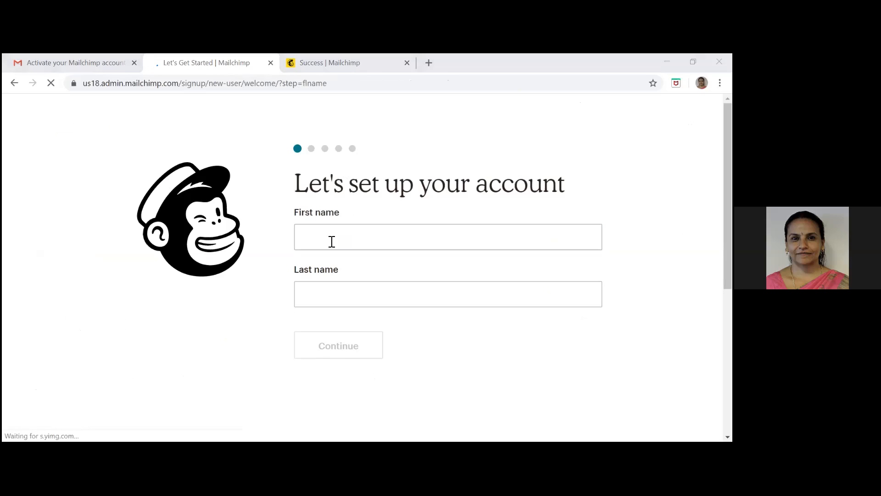
{"action": "left_click", "coordinate": [332, 241]}
{"action": "type", "text": "k"}
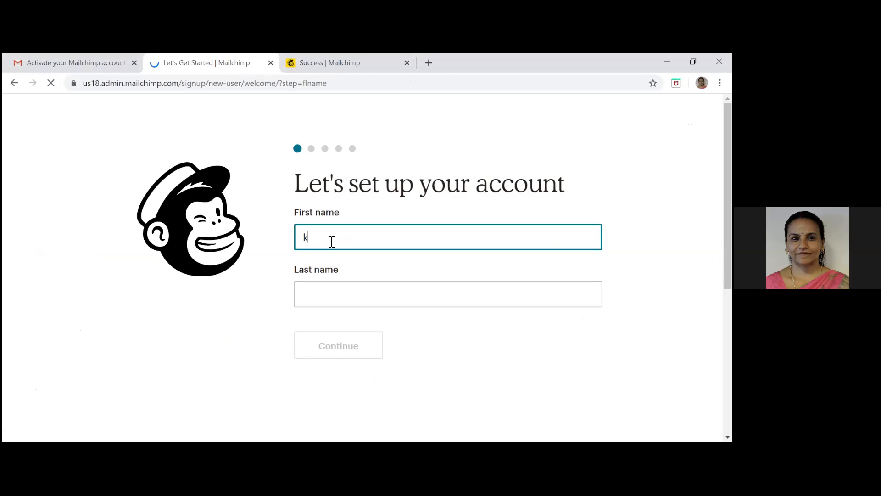
{"action": "type", "text": "avitha"}
{"action": "left_click", "coordinate": [315, 293]}
{"action": "type", "text": "s"}
{"action": "left_click", "coordinate": [340, 346]}
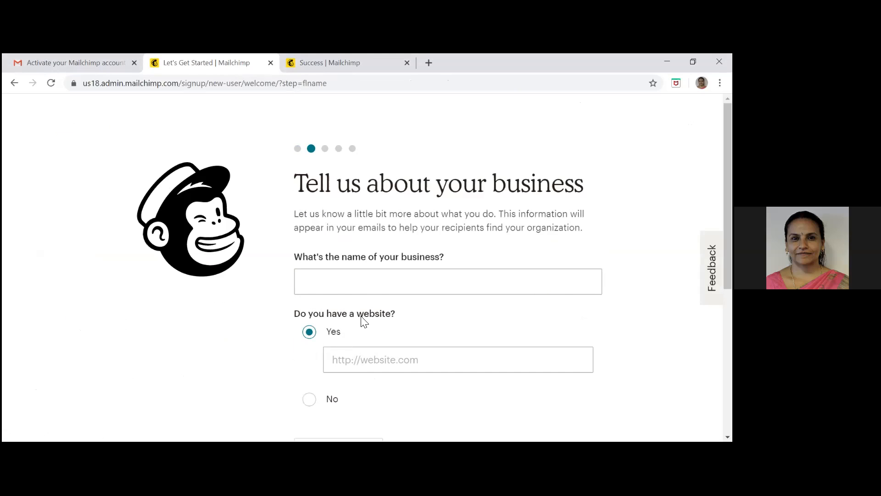
Enter "education" as the name of the business
{"action": "left_click", "coordinate": [389, 277]}
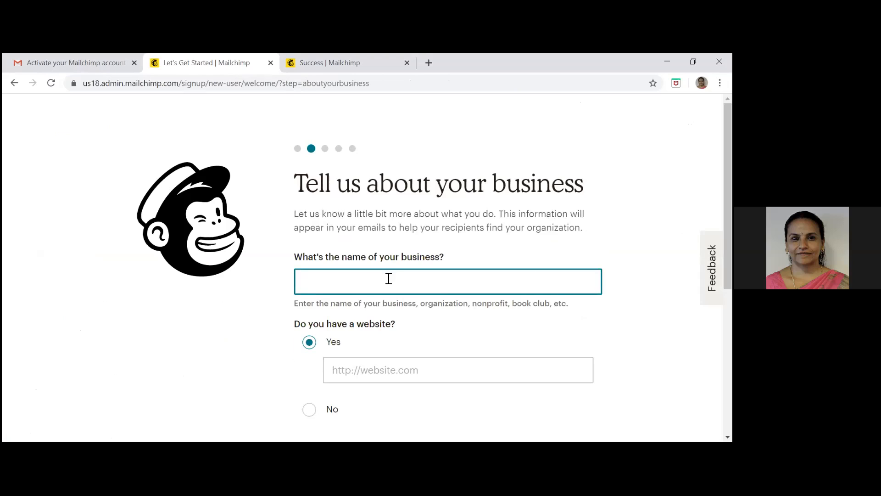
{"action": "type", "text": "educartio"}
{"action": "key", "text": "BackSpace"}
{"action": "key", "text": "BackSpace"}
{"action": "key", "text": "BackSpace"}
{"action": "key", "text": "BackSpace"}
{"action": "type", "text": "tion"}
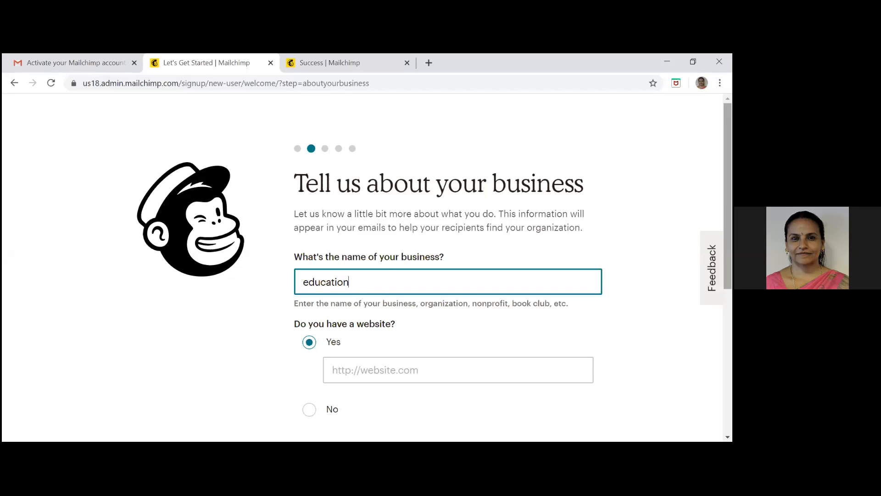
Answer No to having a website and continue to the address form
{"action": "scroll", "coordinate": [441, 271], "scroll_direction": "down", "scroll_amount": 2}
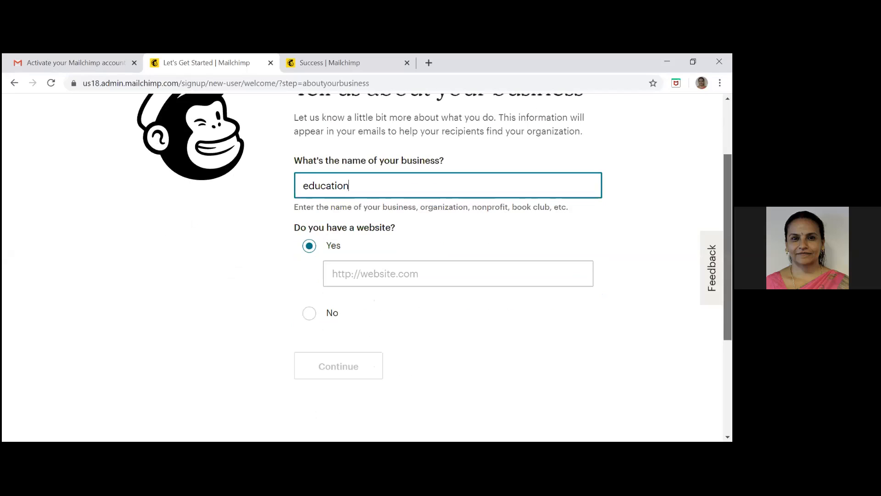
{"action": "left_click", "coordinate": [331, 300]}
{"action": "left_click", "coordinate": [332, 301]}
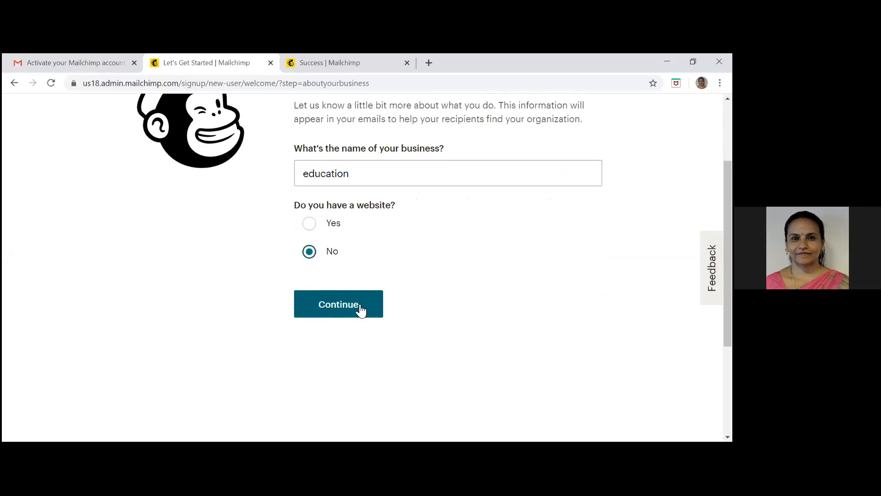
{"action": "left_click", "coordinate": [347, 311]}
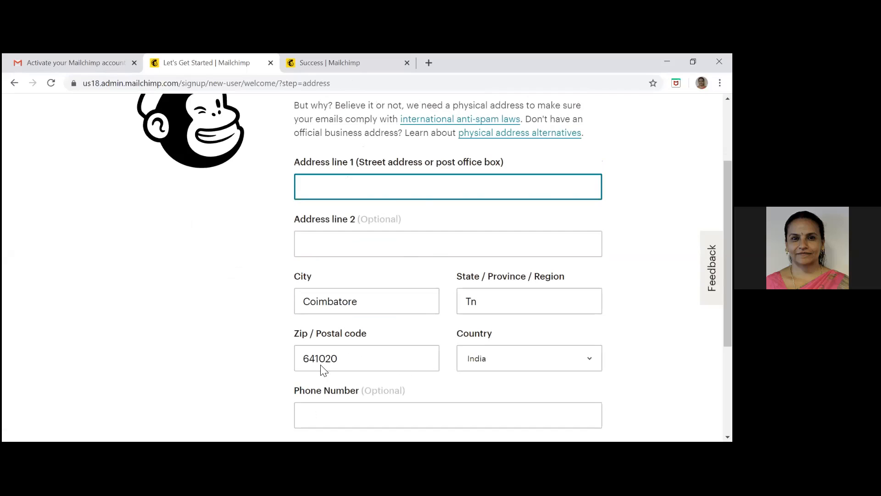
Fill in the first line of the business's street address and continue to the contacts question
{"action": "left_click", "coordinate": [209, 336]}
{"action": "scroll", "coordinate": [210, 335], "scroll_direction": "down", "scroll_amount": 2}
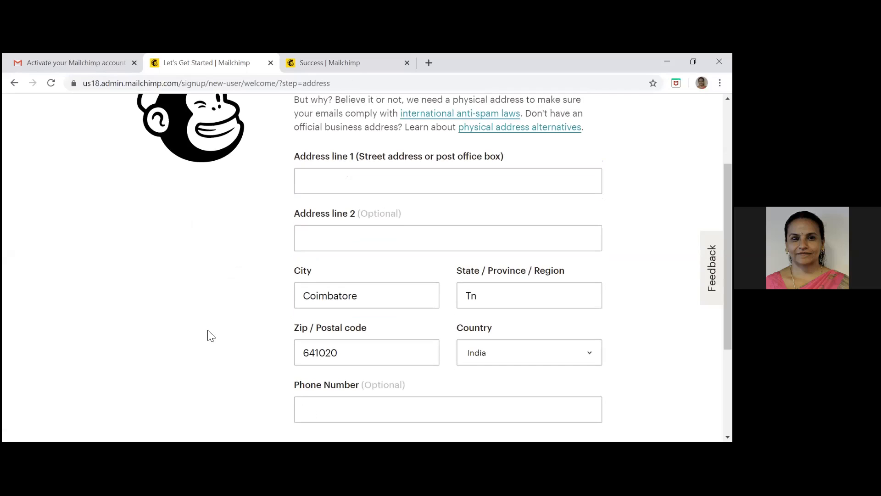
{"action": "scroll", "coordinate": [210, 335], "scroll_direction": "down", "scroll_amount": 3}
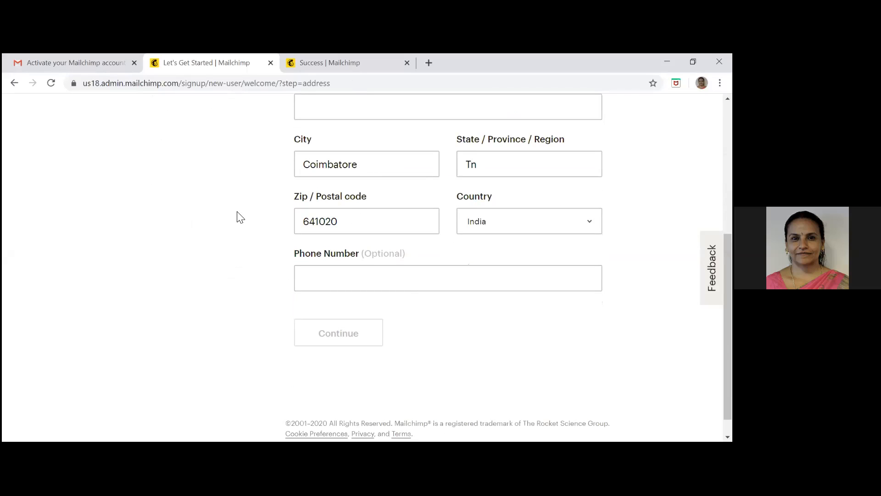
{"action": "scroll", "coordinate": [238, 217], "scroll_direction": "up", "scroll_amount": 3}
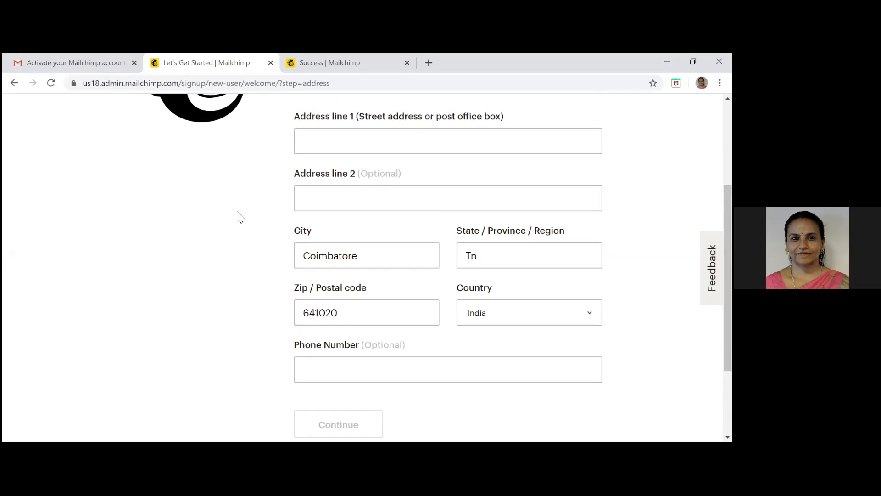
{"action": "left_click", "coordinate": [320, 192]}
{"action": "type", "text": "11"}
{"action": "left_click", "coordinate": [219, 272]}
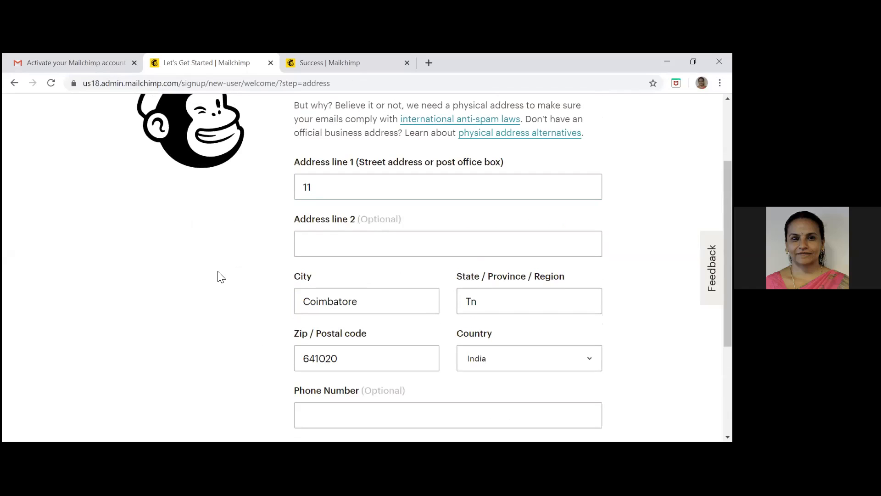
{"action": "scroll", "coordinate": [219, 277], "scroll_direction": "down", "scroll_amount": 2}
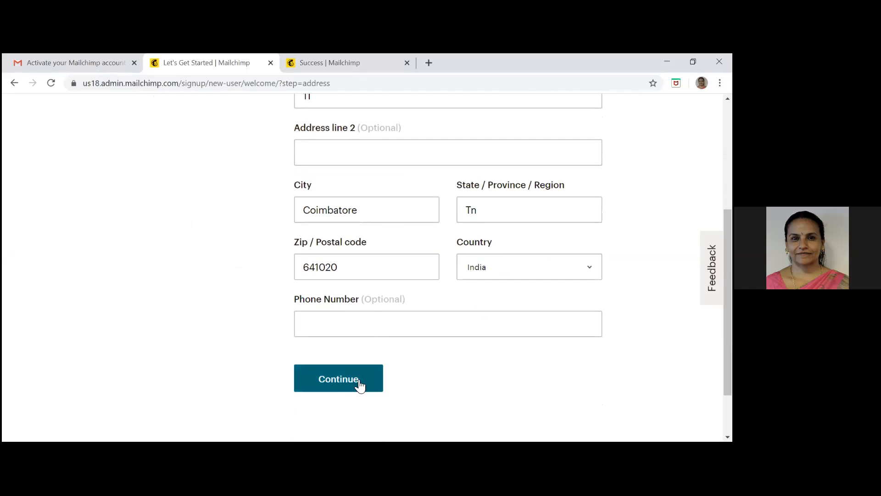
{"action": "left_click", "coordinate": [361, 381]}
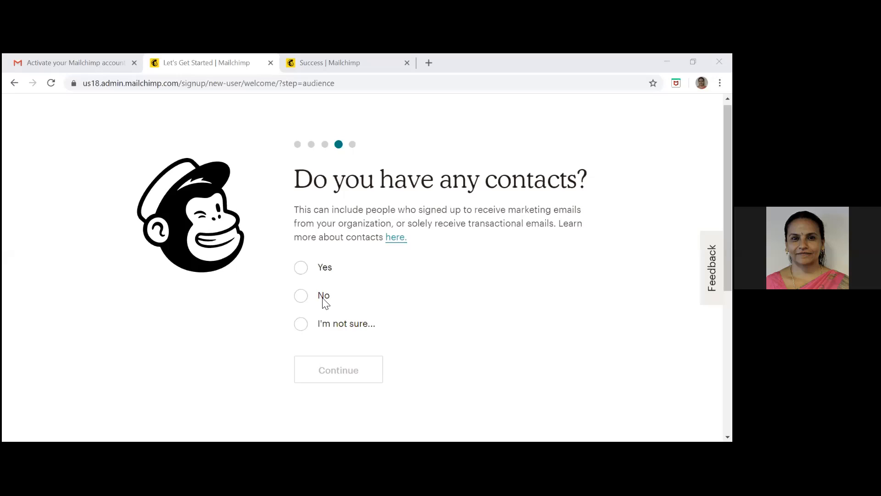
Answer No to having any contacts and select Services as what the business offers
{"action": "left_click", "coordinate": [308, 303]}
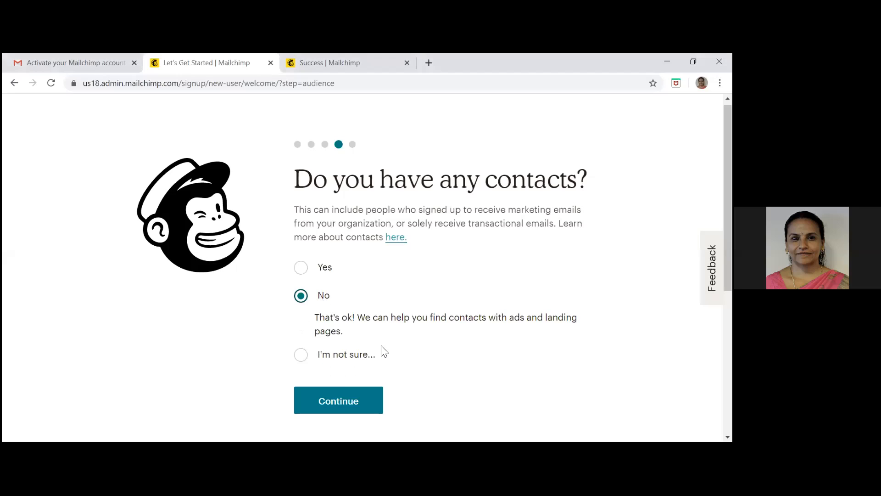
{"action": "left_click", "coordinate": [358, 404]}
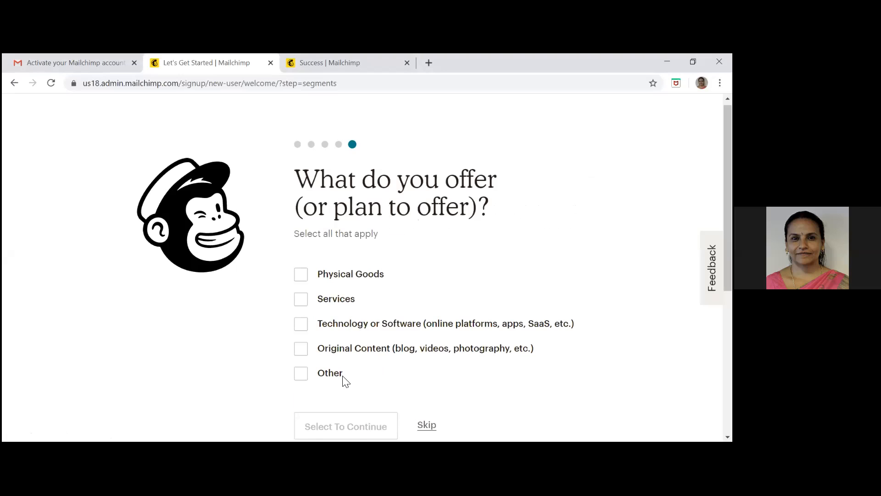
{"action": "left_click", "coordinate": [301, 306]}
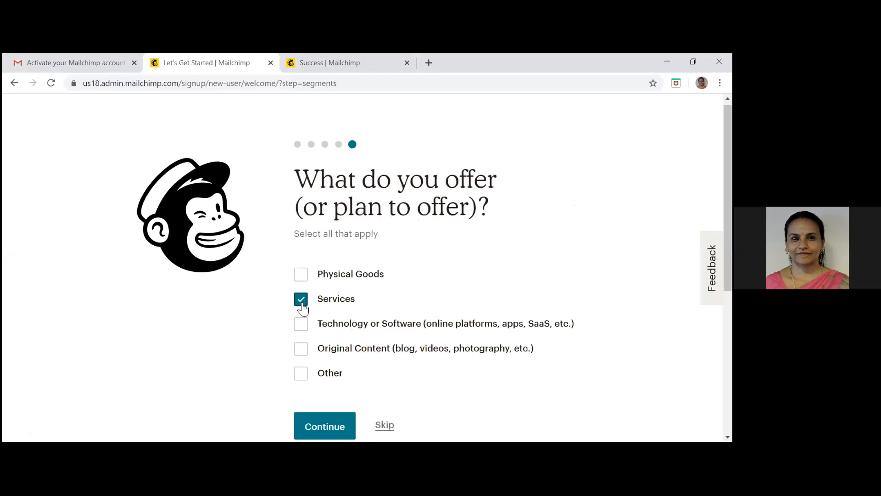
{"action": "left_click", "coordinate": [316, 429]}
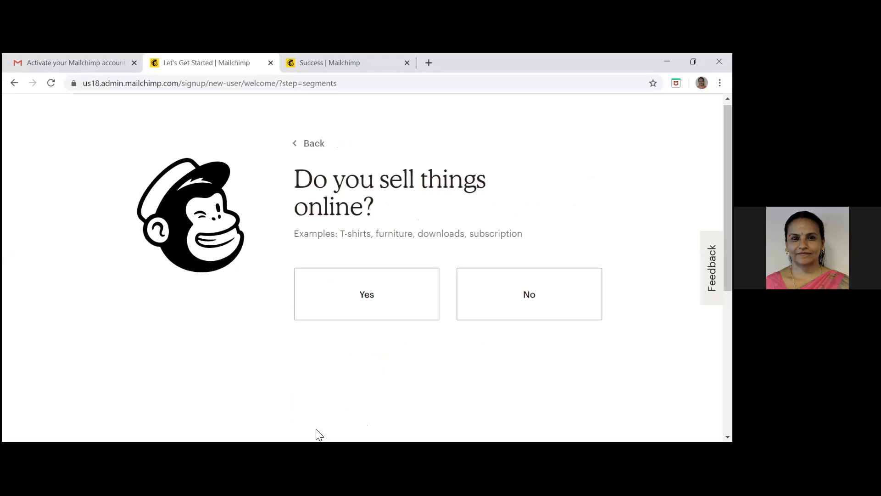
Answer No to selling things online and finish the account setup without subscribing to any newsletter
{"action": "left_click", "coordinate": [537, 313]}
{"action": "scroll", "coordinate": [536, 307], "scroll_direction": "down", "scroll_amount": 1}
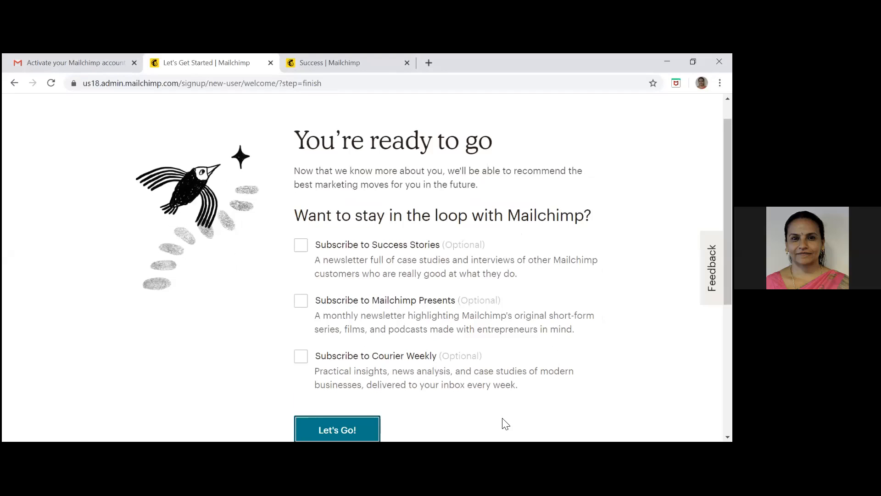
{"action": "left_click", "coordinate": [359, 425]}
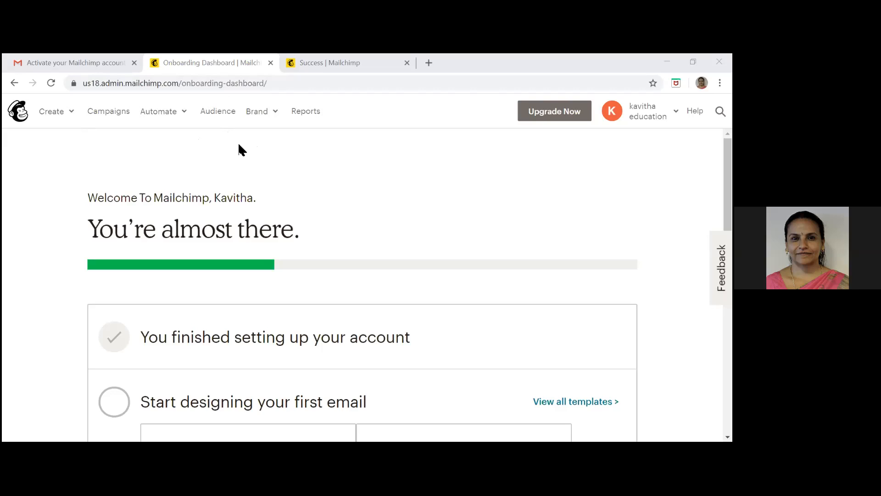
Go to the education audience and bring up its contact table
{"action": "left_click", "coordinate": [218, 112]}
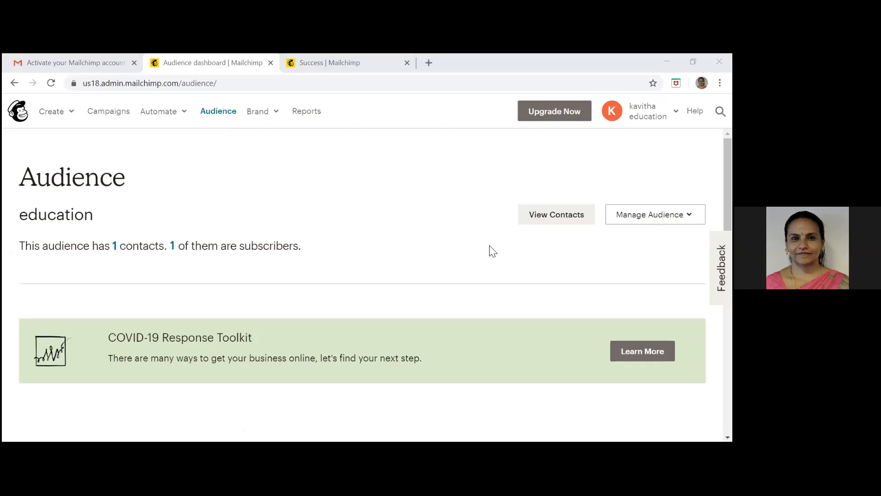
{"action": "triple_click", "coordinate": [525, 264]}
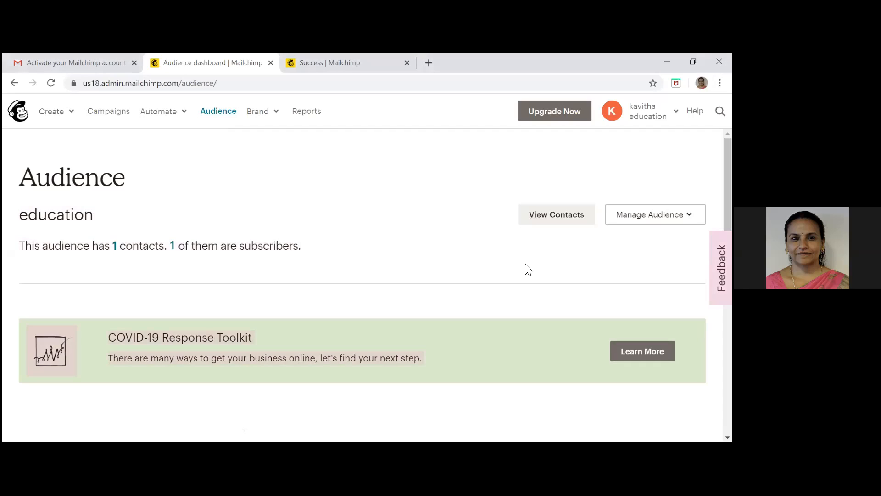
{"action": "left_click", "coordinate": [526, 265]}
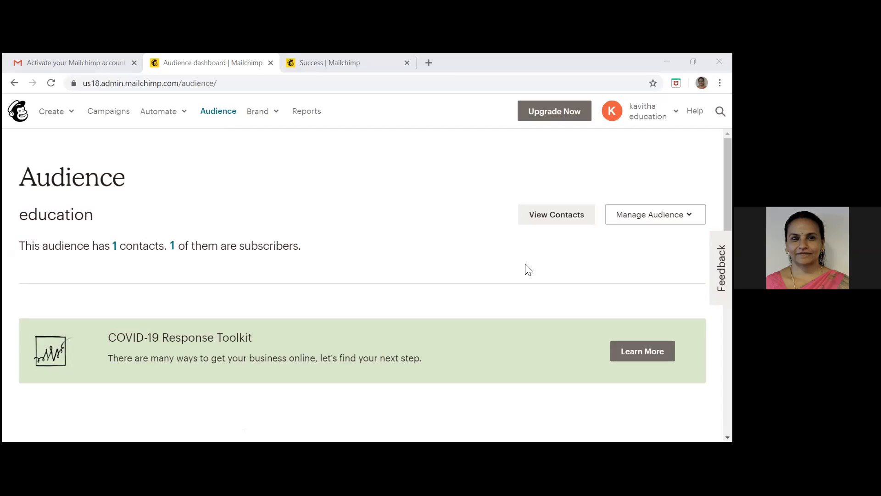
{"action": "left_click", "coordinate": [492, 257]}
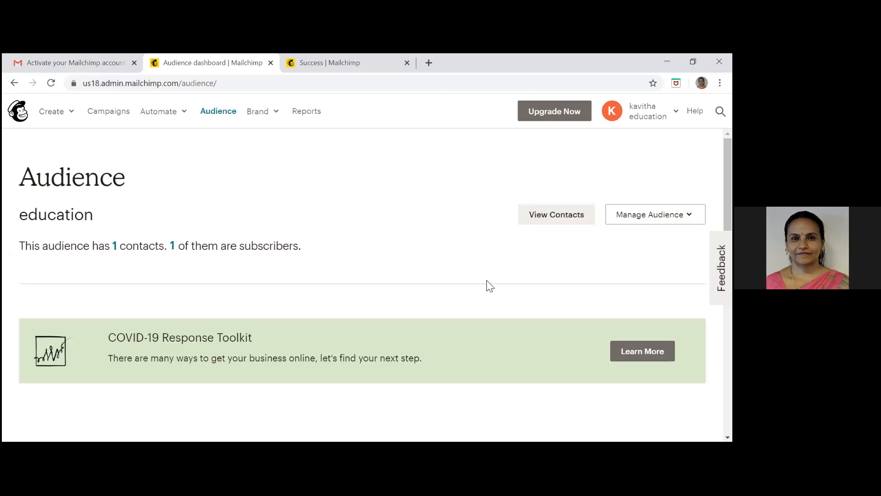
{"action": "left_click", "coordinate": [555, 214]}
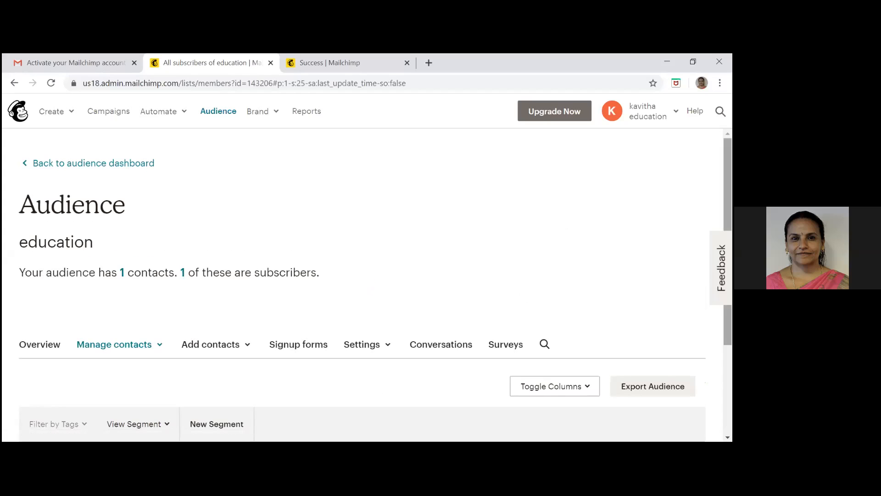
{"action": "scroll", "coordinate": [367, 284], "scroll_direction": "down", "scroll_amount": 3}
{"action": "left_click_drag", "start_coordinate": [728, 345], "coordinate": [728, 354]}
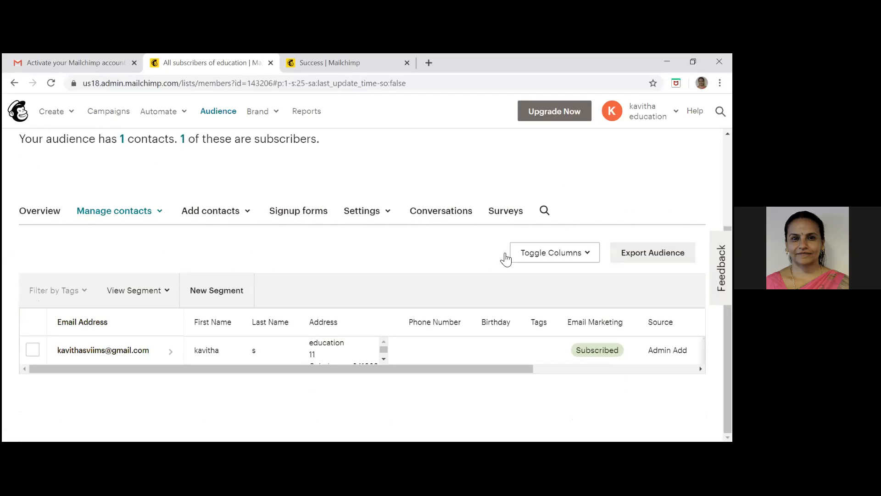
Open the form for adding a single subscriber to the education audience
{"action": "left_click", "coordinate": [239, 212]}
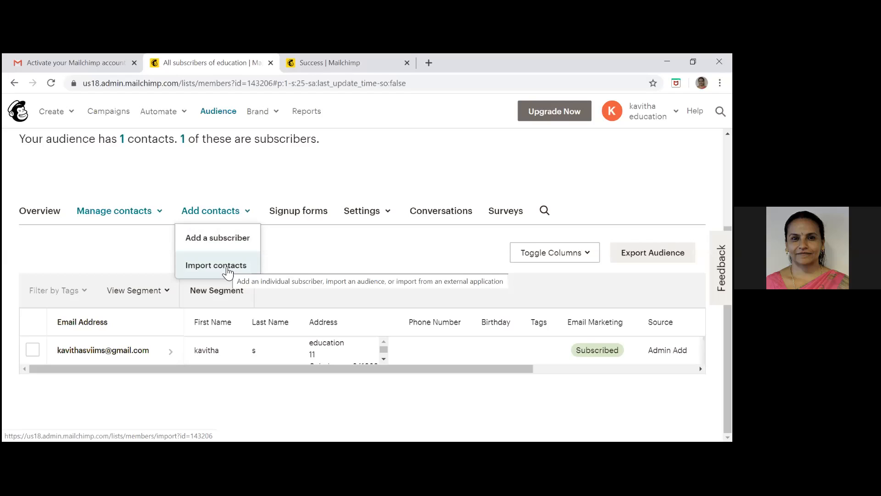
{"action": "left_click", "coordinate": [231, 242]}
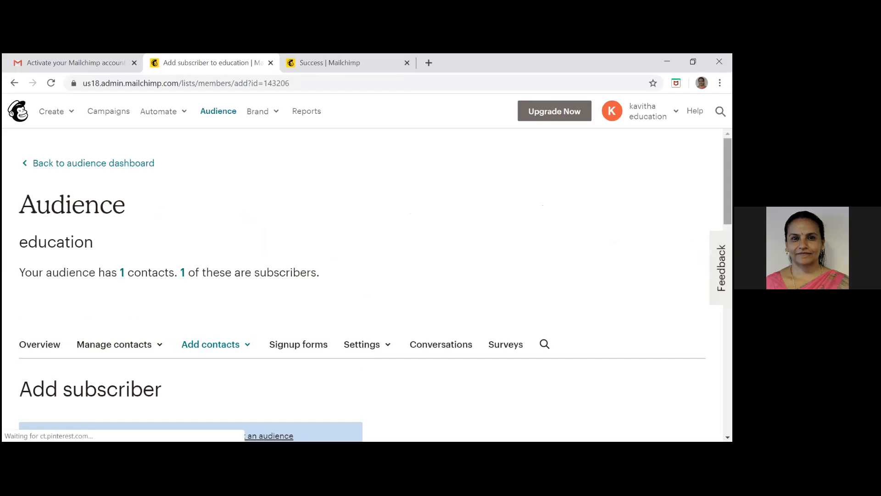
{"action": "scroll", "coordinate": [114, 197], "scroll_direction": "down", "scroll_amount": 6}
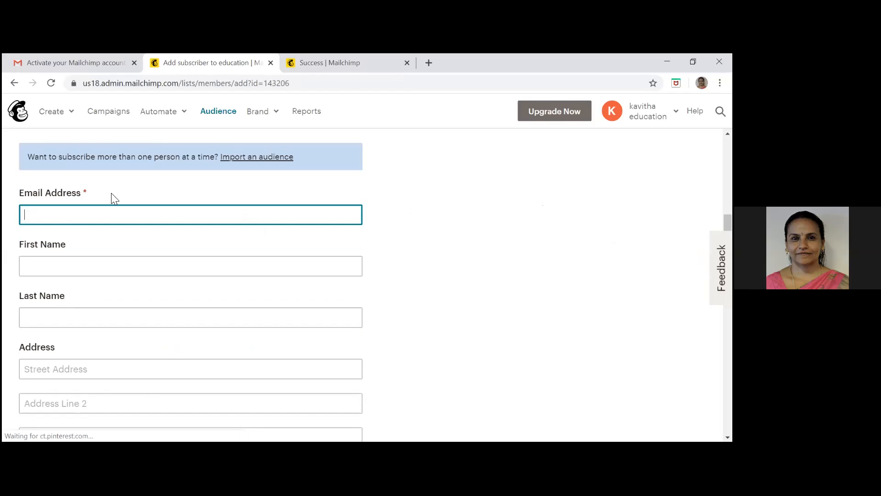
{"action": "left_click", "coordinate": [72, 219]}
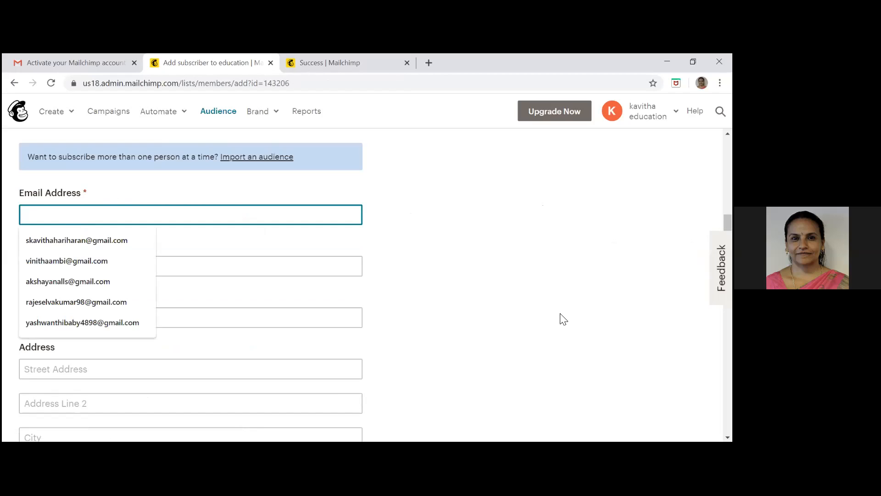
{"action": "key", "text": "alt+Tab"}
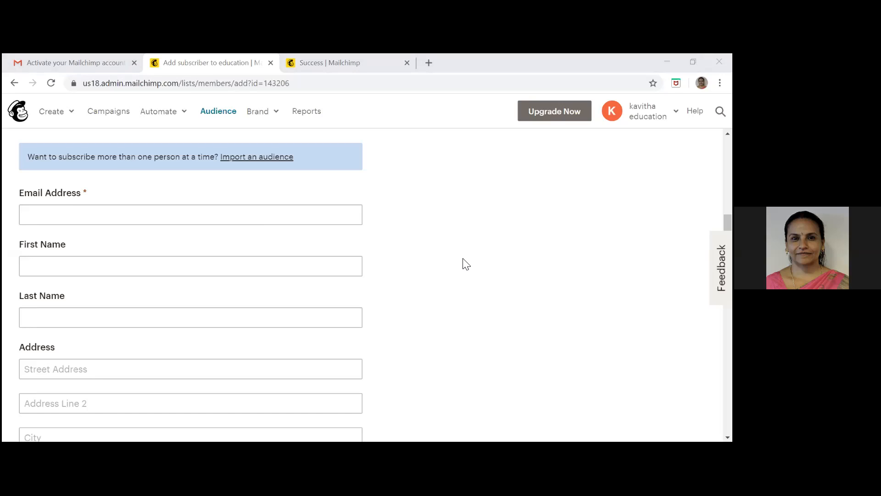
Fill in the new subscriber's email address
{"action": "left_click", "coordinate": [175, 207]}
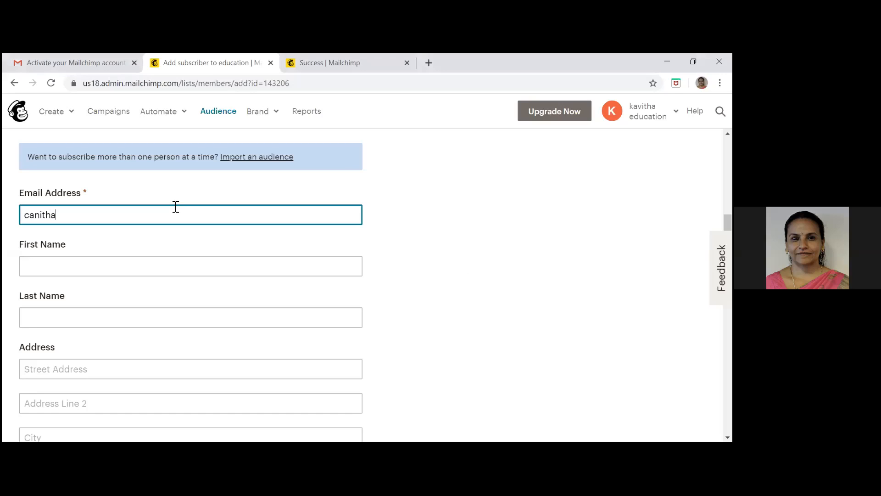
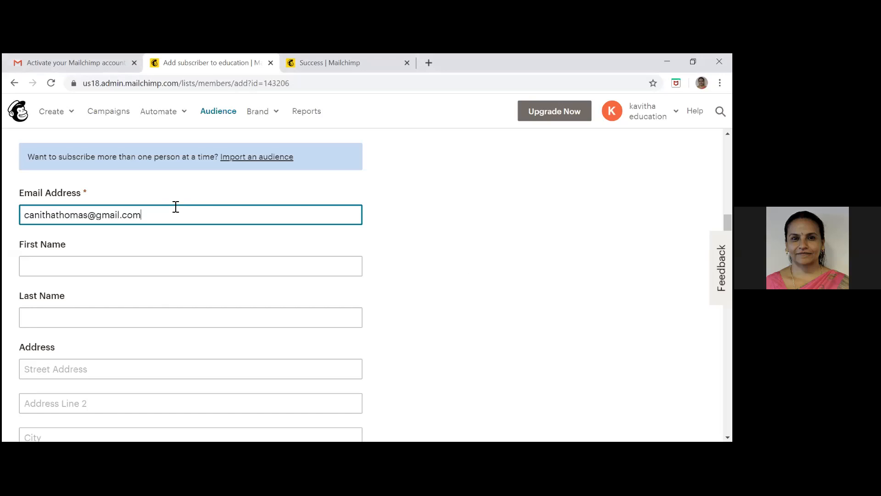
Enter the new subscriber's first name and last name
{"action": "left_click", "coordinate": [69, 266]}
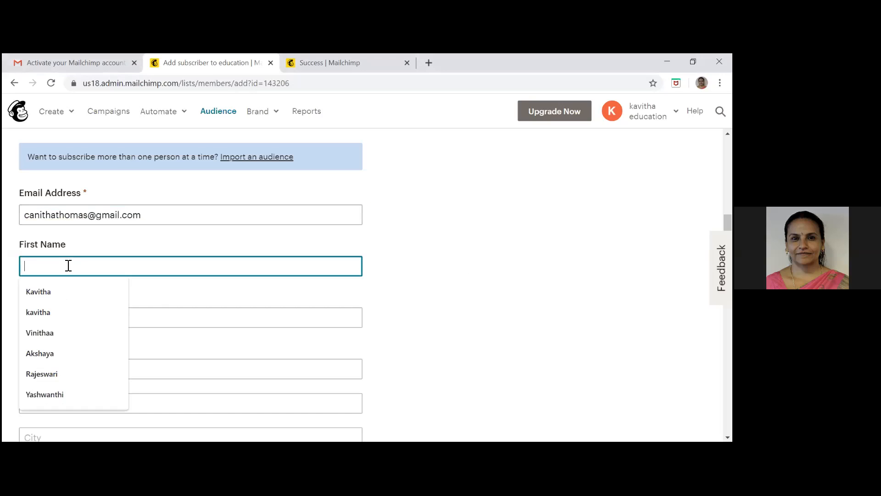
{"action": "key", "text": "Tab"}
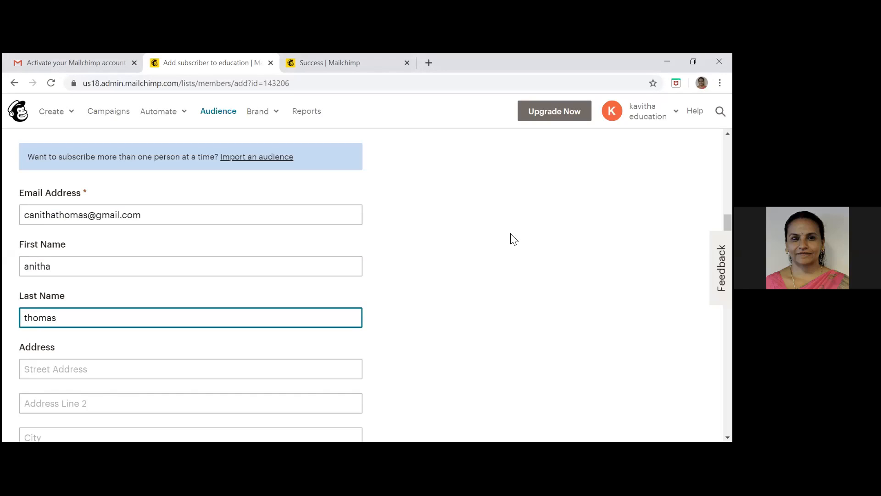
{"action": "left_click", "coordinate": [438, 237]}
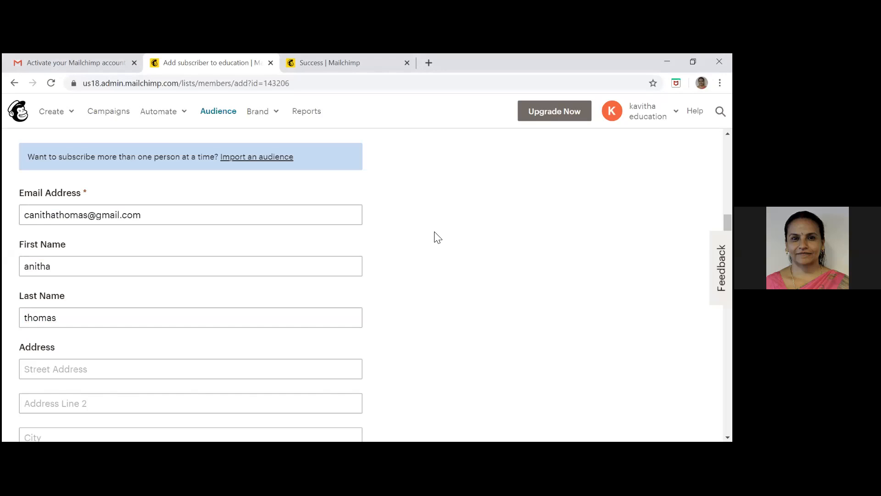
Set the country in the new subscriber's address to India, leaving the other address fields empty
{"action": "scroll", "coordinate": [437, 237], "scroll_direction": "down", "scroll_amount": 3}
{"action": "scroll", "coordinate": [438, 237], "scroll_direction": "down", "scroll_amount": 3}
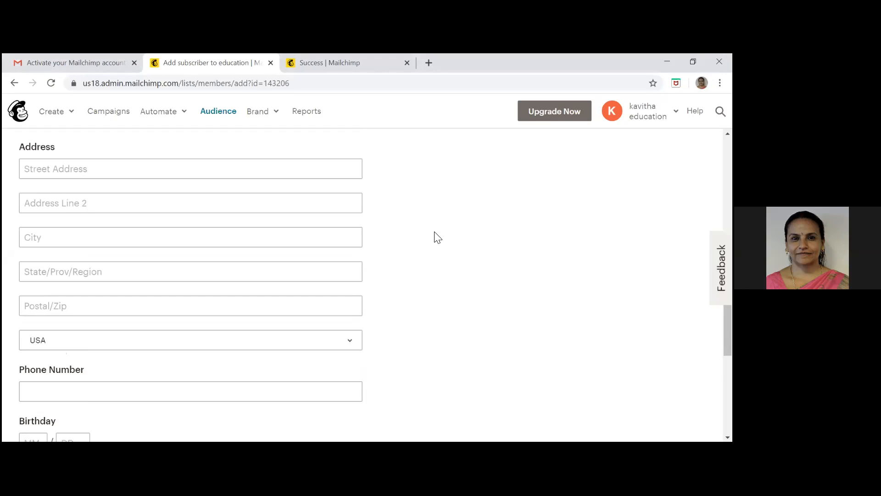
{"action": "left_click", "coordinate": [350, 243]}
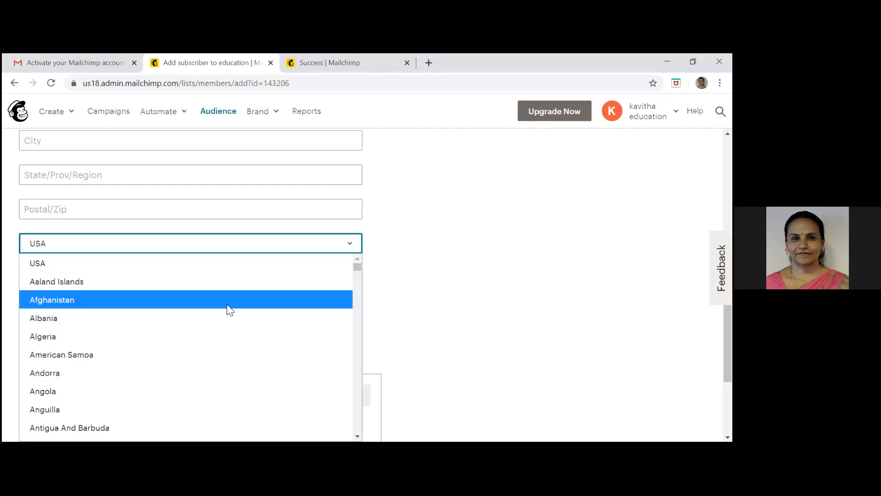
{"action": "key", "text": "i"}
{"action": "key", "text": "n"}
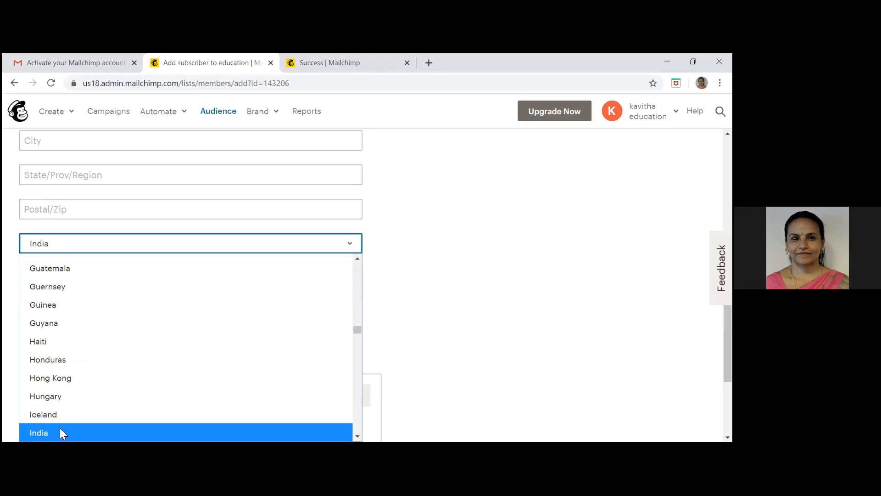
{"action": "left_click", "coordinate": [60, 431]}
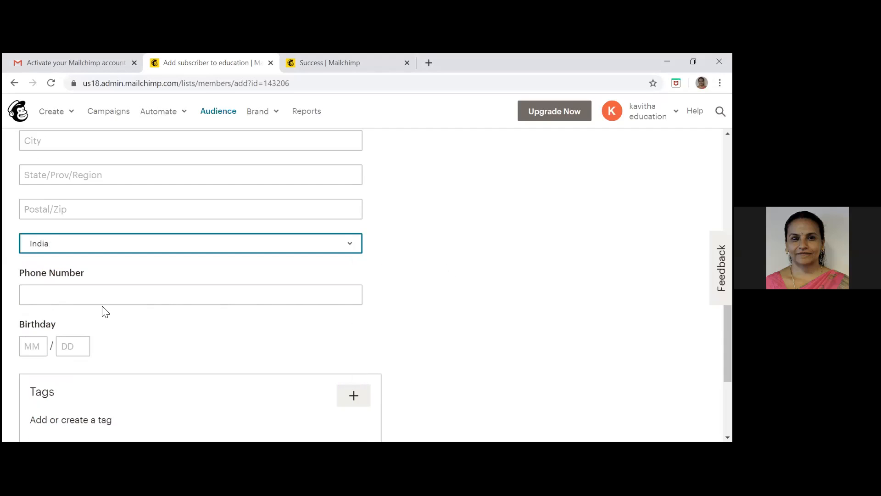
{"action": "key", "text": "Down"}
{"action": "key", "text": "Down"}
{"action": "key", "text": "Up"}
{"action": "key", "text": "Up"}
{"action": "left_click", "coordinate": [474, 258]}
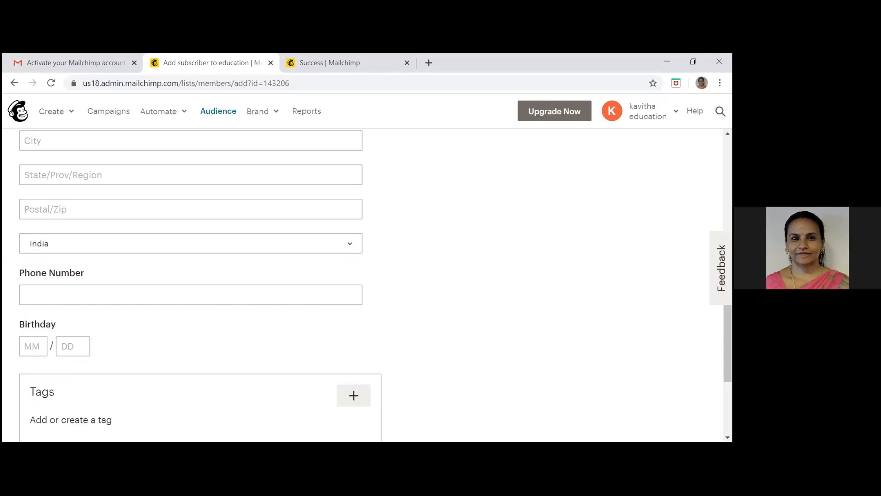
Mark that the new subscriber gave permission to be emailed
{"action": "scroll", "coordinate": [375, 281], "scroll_direction": "down", "scroll_amount": 4}
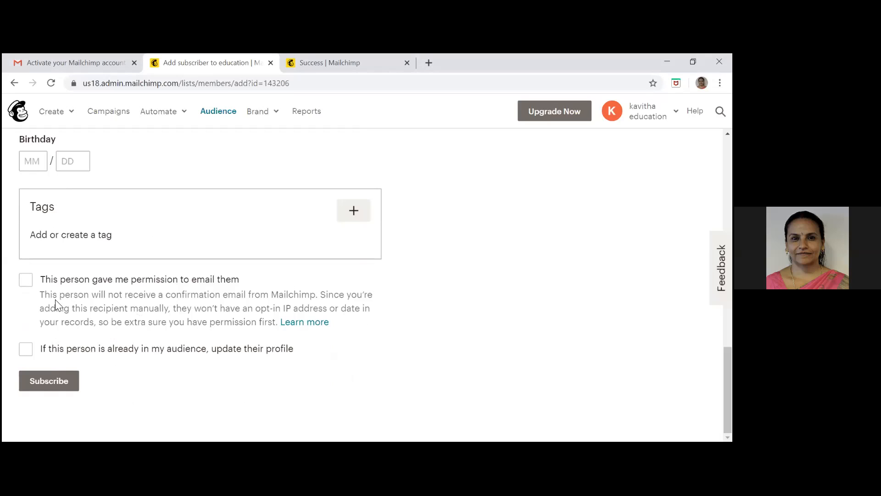
{"action": "left_click", "coordinate": [26, 289]}
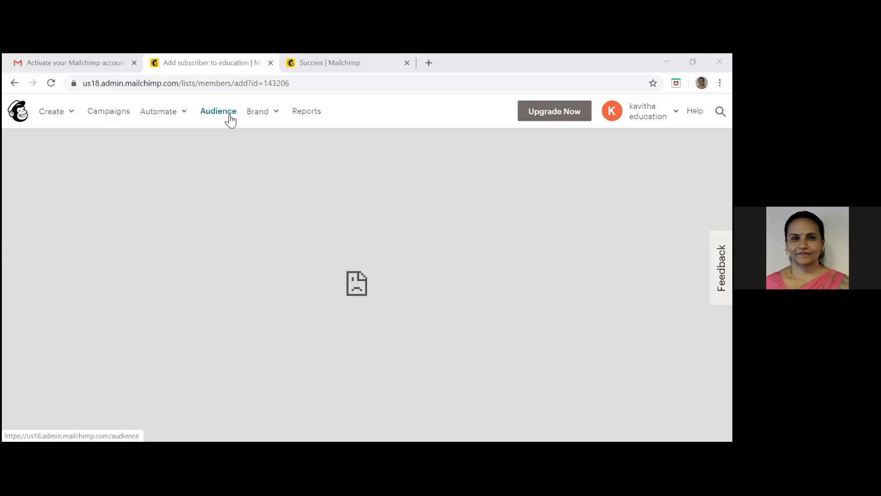
Open the education audience and view its list of contacts
{"action": "left_click", "coordinate": [231, 119]}
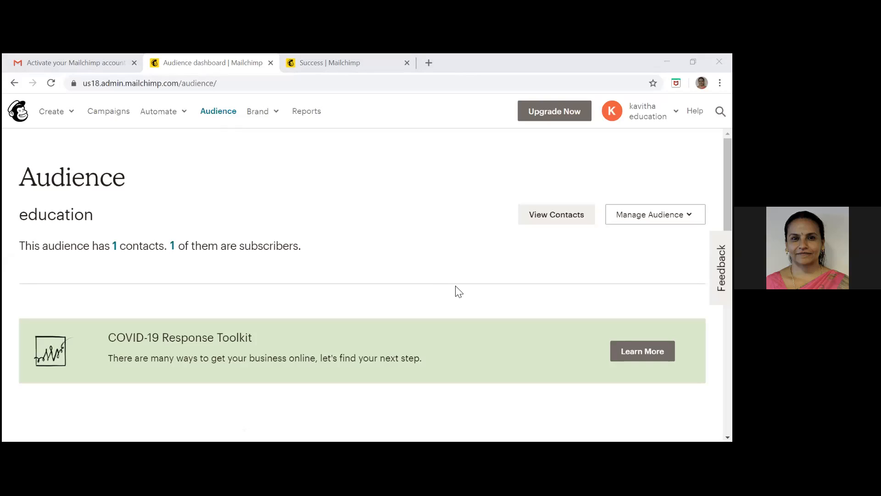
{"action": "left_click", "coordinate": [218, 111]}
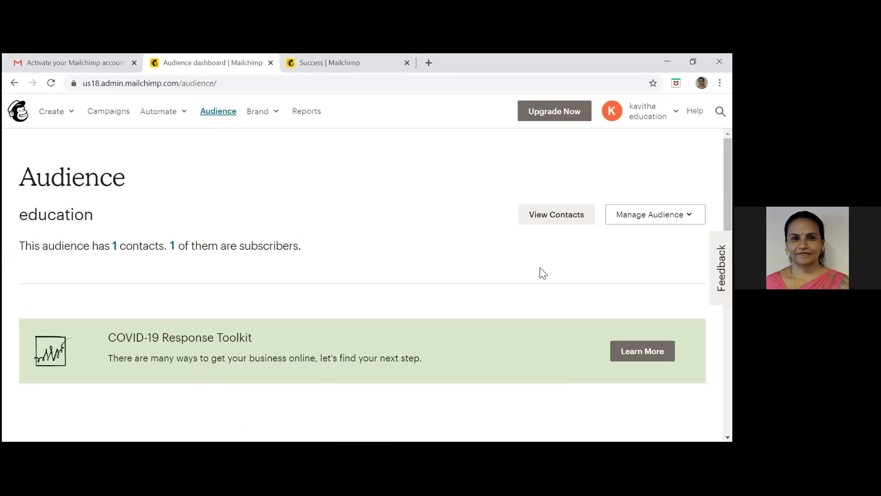
{"action": "left_click", "coordinate": [550, 216]}
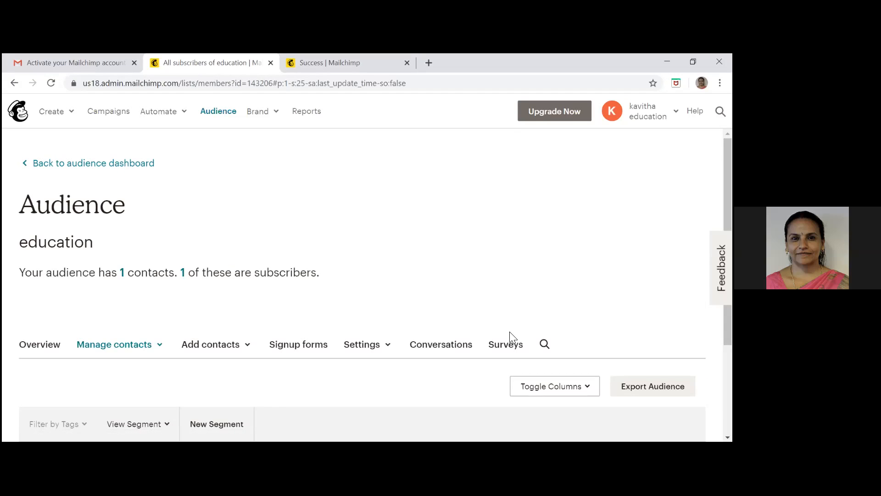
{"action": "scroll", "coordinate": [512, 338], "scroll_direction": "down", "scroll_amount": 3}
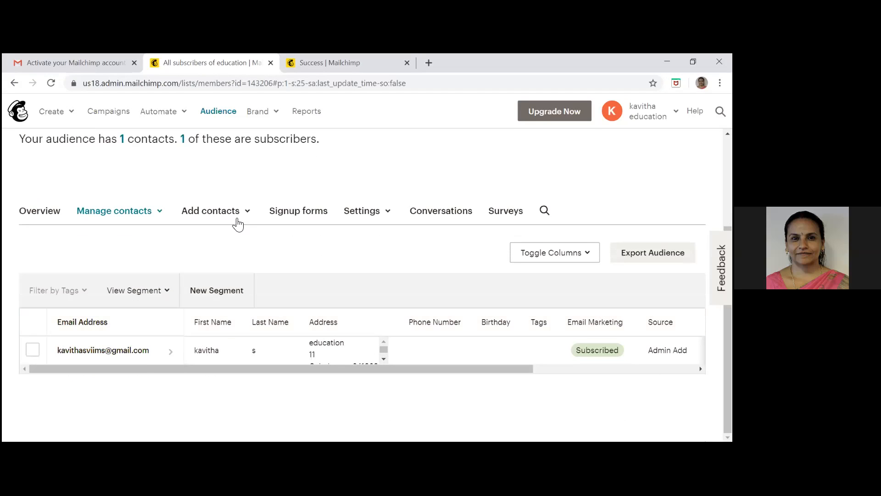
Start adding a single subscriber to the education audience and fill in the subscriber's email address
{"action": "left_click", "coordinate": [216, 210]}
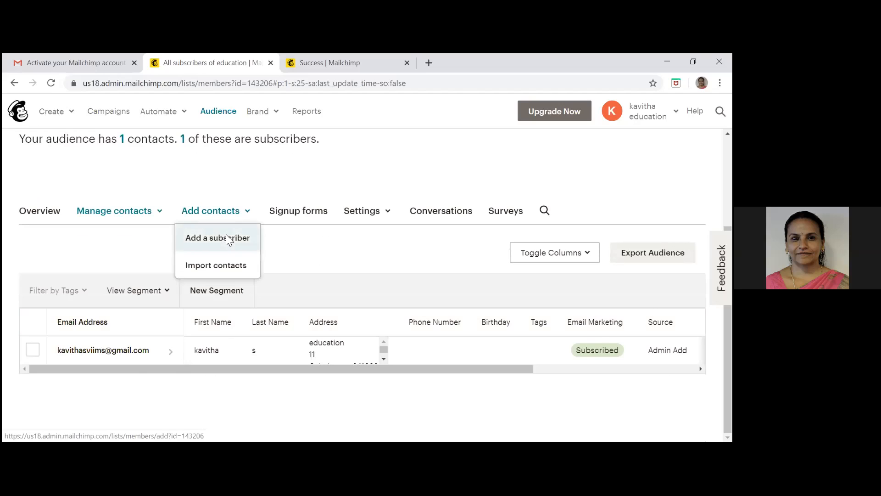
{"action": "left_click", "coordinate": [226, 235]}
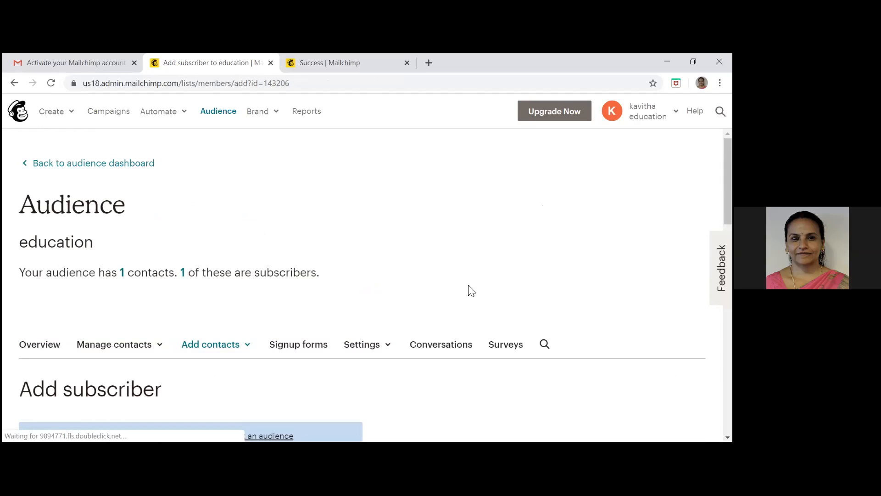
{"action": "scroll", "coordinate": [285, 398], "scroll_direction": "down", "scroll_amount": 3}
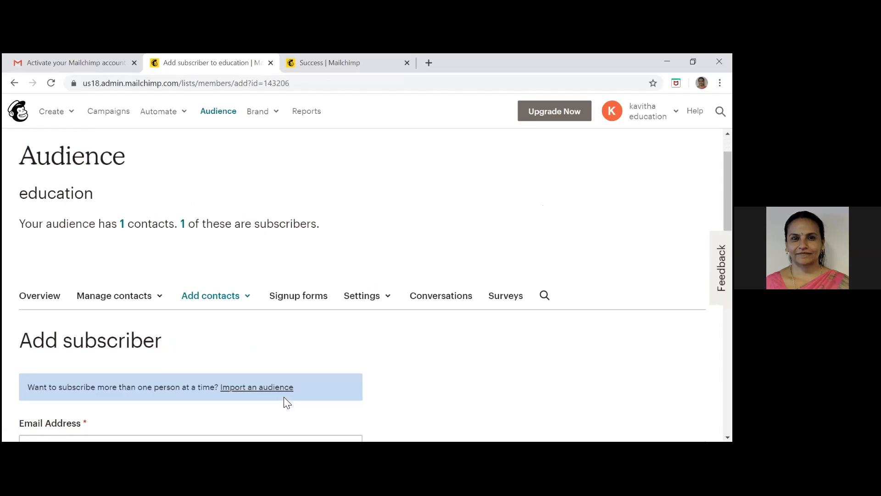
{"action": "scroll", "coordinate": [286, 397], "scroll_direction": "down", "scroll_amount": 1}
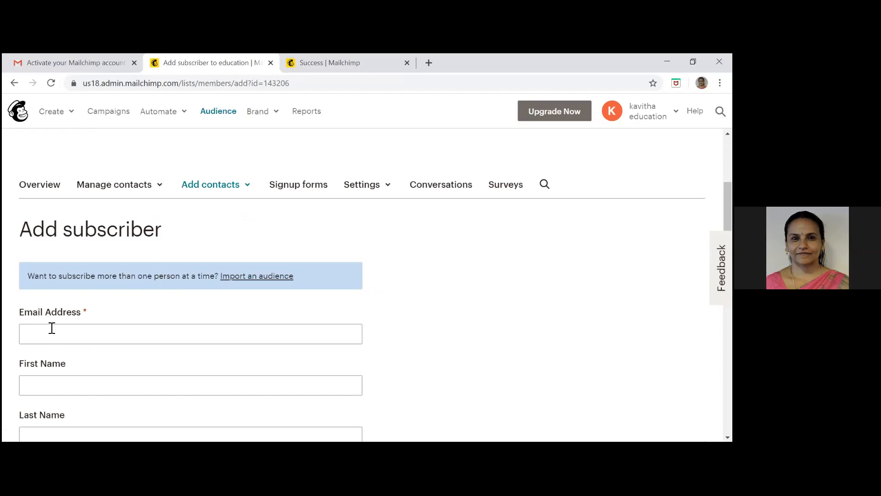
{"action": "left_click", "coordinate": [52, 328]}
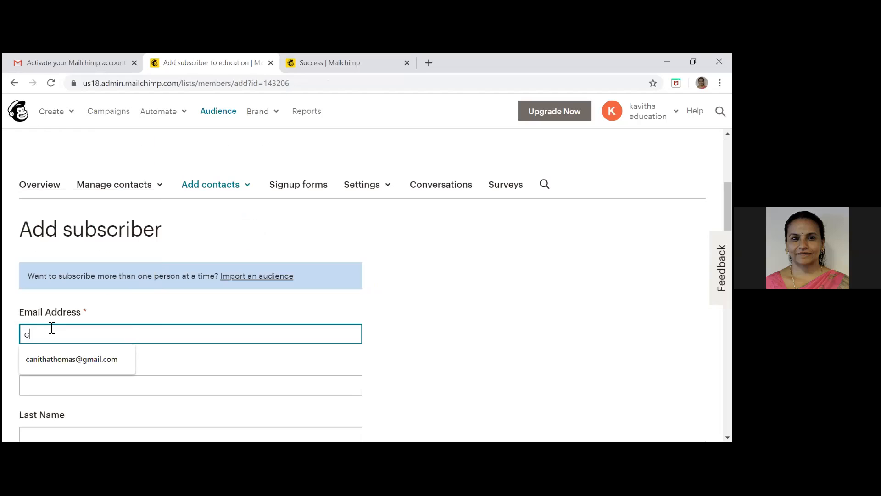
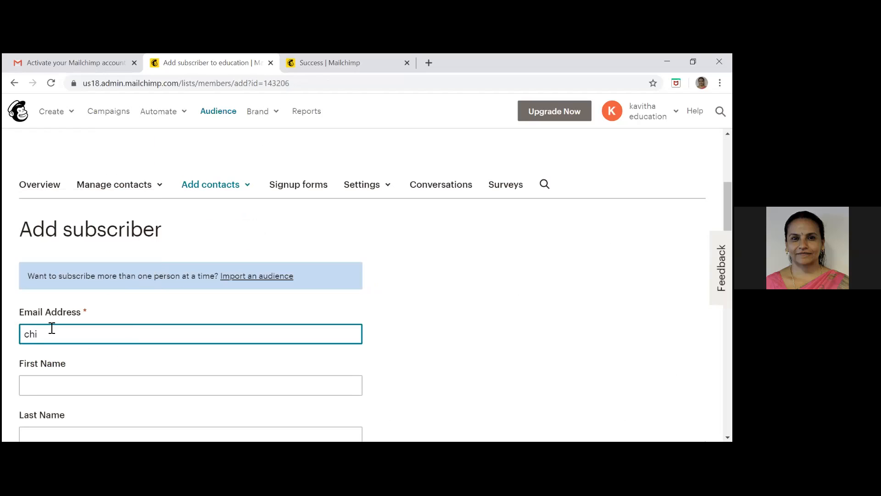
Enter the new subscriber's first name, leaving the last name empty
{"action": "left_click", "coordinate": [33, 391]}
{"action": "type", "text": "chinch"}
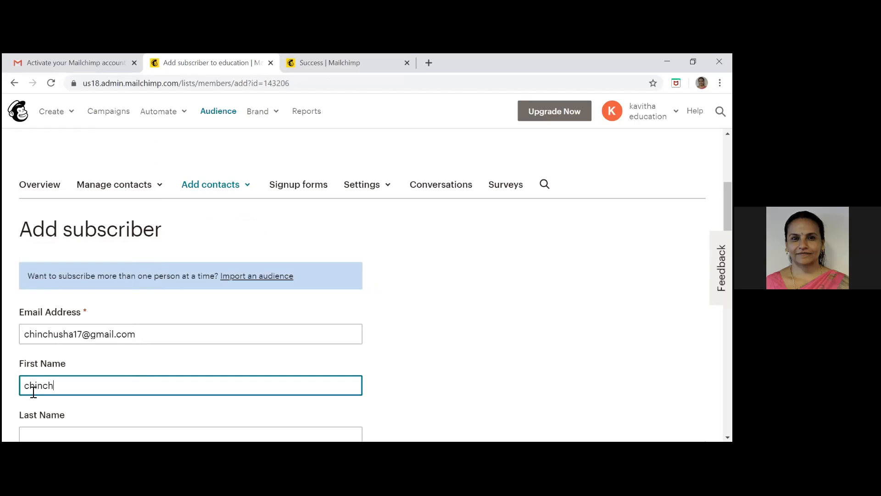
{"action": "type", "text": "usha"}
{"action": "left_click", "coordinate": [462, 346]}
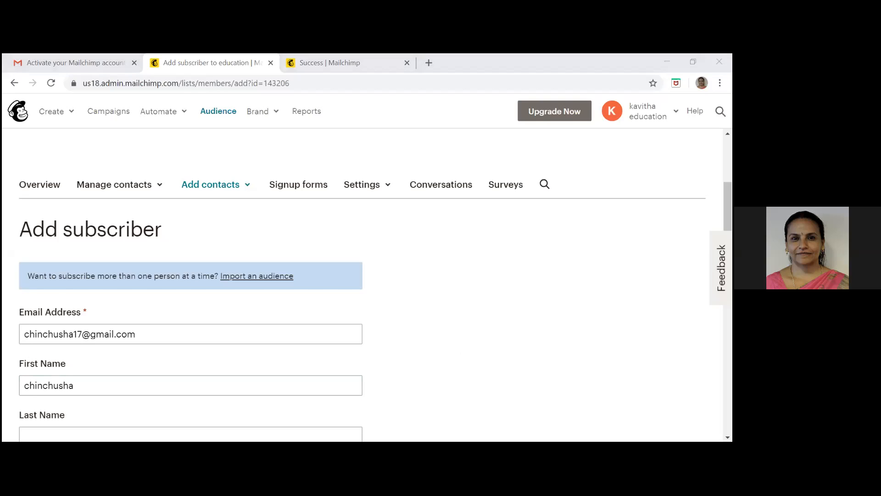
Set the country in the subscriber's address to India, leaving the other address fields empty
{"action": "scroll", "coordinate": [377, 240], "scroll_direction": "down", "scroll_amount": 5}
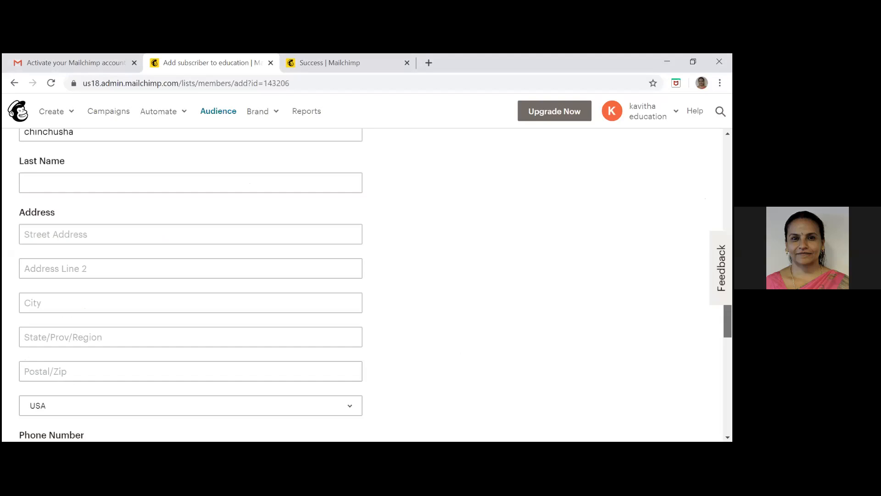
{"action": "scroll", "coordinate": [378, 241], "scroll_direction": "up", "scroll_amount": 1}
{"action": "key", "text": "Return"}
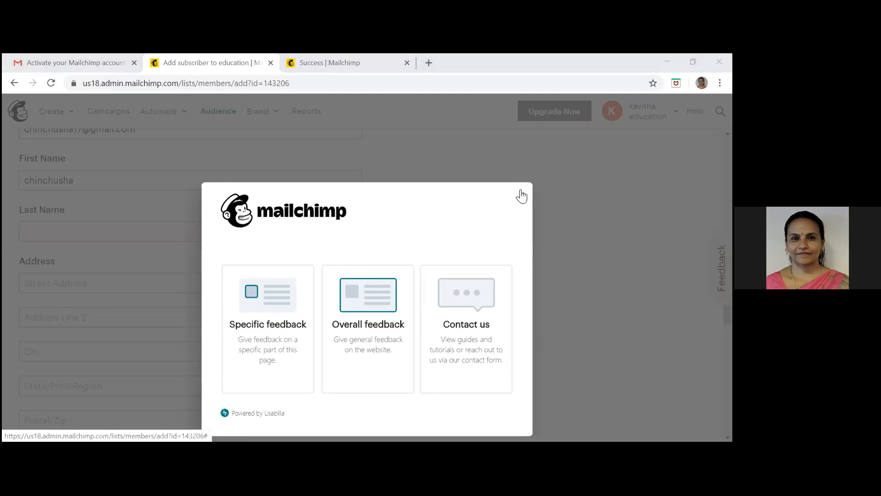
{"action": "left_click", "coordinate": [132, 289]}
{"action": "left_click", "coordinate": [131, 289]}
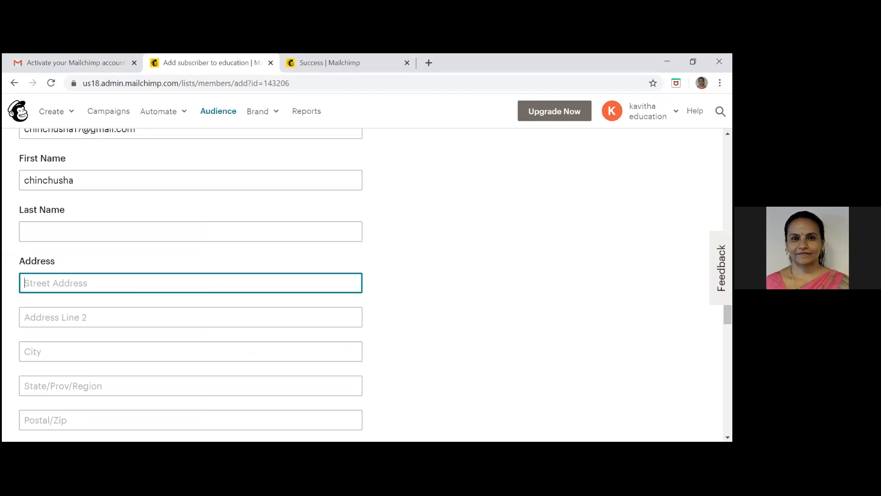
{"action": "scroll", "coordinate": [455, 299], "scroll_direction": "down", "scroll_amount": 5}
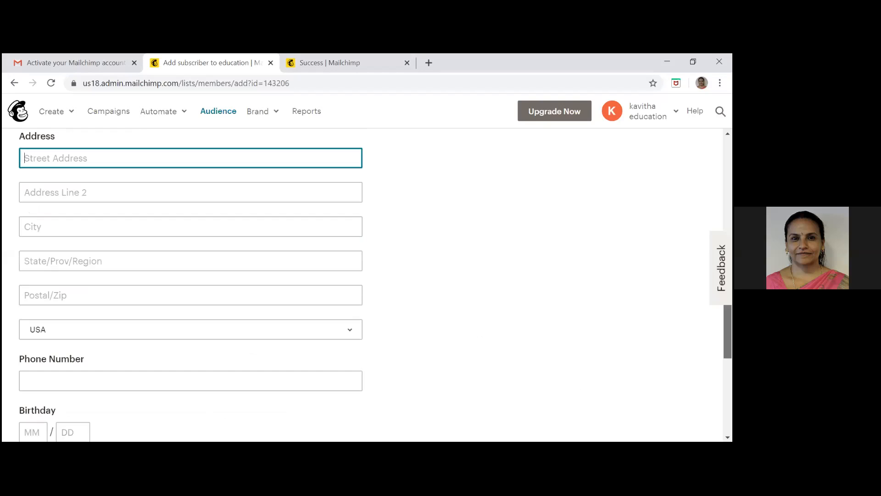
{"action": "left_click", "coordinate": [356, 240]}
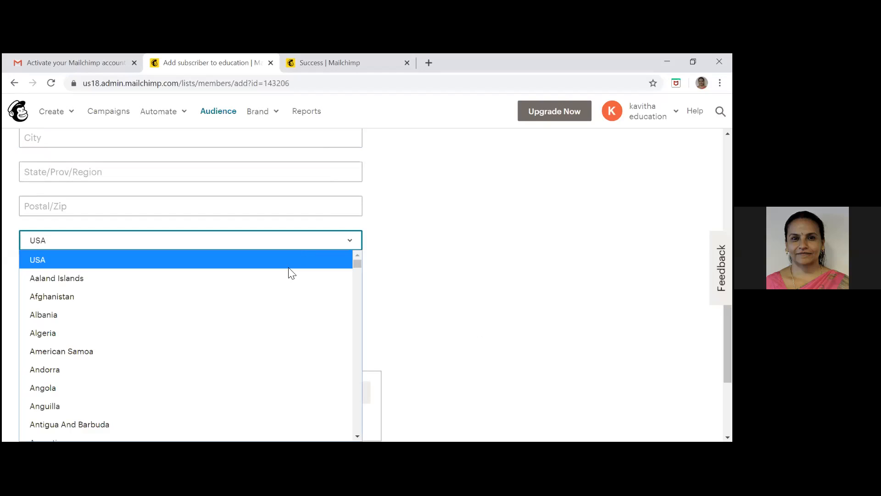
{"action": "key", "text": "i"}
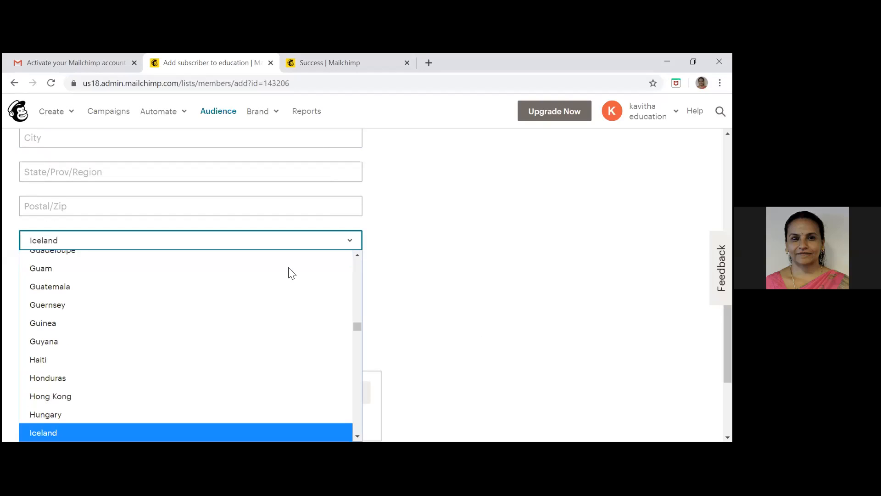
{"action": "key", "text": "Down"}
{"action": "left_click", "coordinate": [191, 433]}
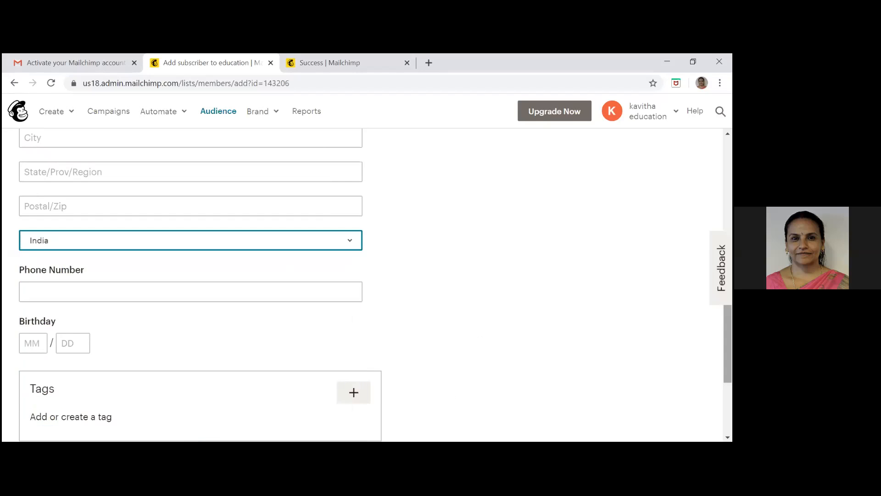
Mark that this person gave permission to be emailed and submit the subscriber to the audience
{"action": "scroll", "coordinate": [188, 334], "scroll_direction": "down", "scroll_amount": 4}
{"action": "left_click", "coordinate": [27, 287]}
{"action": "left_click", "coordinate": [44, 392]}
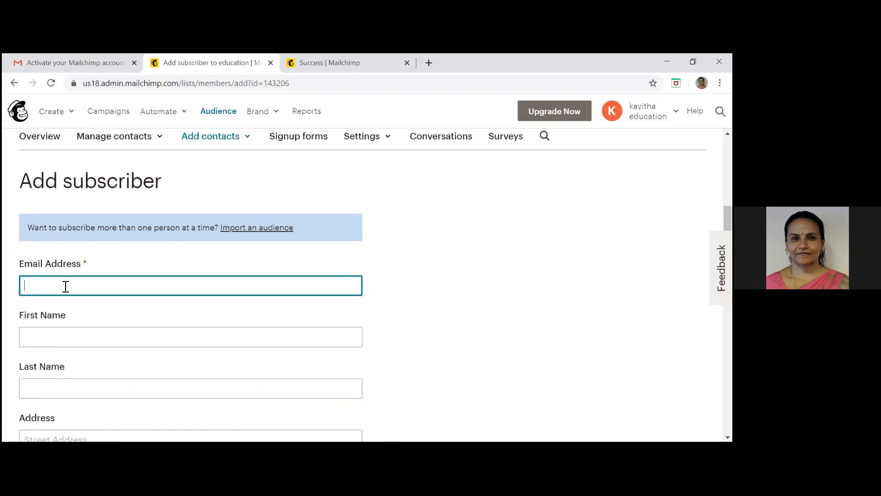
Fill in the next subscriber's email address, first name and last name
{"action": "left_click", "coordinate": [44, 285]}
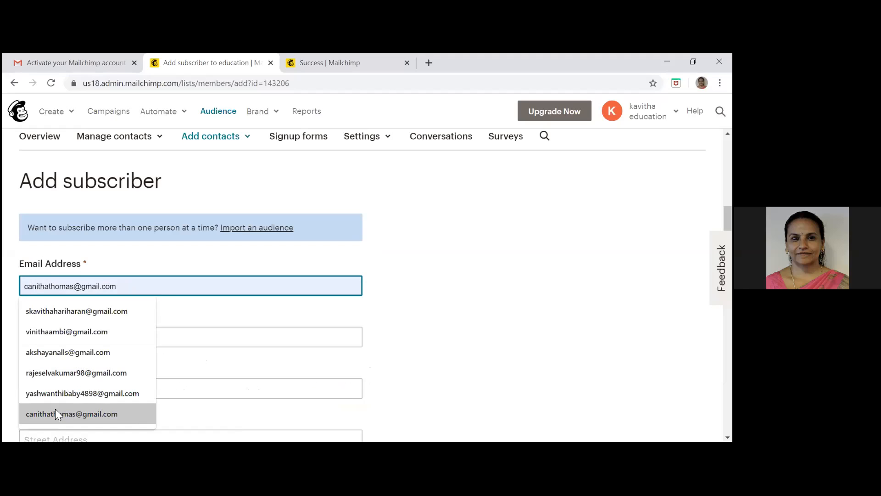
{"action": "left_click", "coordinate": [82, 336]}
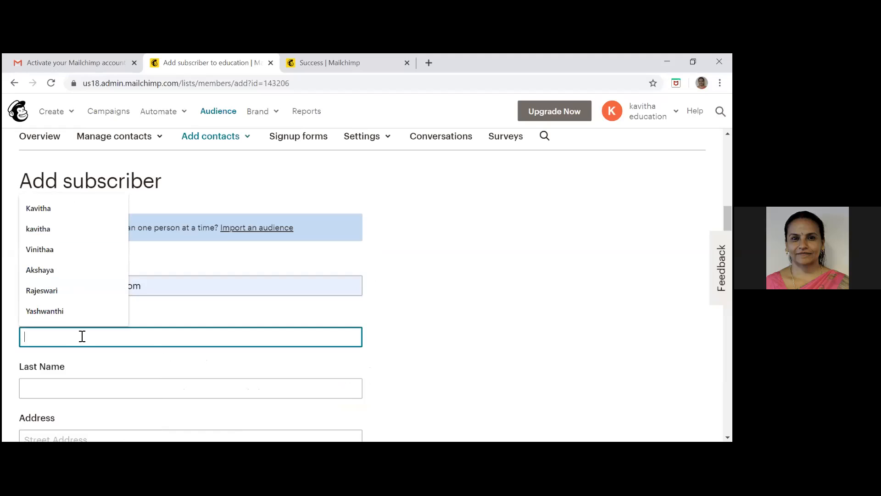
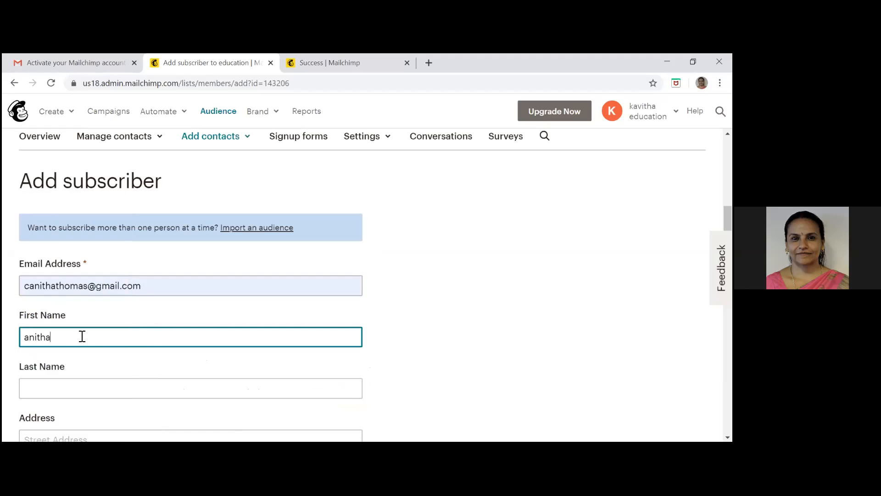
{"action": "left_click", "coordinate": [54, 386]}
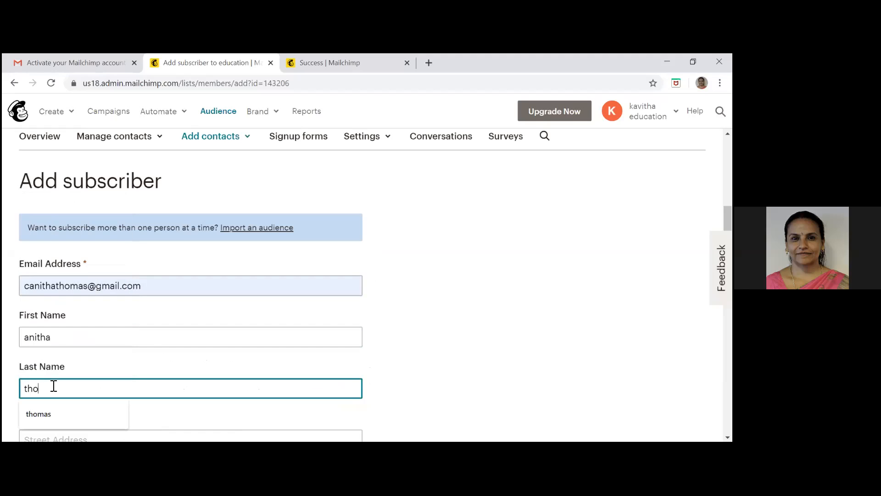
{"action": "left_click", "coordinate": [544, 373]}
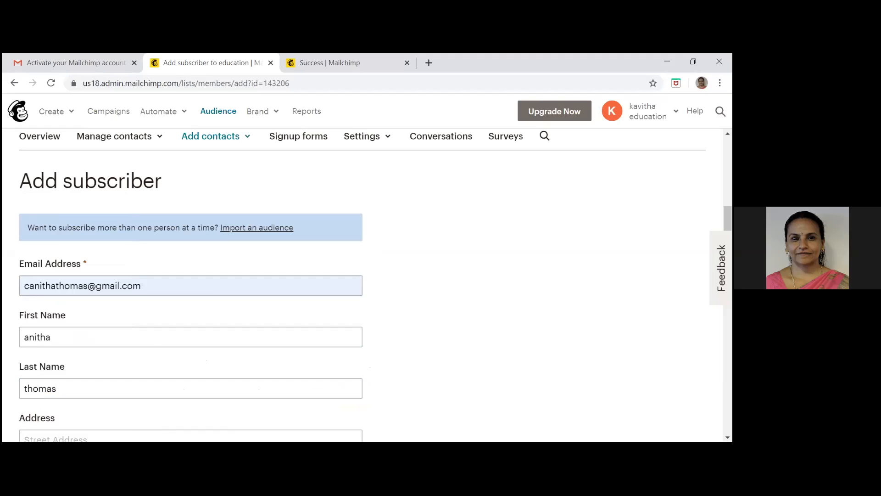
Set this subscriber's country to India without filling in the rest of the address
{"action": "scroll", "coordinate": [419, 248], "scroll_direction": "down", "scroll_amount": 8}
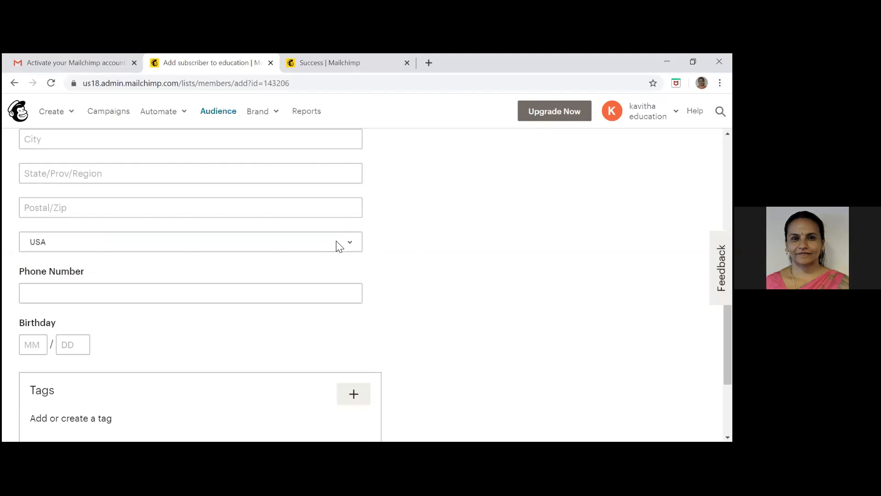
{"action": "left_click", "coordinate": [339, 245]}
{"action": "type", "text": "in"}
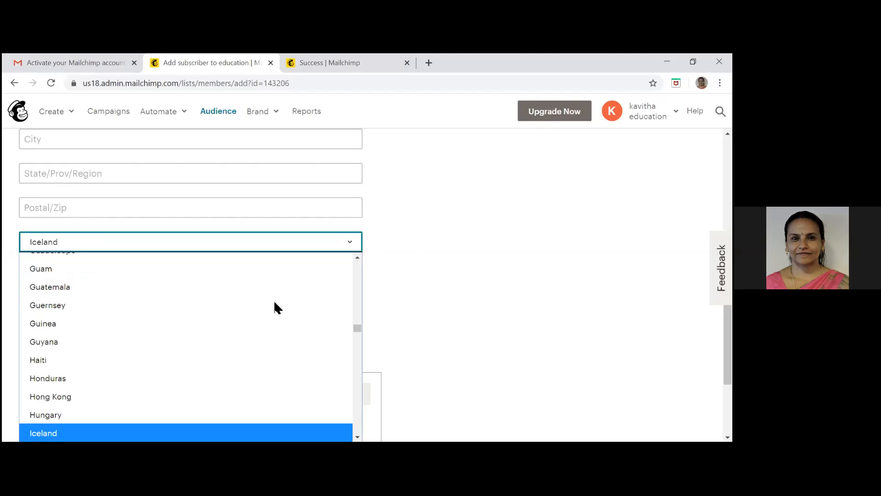
{"action": "left_click", "coordinate": [172, 437]}
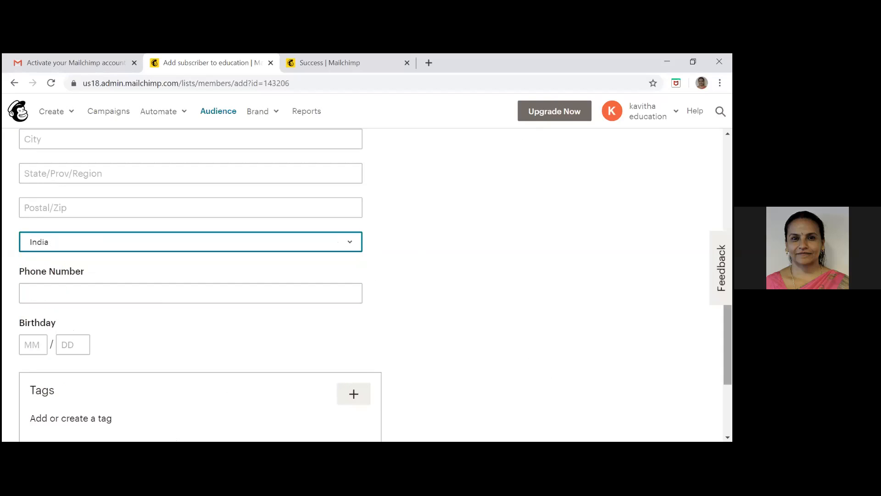
Confirm this subscriber's permission to be emailed and add the subscriber to the education audience
{"action": "scroll", "coordinate": [368, 299], "scroll_direction": "down", "scroll_amount": 4}
{"action": "left_click", "coordinate": [27, 281]}
{"action": "left_click", "coordinate": [62, 387]}
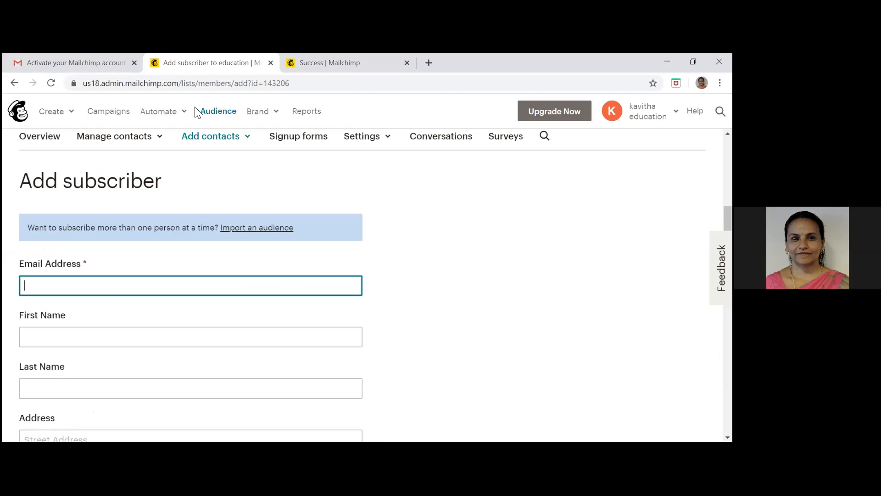
View the audience's contact list to check the newly added subscribers
{"action": "left_click", "coordinate": [144, 141]}
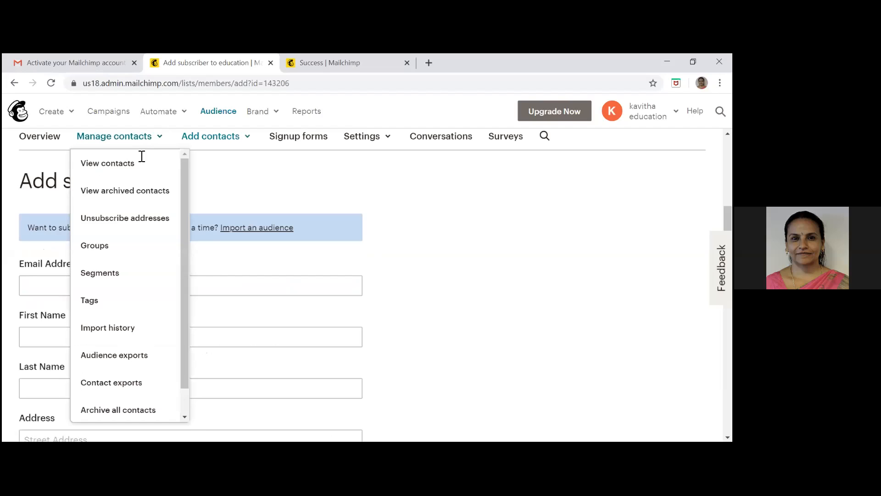
{"action": "left_click", "coordinate": [139, 159]}
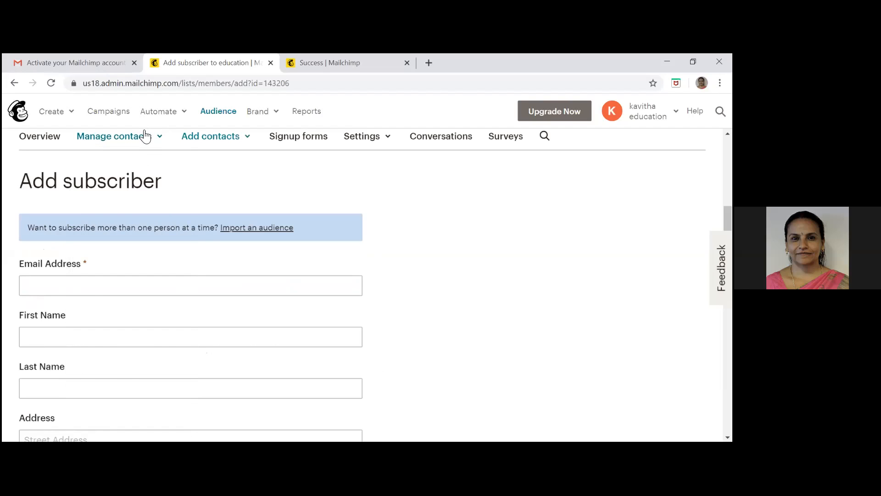
{"action": "left_click", "coordinate": [145, 136]}
{"action": "left_click", "coordinate": [110, 173]}
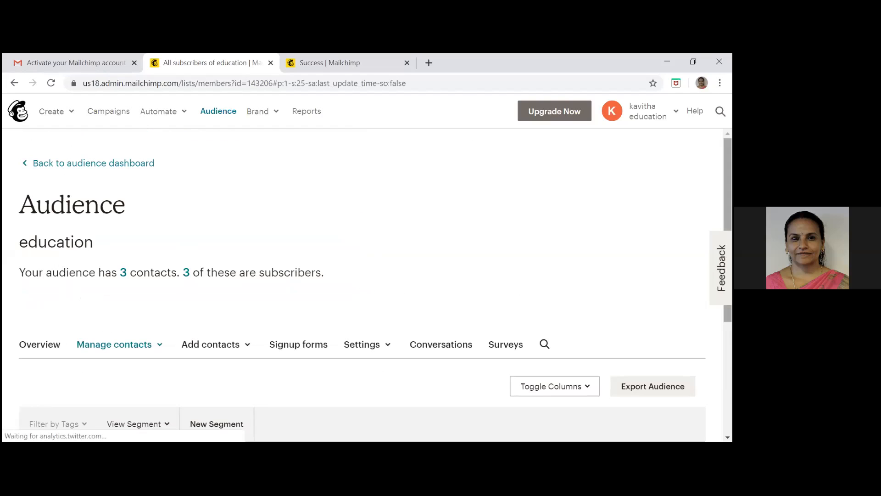
{"action": "scroll", "coordinate": [368, 284], "scroll_direction": "down", "scroll_amount": 4}
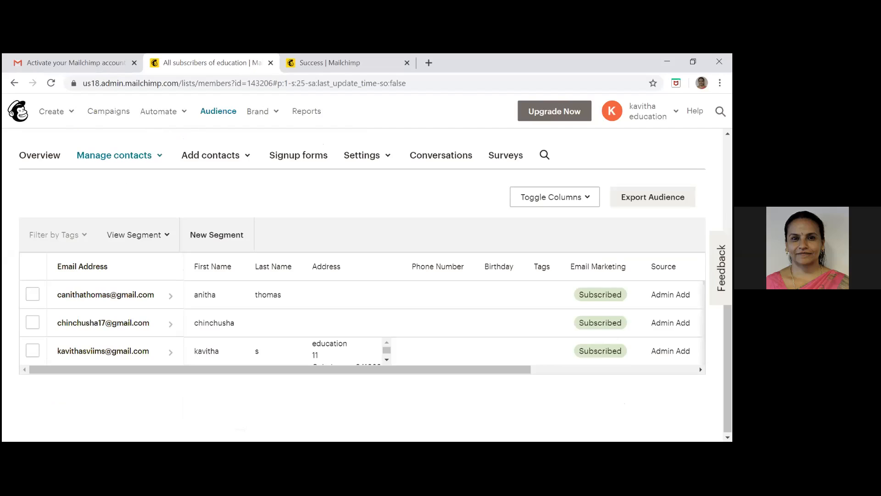
View the source options for importing contacts into the education audience, without importing any, and return to the dashboard
{"action": "left_click", "coordinate": [254, 165]}
{"action": "left_click", "coordinate": [237, 207]}
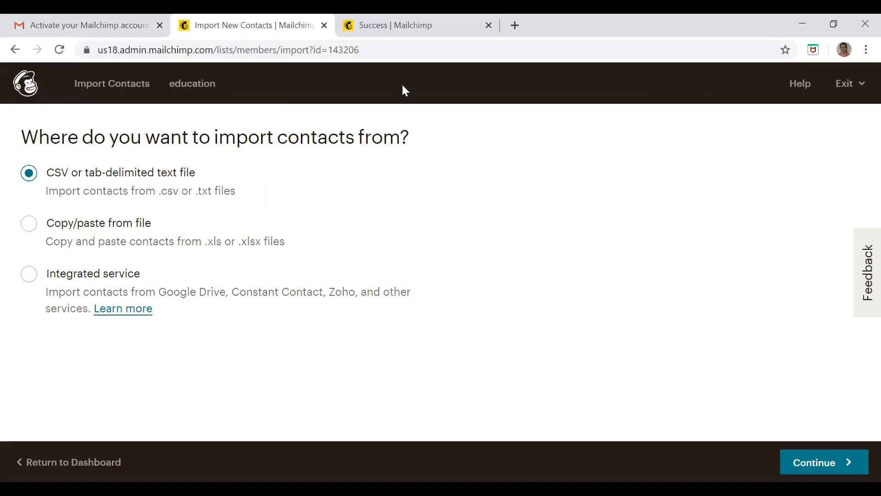
{"action": "left_click", "coordinate": [841, 86]}
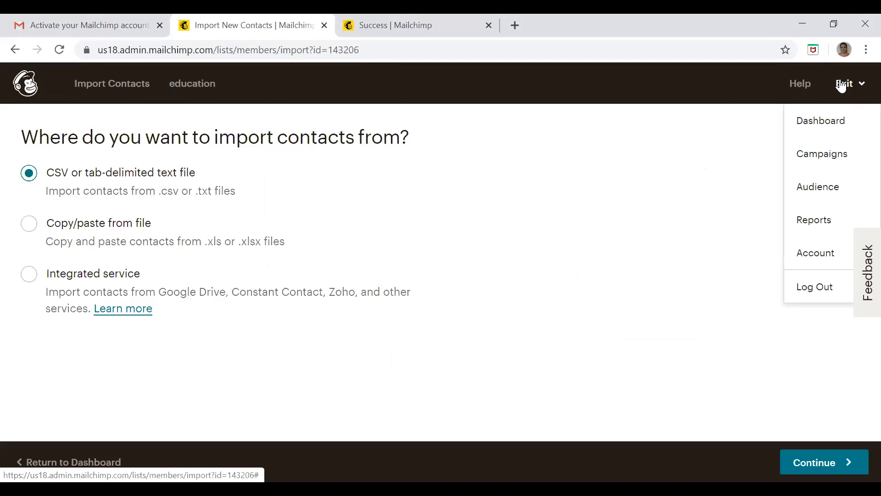
{"action": "left_click", "coordinate": [826, 119]}
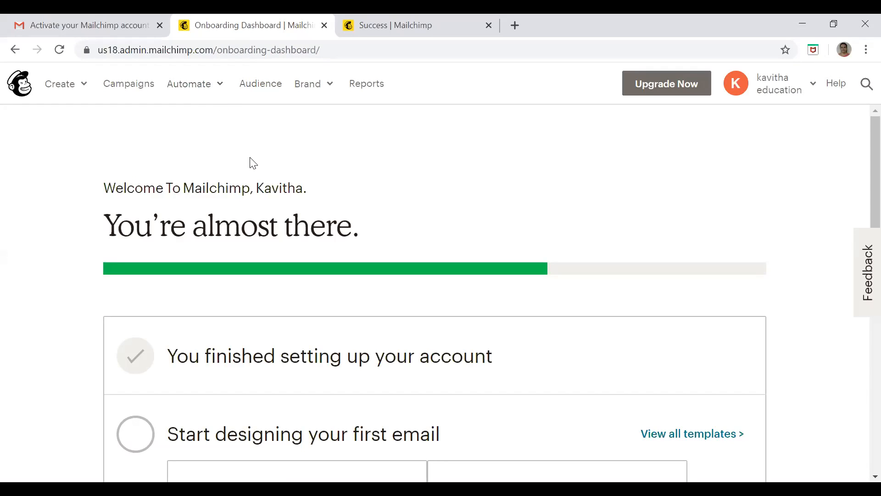
Start creating a new campaign, look through the available campaign types and choose Email
{"action": "left_click", "coordinate": [142, 88]}
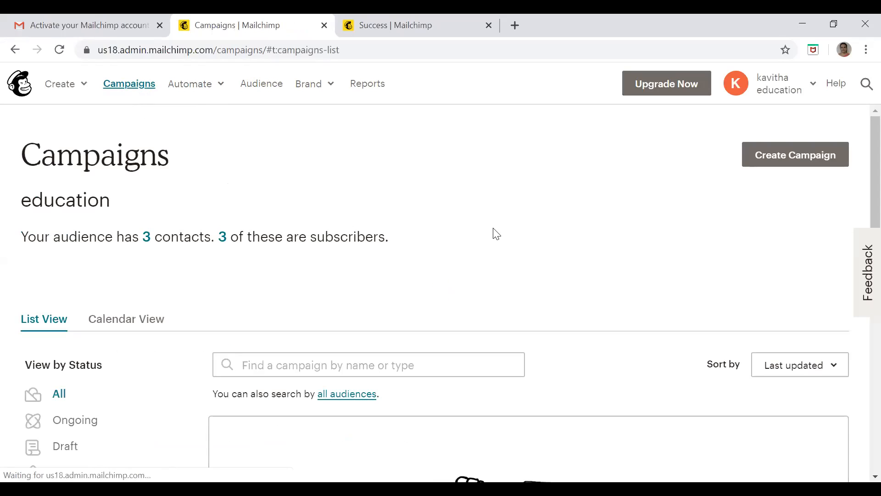
{"action": "left_click", "coordinate": [810, 156]}
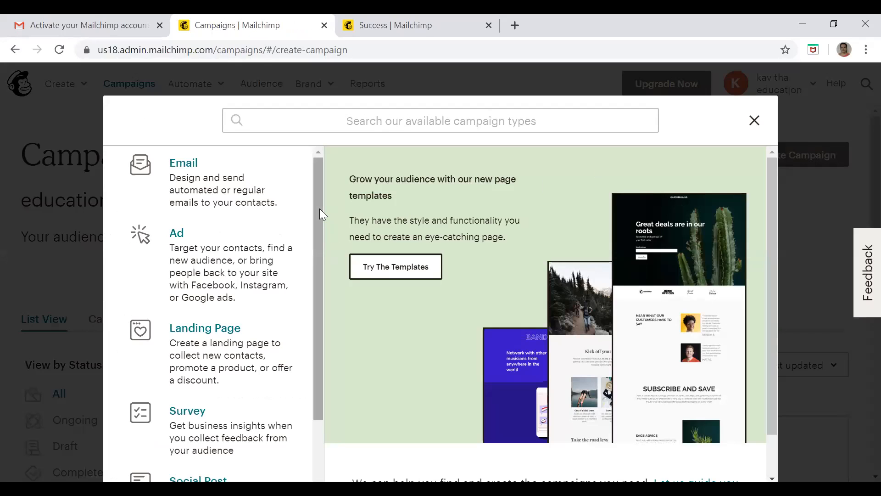
{"action": "scroll", "coordinate": [321, 224], "scroll_direction": "down", "scroll_amount": 2}
{"action": "left_click_drag", "start_coordinate": [319, 278], "coordinate": [319, 339]}
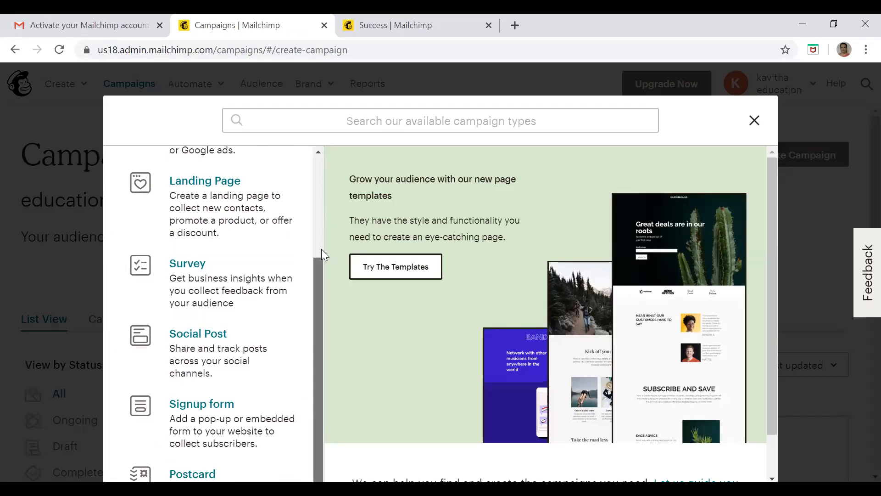
{"action": "scroll", "coordinate": [322, 206], "scroll_direction": "up", "scroll_amount": 3}
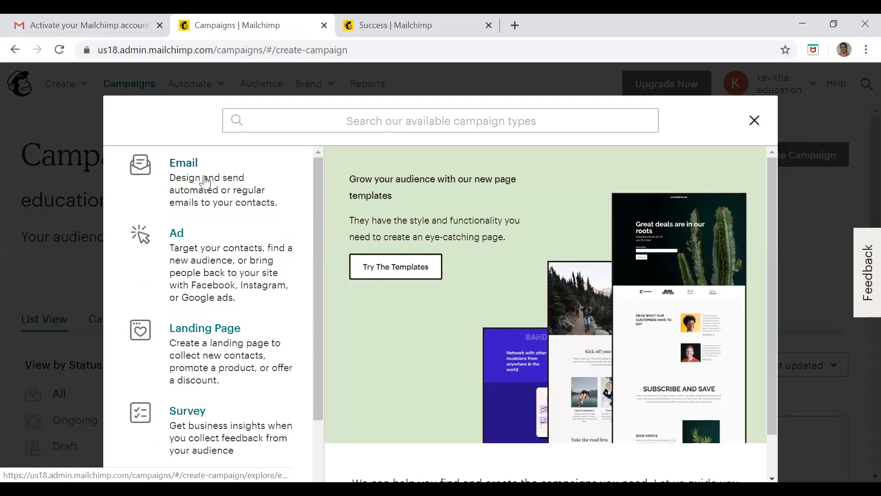
{"action": "left_click", "coordinate": [202, 183]}
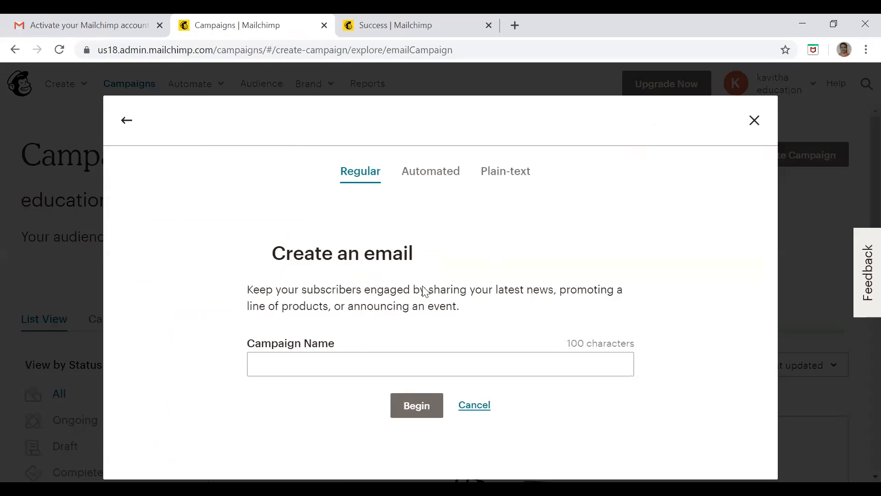
Name the regular email campaign "Email Marketing Course" and begin it
{"action": "left_click", "coordinate": [309, 363]}
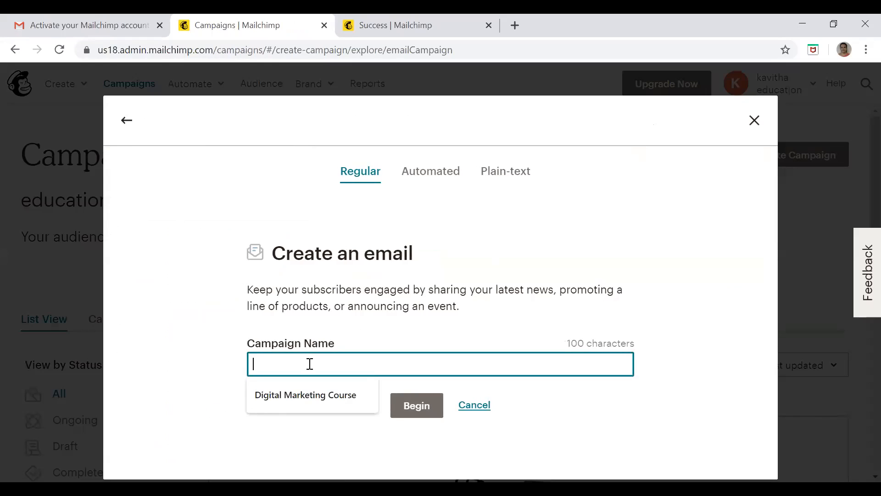
{"action": "type", "text": "Digital Marketin"}
{"action": "key", "text": "BackSpace"}
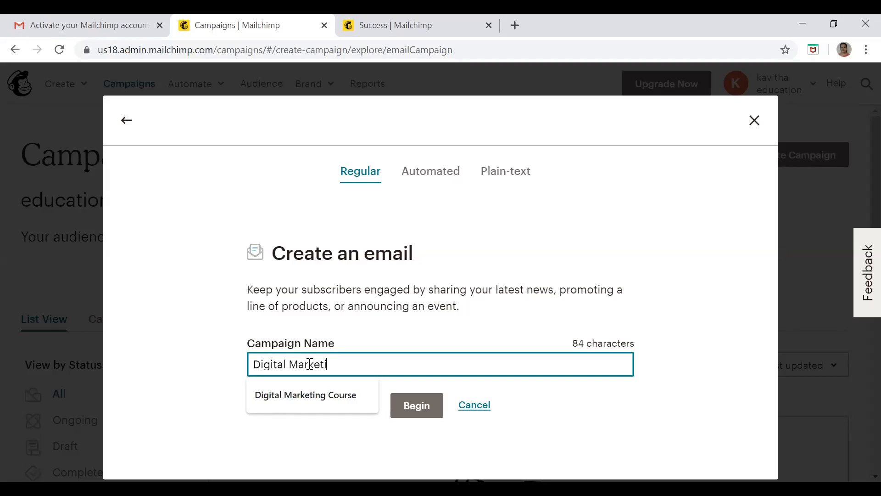
{"action": "key", "text": "BackSpace"}
{"action": "key", "text": "BackSpace"}
{"action": "key", "text": "BackSpace"}
{"action": "key", "text": "BackSpace"}
{"action": "key", "text": "BackSpace"}
{"action": "key", "text": "BackSpace"}
{"action": "key", "text": "BackSpace"}
{"action": "key", "text": "BackSpace"}
{"action": "key", "text": "BackSpace"}
{"action": "key", "text": "BackSpace"}
{"action": "key", "text": "BackSpace"}
{"action": "key", "text": "BackSpace"}
{"action": "key", "text": "BackSpace"}
{"action": "key", "text": "BackSpace"}
{"action": "key", "text": "BackSpace"}
{"action": "type", "text": "Email Marketing Course"}
{"action": "left_click", "coordinate": [425, 402]}
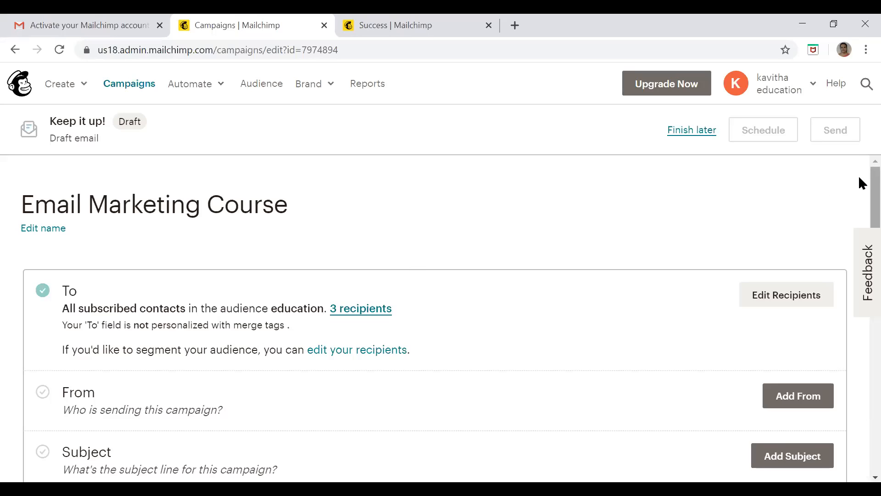
Review the draft campaign's sections and save the prefilled sender name and email address as its From details
{"action": "scroll", "coordinate": [862, 193], "scroll_direction": "down", "scroll_amount": 1}
{"action": "scroll", "coordinate": [859, 193], "scroll_direction": "down", "scroll_amount": 3}
{"action": "scroll", "coordinate": [860, 202], "scroll_direction": "up", "scroll_amount": 2}
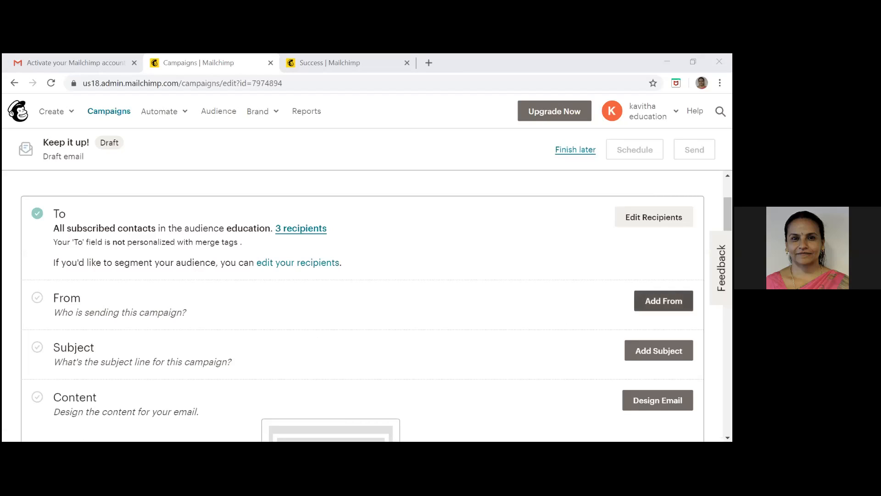
{"action": "left_click", "coordinate": [664, 301]}
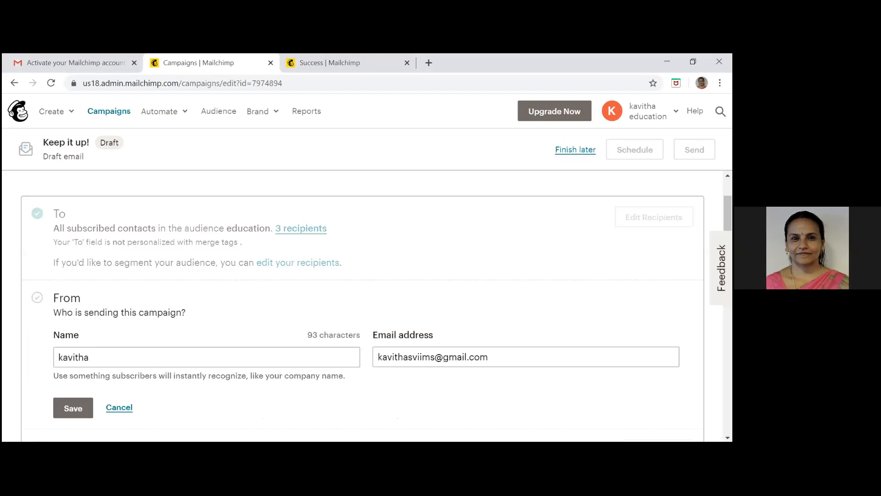
{"action": "scroll", "coordinate": [377, 306], "scroll_direction": "down", "scroll_amount": 3}
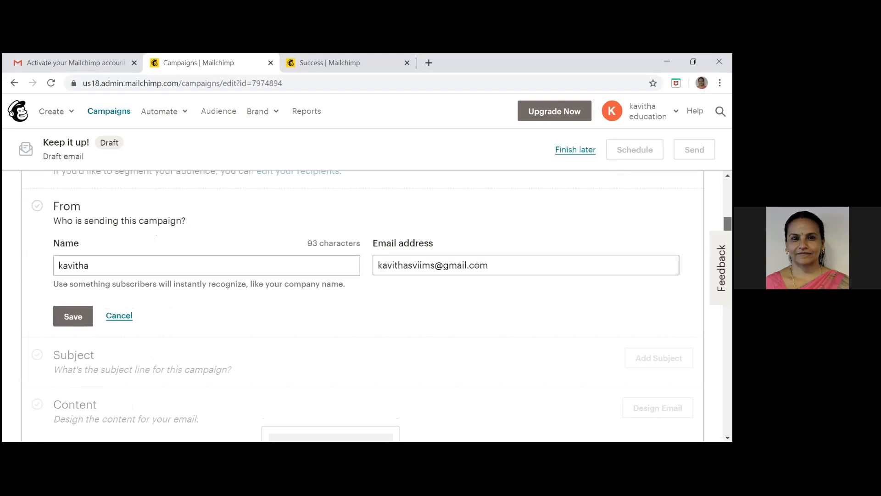
{"action": "left_click", "coordinate": [71, 307]}
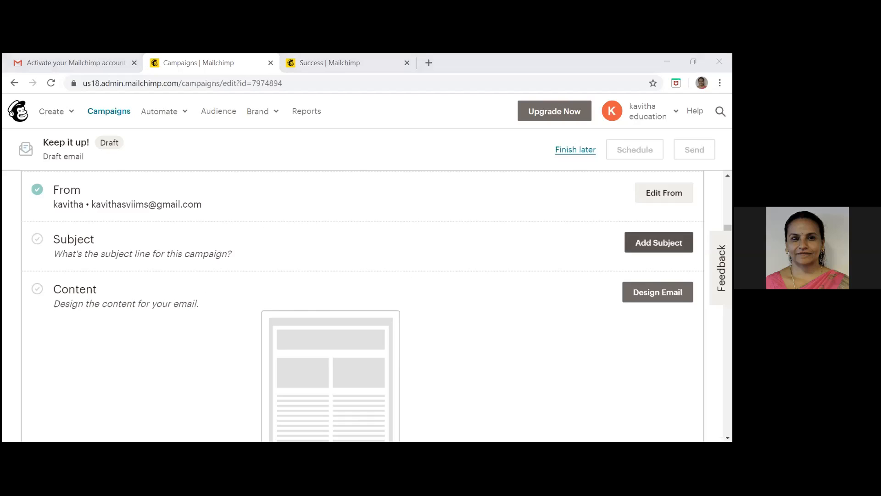
Set the campaign's subject line to "Email Marketing a Free Webinar", leave the preview text empty and save the subject
{"action": "left_click", "coordinate": [659, 243]}
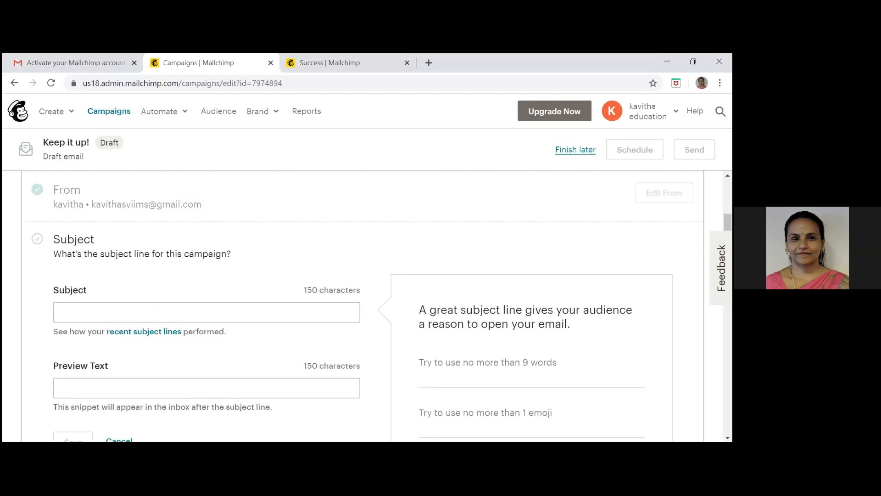
{"action": "left_click", "coordinate": [116, 315]}
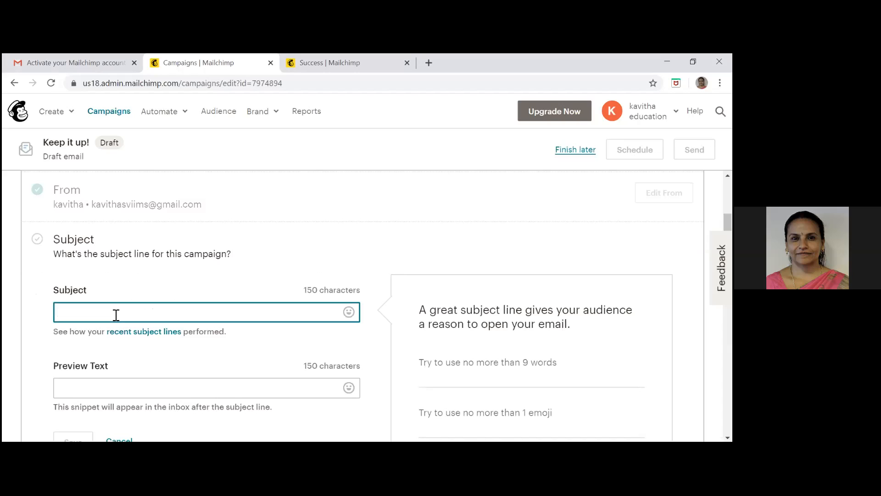
{"action": "type", "text": "Email Marketing "}
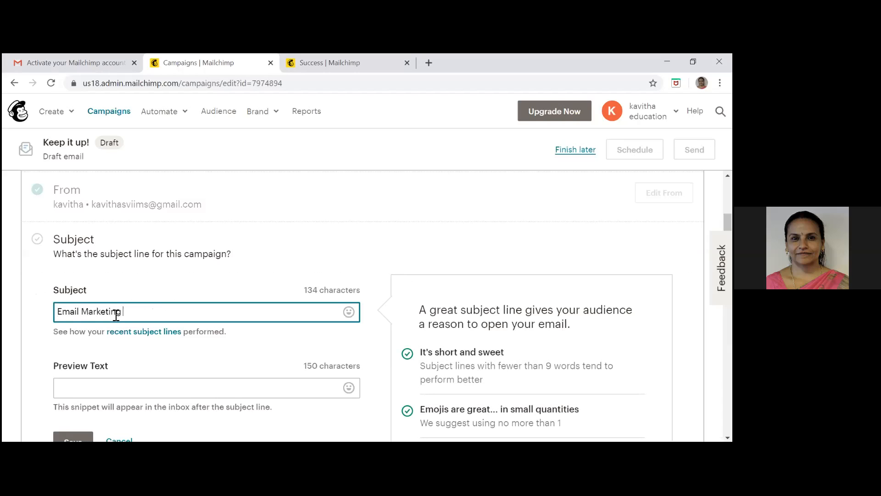
{"action": "type", "text": "a Free Webinar"}
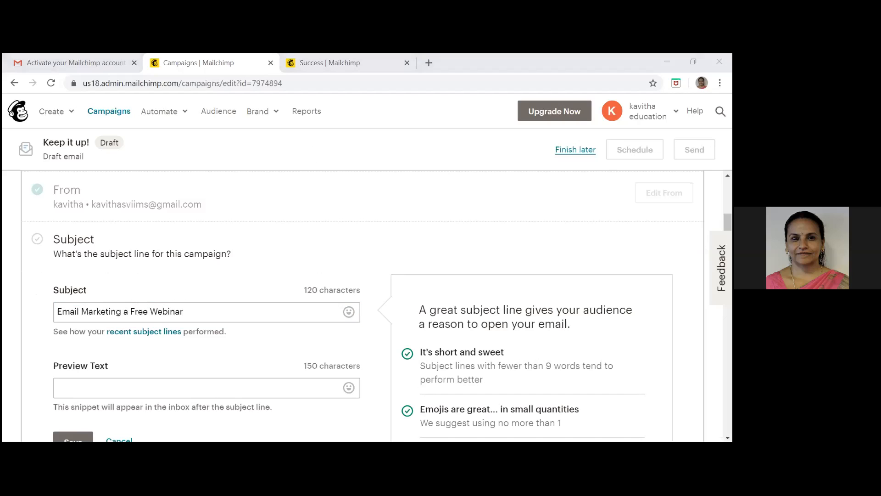
{"action": "scroll", "coordinate": [162, 241], "scroll_direction": "down", "scroll_amount": 3}
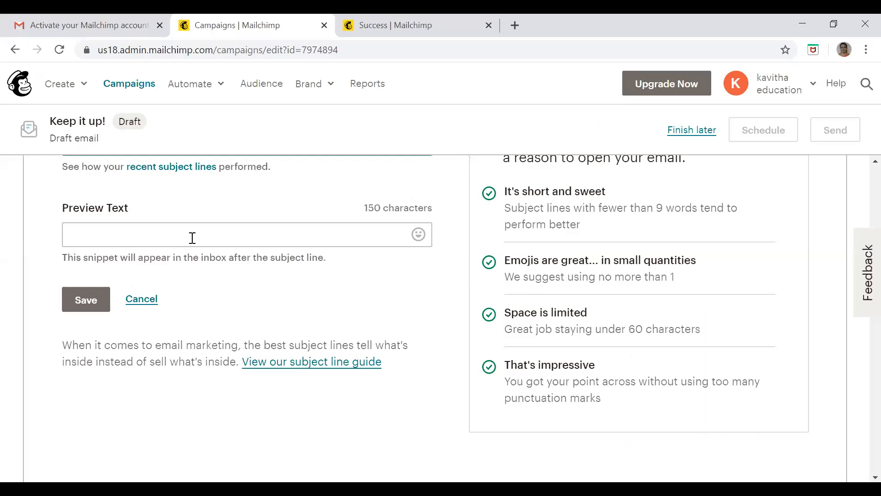
{"action": "left_click", "coordinate": [192, 238]}
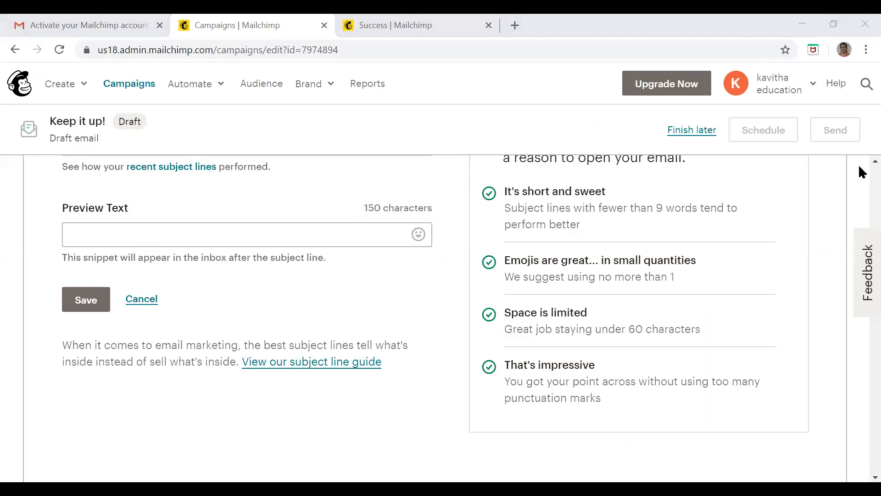
{"action": "scroll", "coordinate": [463, 207], "scroll_direction": "up", "scroll_amount": 3}
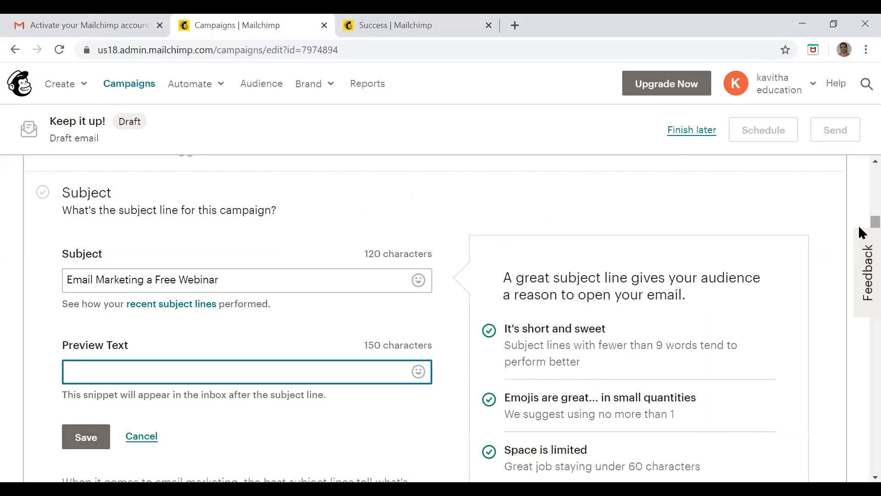
{"action": "scroll", "coordinate": [858, 229], "scroll_direction": "down", "scroll_amount": 2}
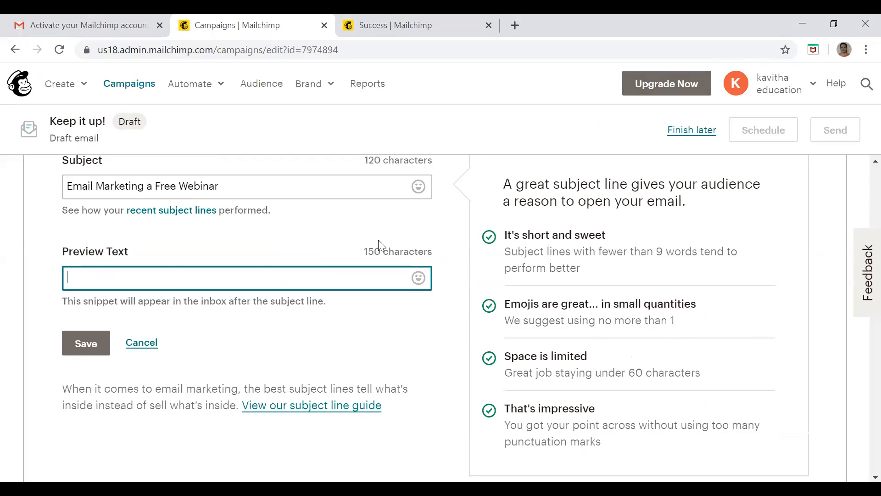
{"action": "left_click", "coordinate": [88, 343]}
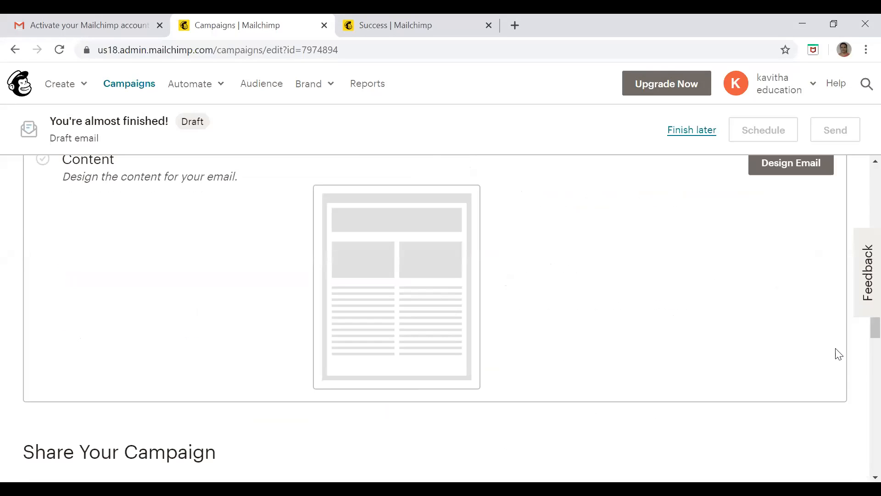
Review the completed campaign sections and start designing the email content with the featured "Make an Announcement" layout
{"action": "scroll", "coordinate": [858, 329], "scroll_direction": "up", "scroll_amount": 10}
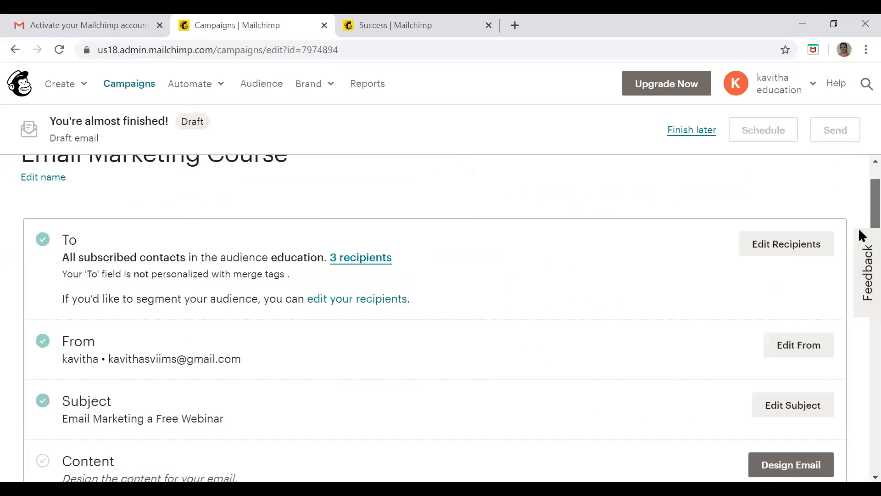
{"action": "scroll", "coordinate": [859, 239], "scroll_direction": "down", "scroll_amount": 2}
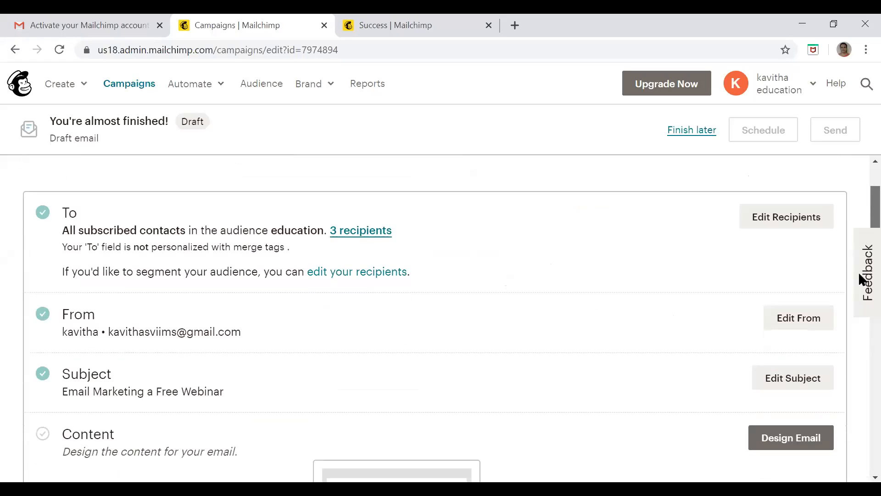
{"action": "scroll", "coordinate": [858, 271], "scroll_direction": "down", "scroll_amount": 1}
{"action": "scroll", "coordinate": [367, 306], "scroll_direction": "down", "scroll_amount": 1}
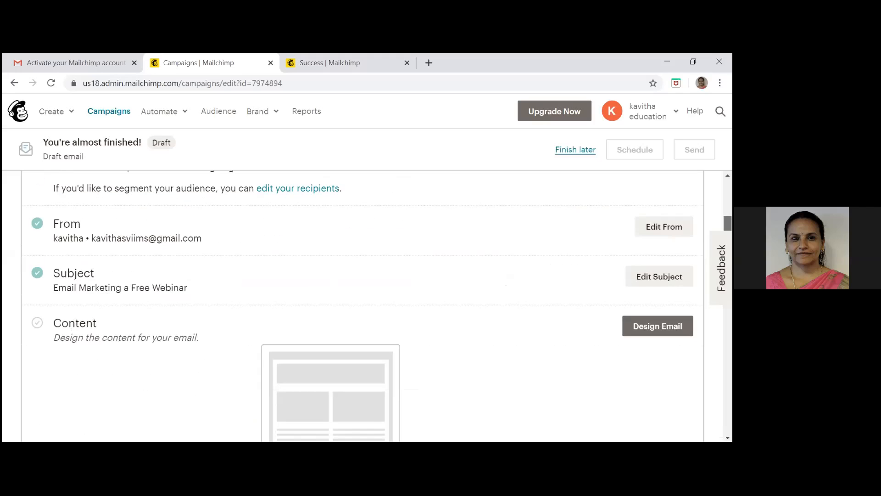
{"action": "scroll", "coordinate": [714, 303], "scroll_direction": "down", "scroll_amount": 3}
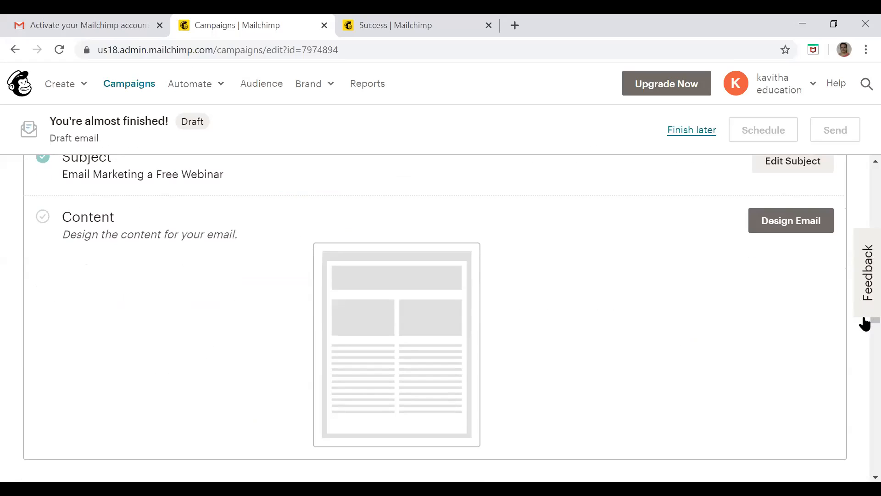
{"action": "left_click", "coordinate": [794, 222]}
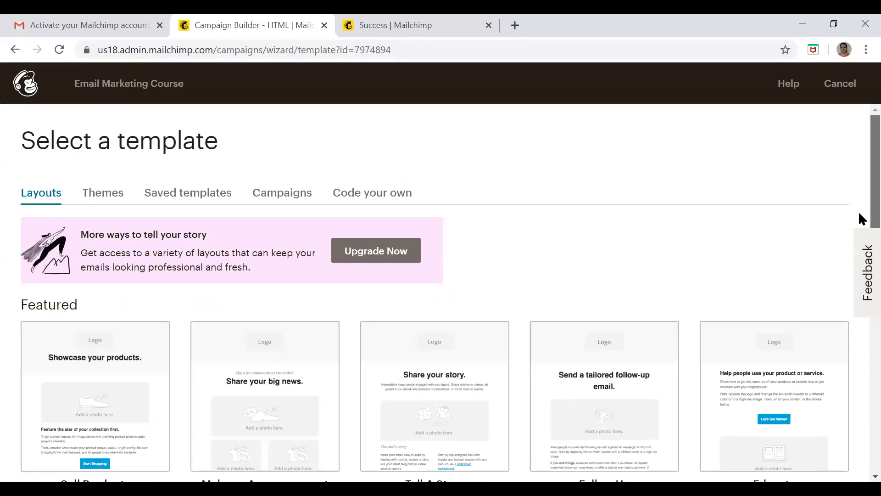
{"action": "scroll", "coordinate": [861, 219], "scroll_direction": "down", "scroll_amount": 3}
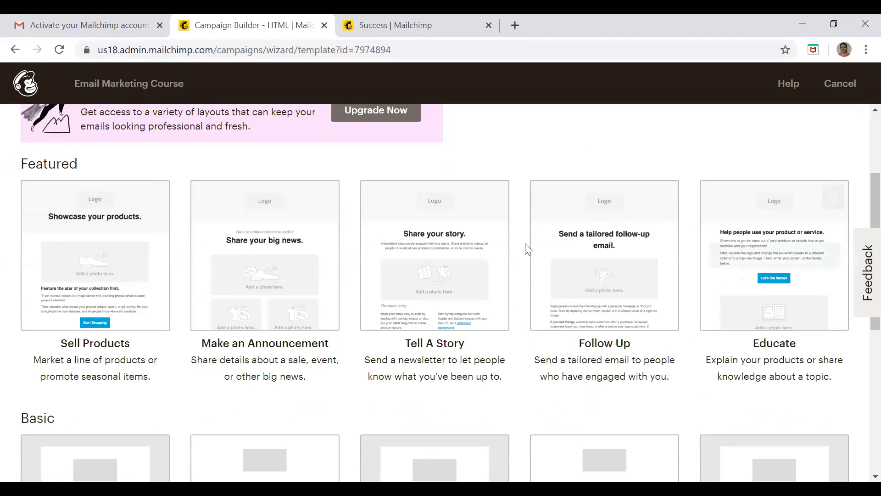
{"action": "mouse_move", "coordinate": [481, 260]}
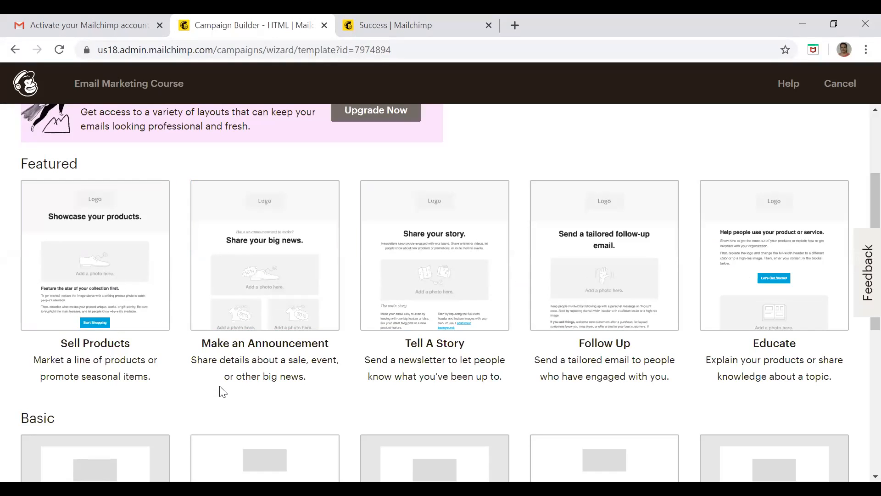
{"action": "left_click", "coordinate": [275, 272]}
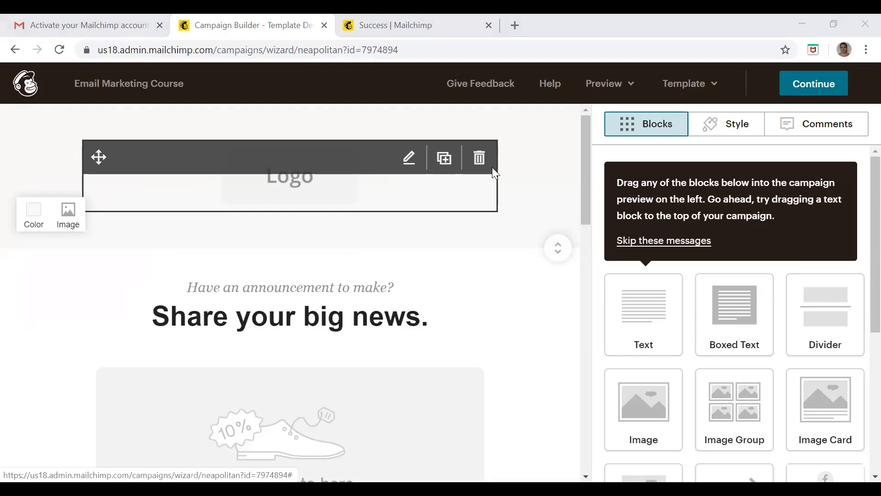
Delete the logo content block from the email's header and confirm the deletion
{"action": "left_click", "coordinate": [480, 160]}
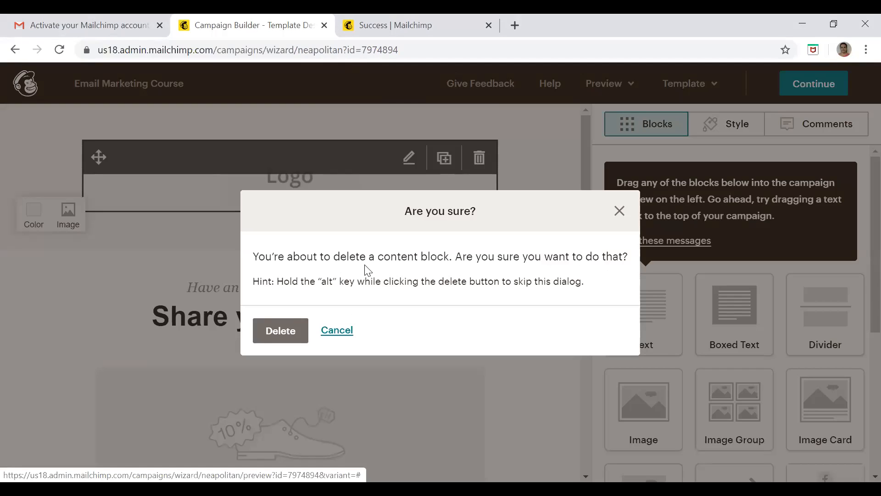
{"action": "left_click", "coordinate": [295, 331]}
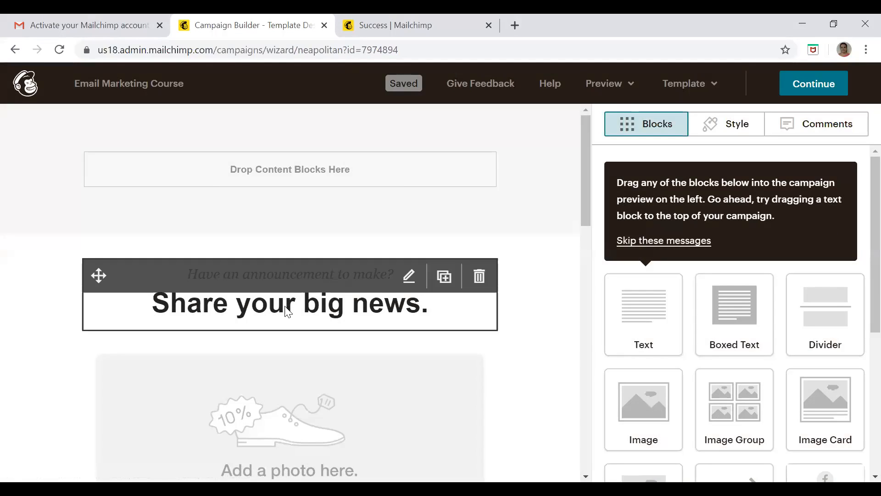
Replace the announcement heading block's text with "Email Marketing - Free webinar - ready to learn Email Marketing"
{"action": "left_click", "coordinate": [410, 277]}
{"action": "left_click_drag", "start_coordinate": [604, 270], "coordinate": [815, 321]}
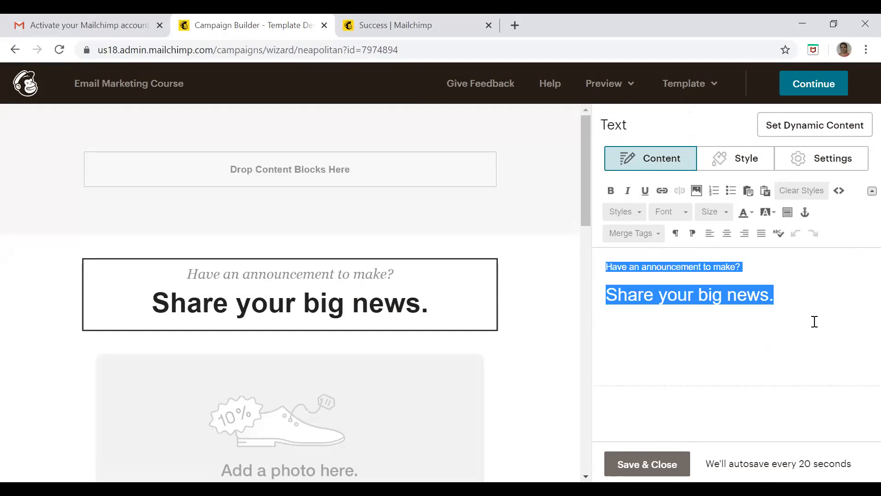
{"action": "type", "text": "z"}
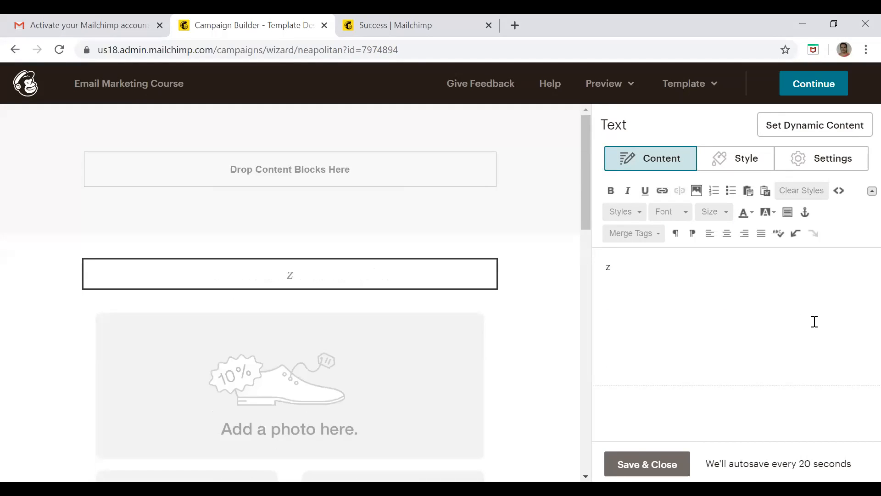
{"action": "key", "text": "BackSpace"}
{"action": "type", "text": "E"}
{"action": "key", "text": "BackSpace"}
{"action": "type", "text": "Email Marketing -"}
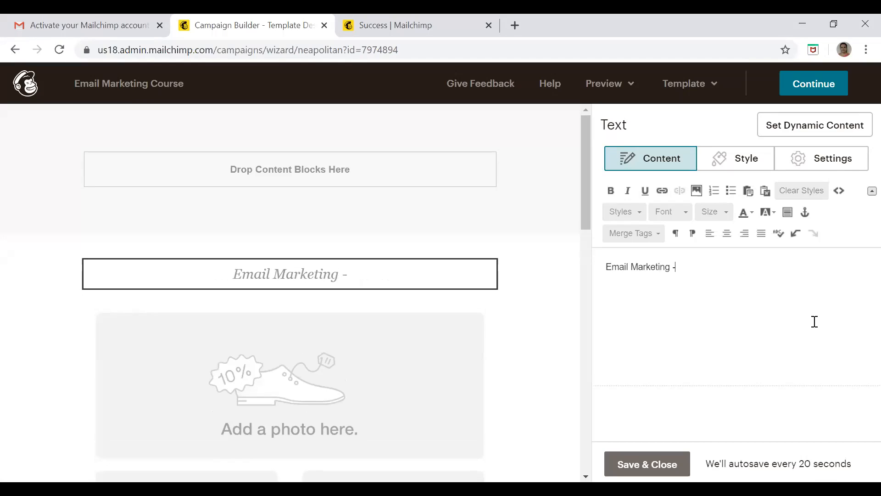
{"action": "type", "text": " Free web"}
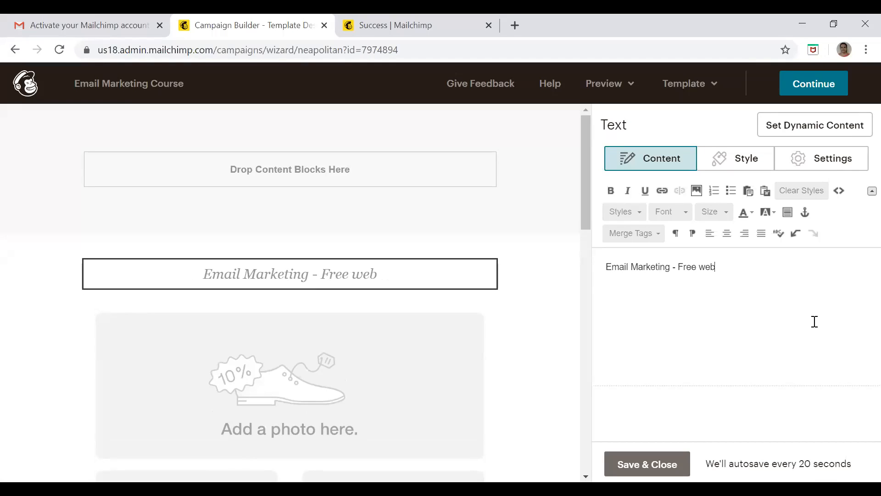
{"action": "type", "text": "inar -"}
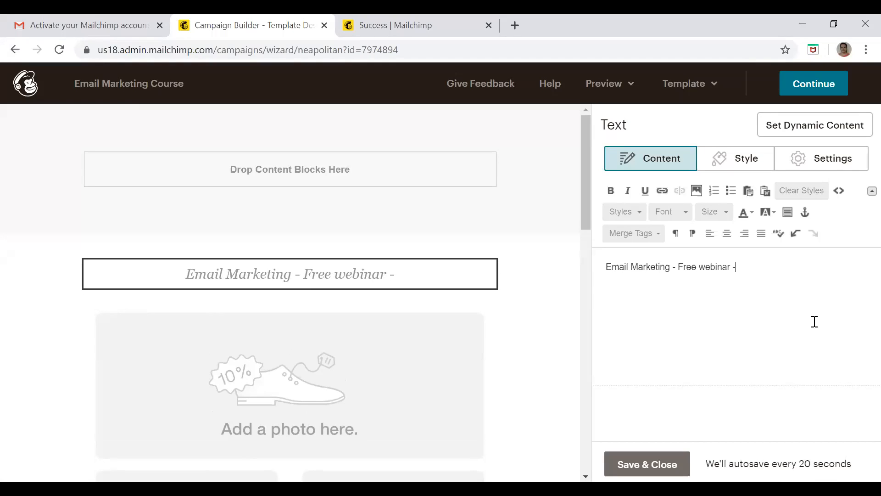
{"action": "type", "text": " ready to lear"}
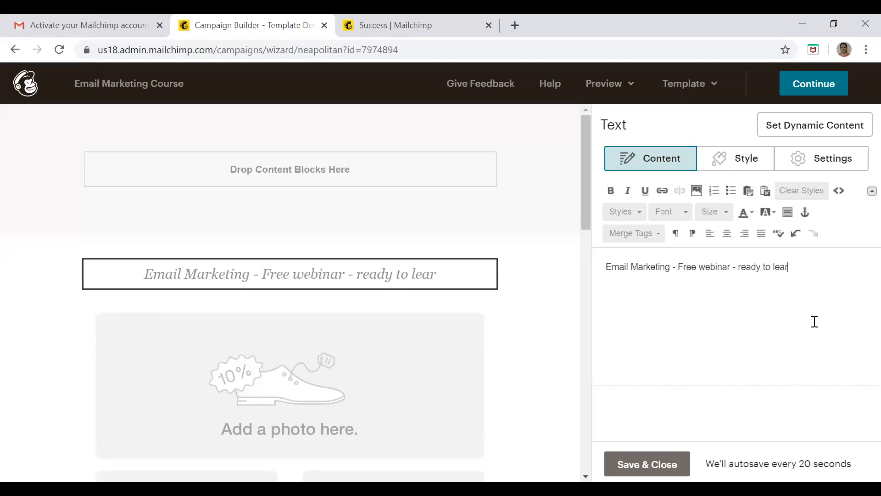
{"action": "type", "text": "n Email Marketing"}
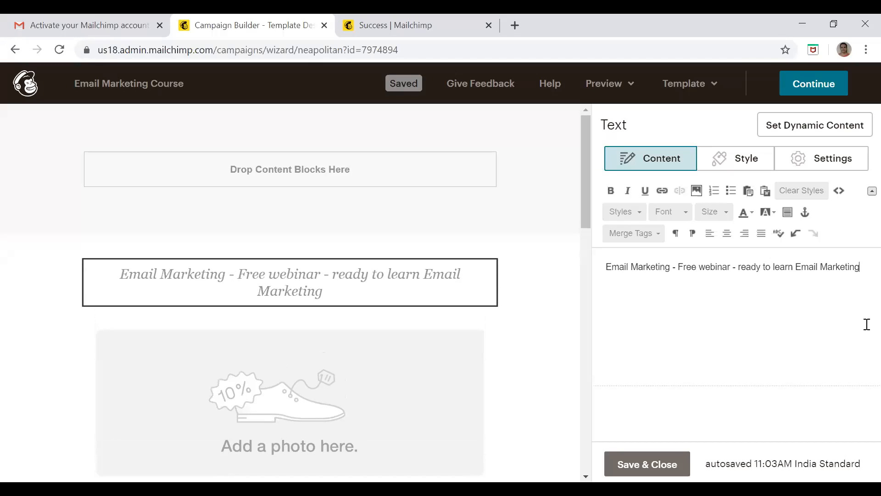
Open the image group below the heading for editing and remove the first announcement-sm1.png placeholder from it
{"action": "left_click_drag", "start_coordinate": [587, 174], "coordinate": [592, 201]}
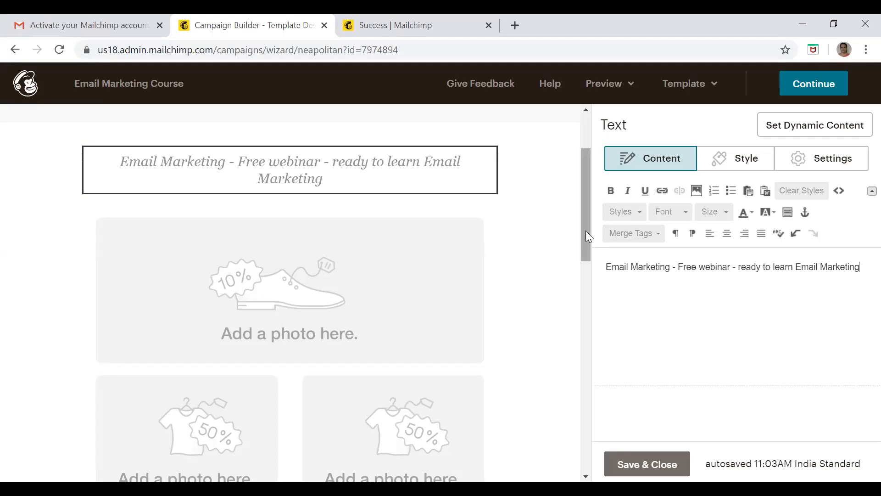
{"action": "mouse_move", "coordinate": [586, 230]}
{"action": "left_mouse_down"}
{"action": "mouse_move", "coordinate": [589, 267]}
{"action": "mouse_move", "coordinate": [590, 243]}
{"action": "left_mouse_up"}
{"action": "left_click", "coordinate": [402, 228]}
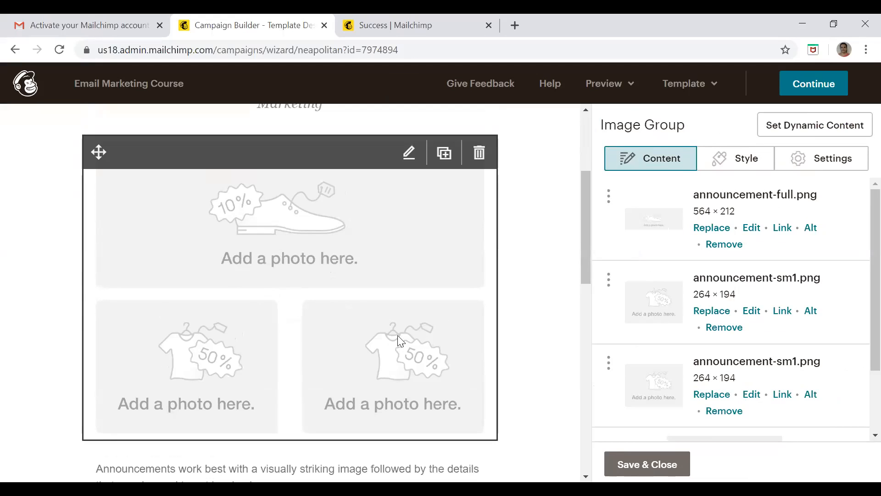
{"action": "left_click", "coordinate": [724, 328]}
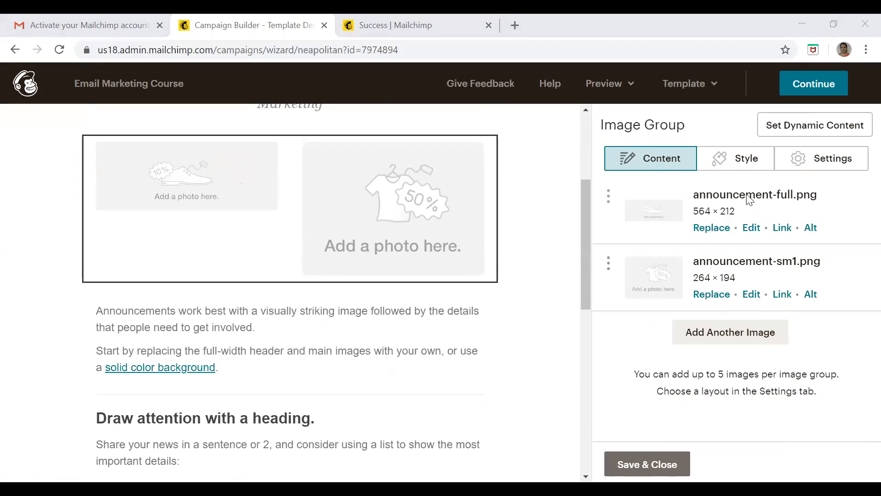
Open the link settings of the announcement-full.png image and set its link type to File
{"action": "mouse_move", "coordinate": [335, 140]}
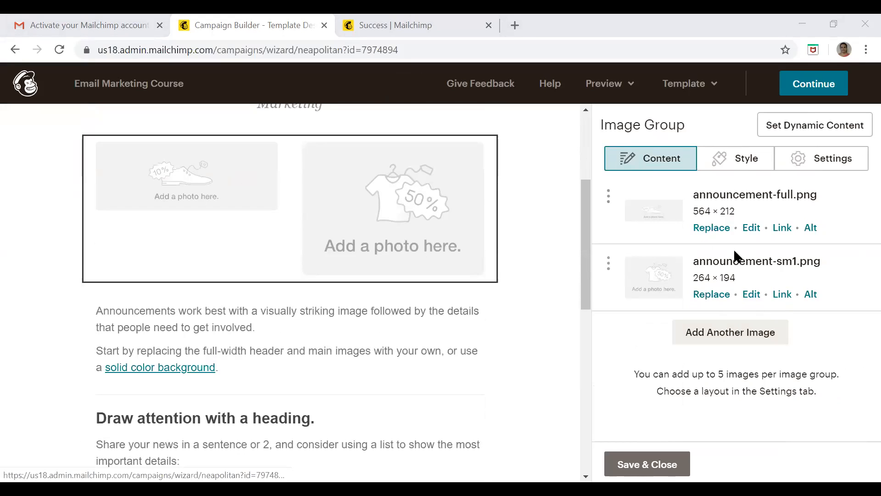
{"action": "left_click", "coordinate": [783, 228]}
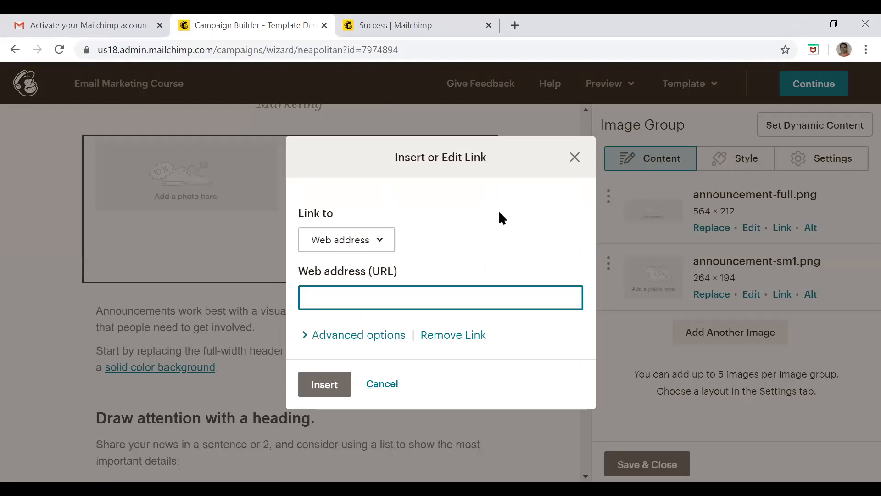
{"action": "left_click", "coordinate": [389, 243]}
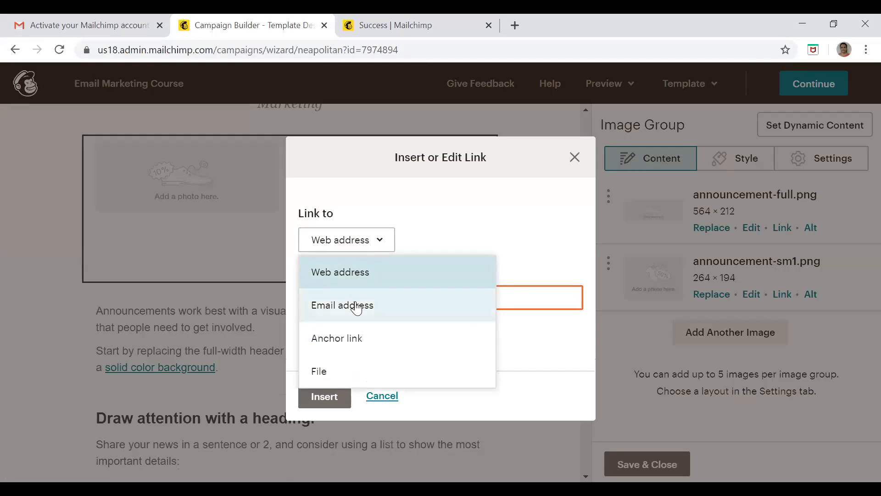
{"action": "left_click", "coordinate": [321, 373]}
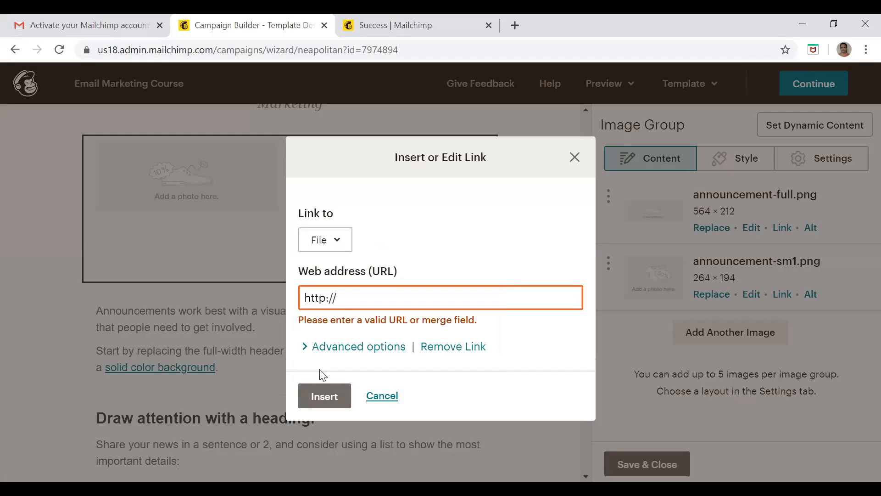
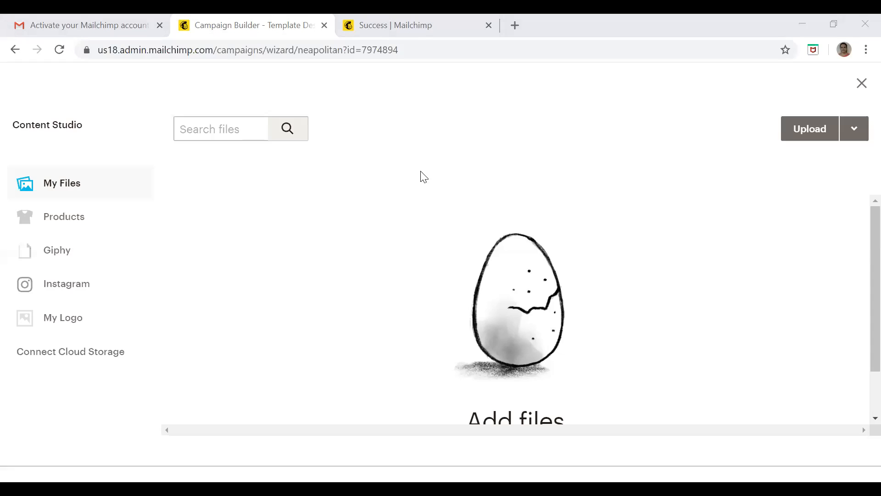
{"action": "left_click", "coordinate": [452, 166]}
{"action": "left_click", "coordinate": [353, 190]}
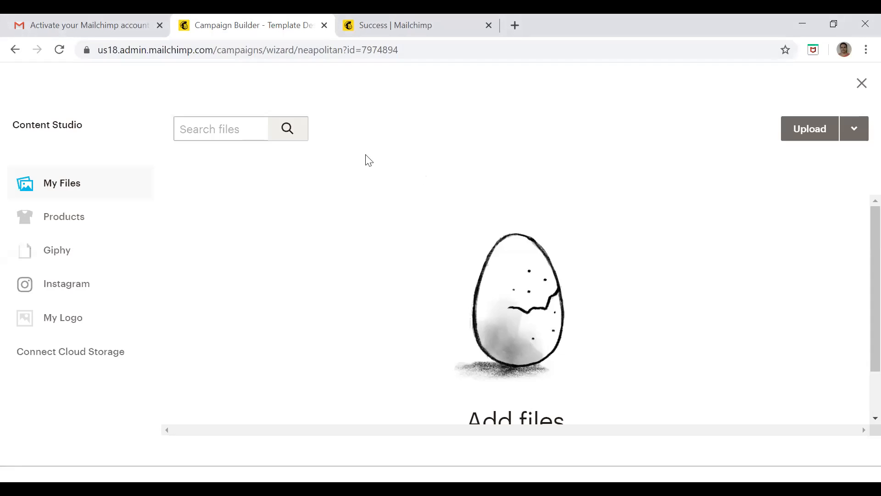
{"action": "left_click", "coordinate": [89, 25]}
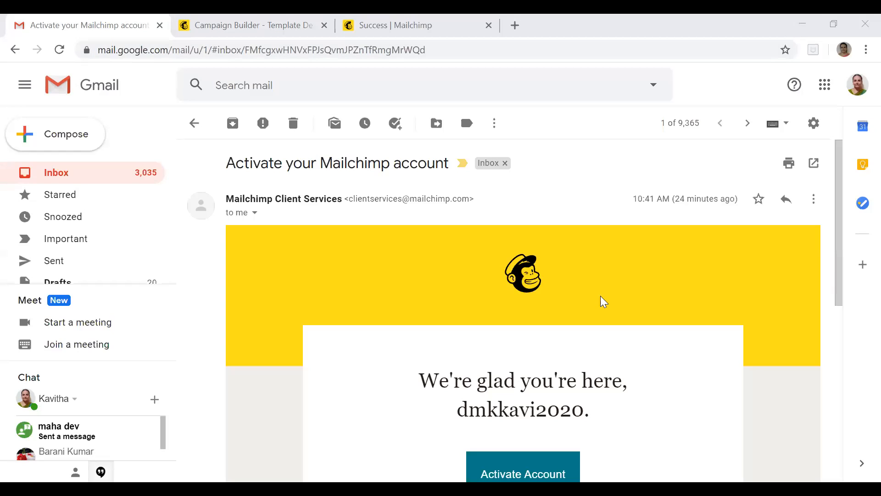
{"action": "left_click", "coordinate": [290, 373]}
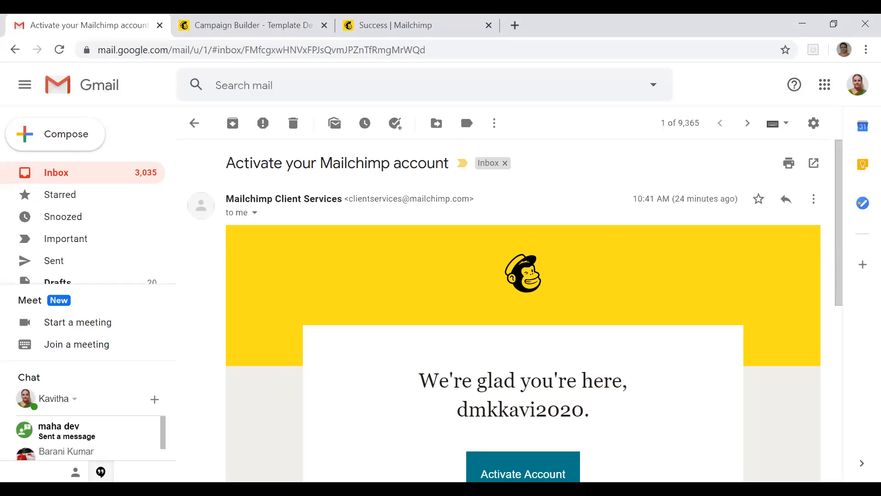
{"action": "left_click", "coordinate": [809, 23]}
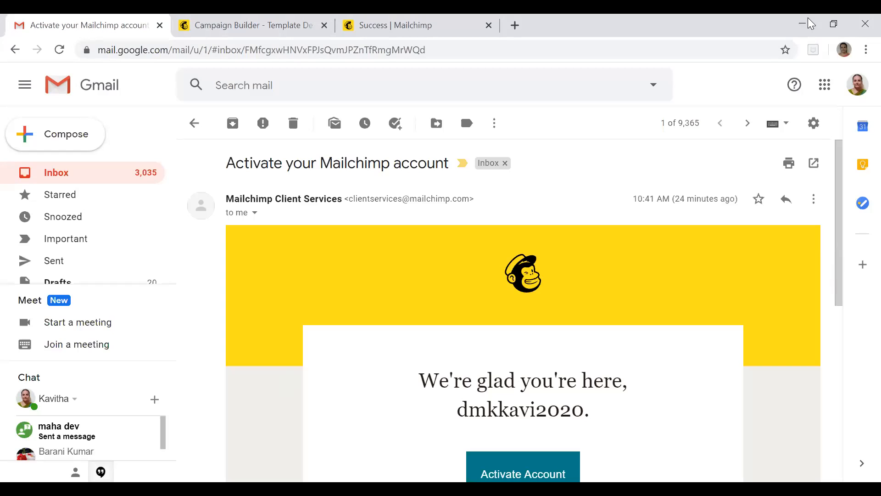
{"action": "left_click", "coordinate": [515, 26]}
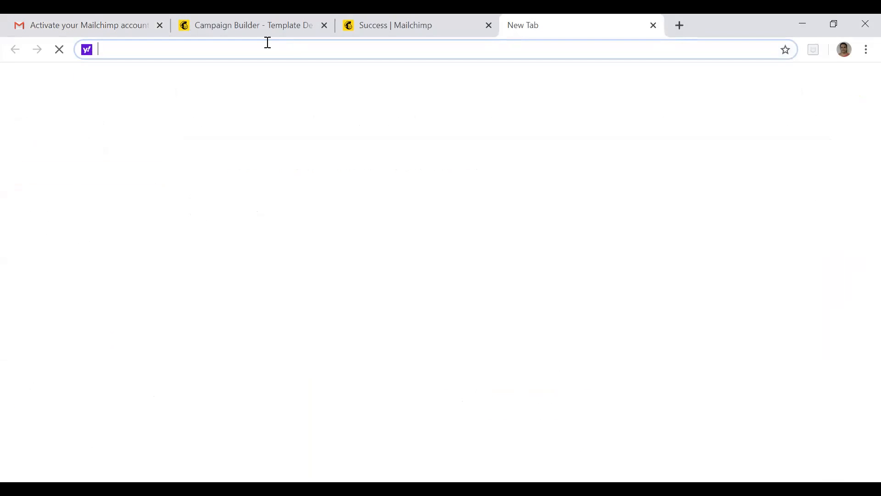
{"action": "type", "text": "www.google.com"}
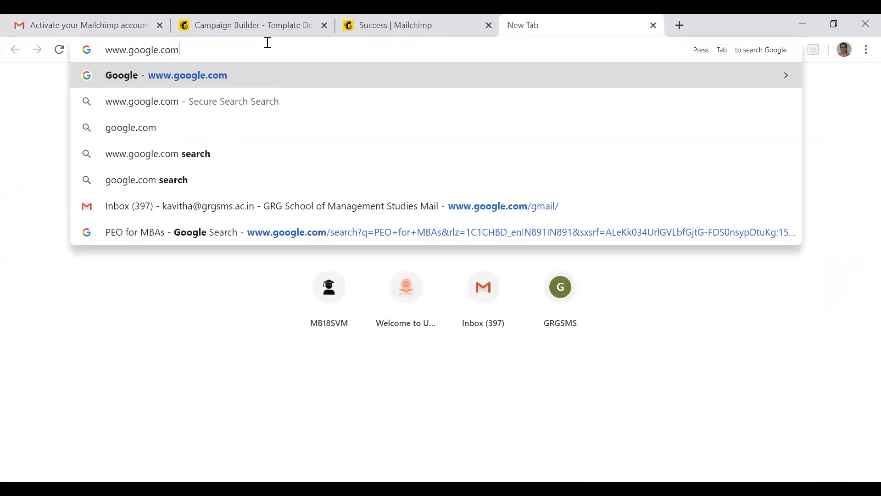
{"action": "key", "text": "Return"}
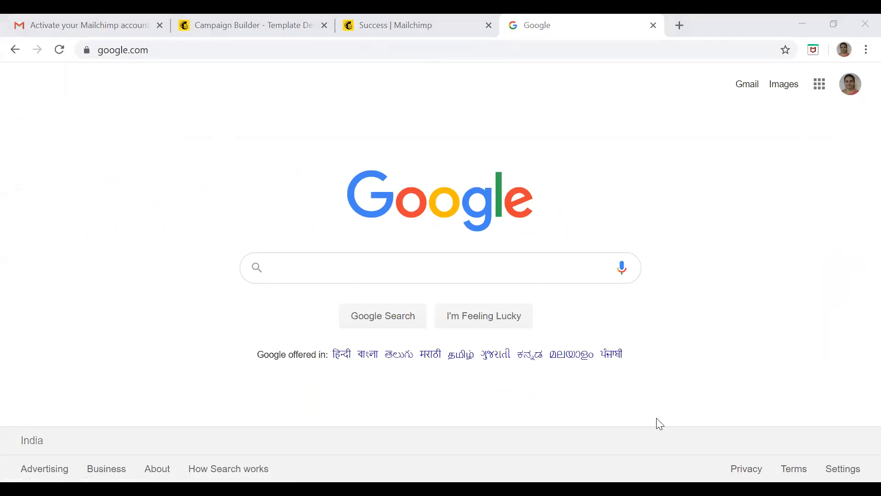
{"action": "left_click", "coordinate": [420, 28]}
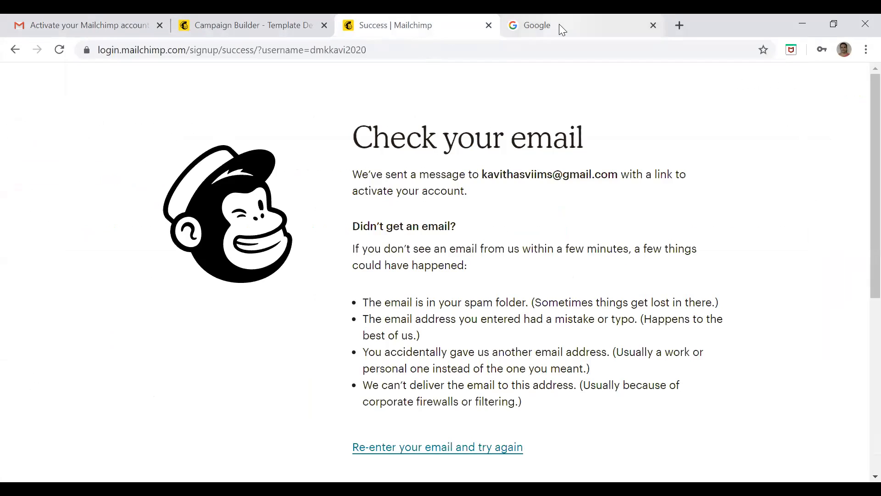
{"action": "left_click", "coordinate": [559, 24]}
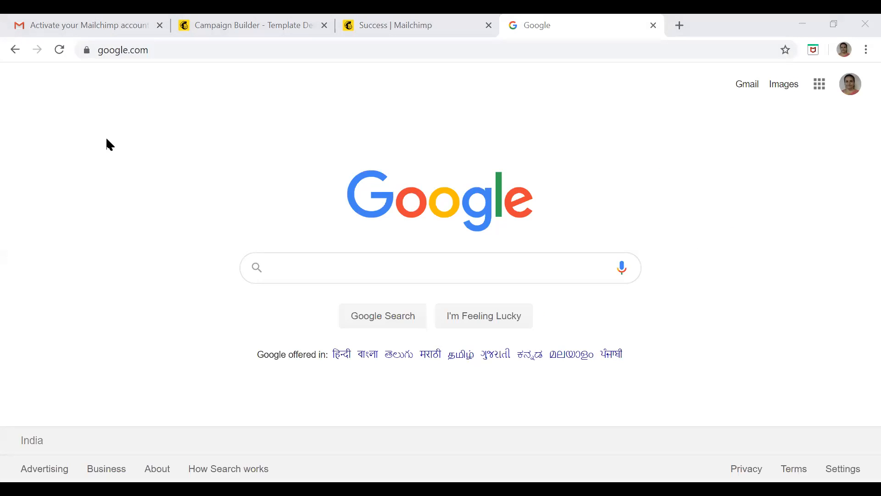
{"action": "left_click", "coordinate": [229, 119]}
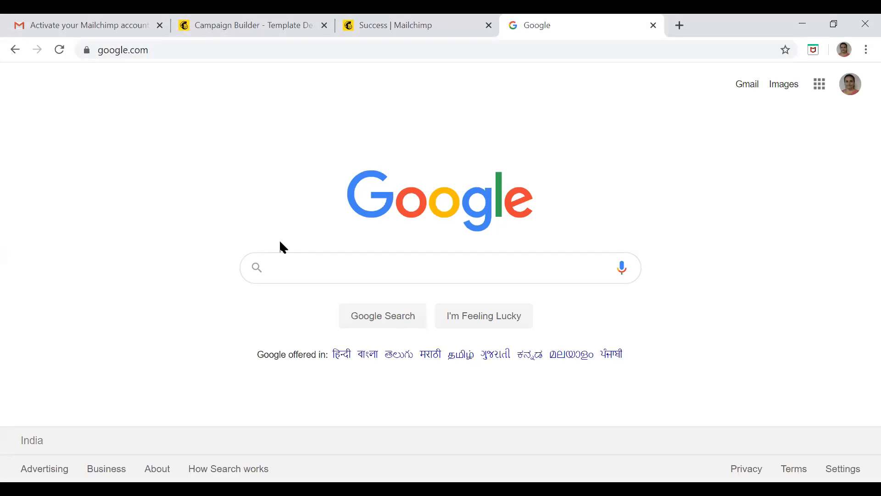
Search Google for "email marketing" and show the image results
{"action": "left_click", "coordinate": [280, 265]}
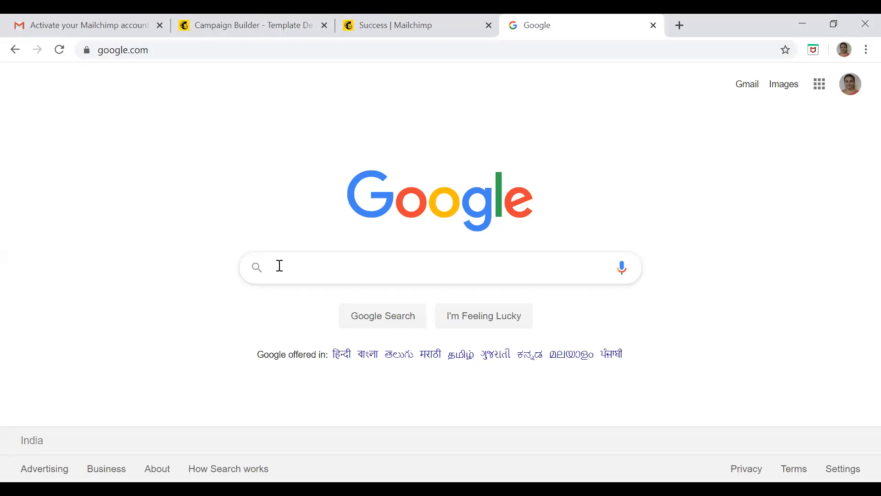
{"action": "left_click", "coordinate": [328, 270]}
{"action": "type", "text": "email marketing"}
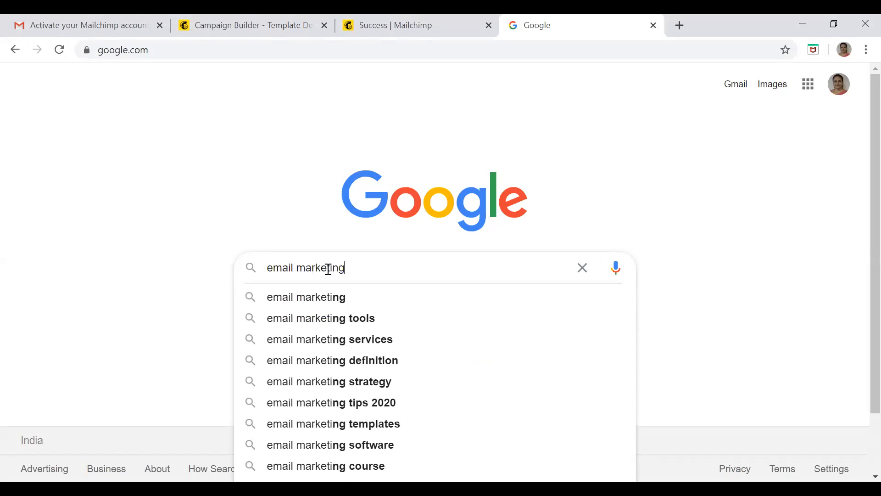
{"action": "key", "text": "Return"}
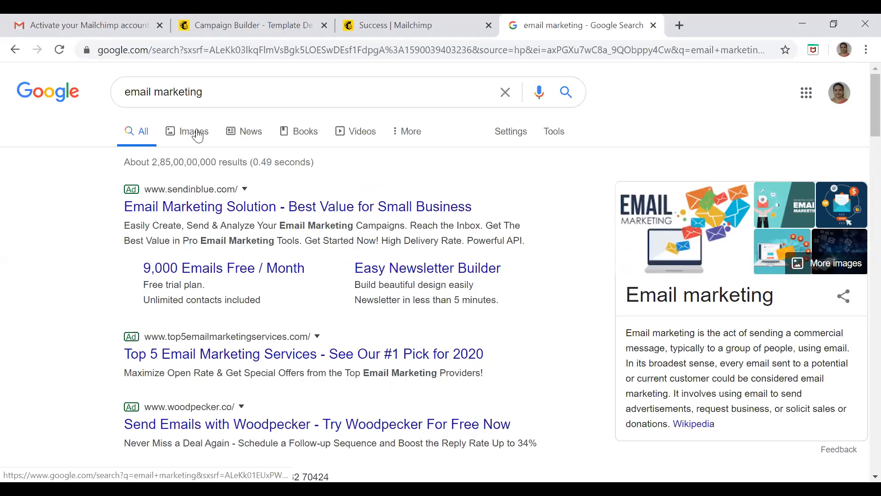
{"action": "left_click", "coordinate": [198, 136]}
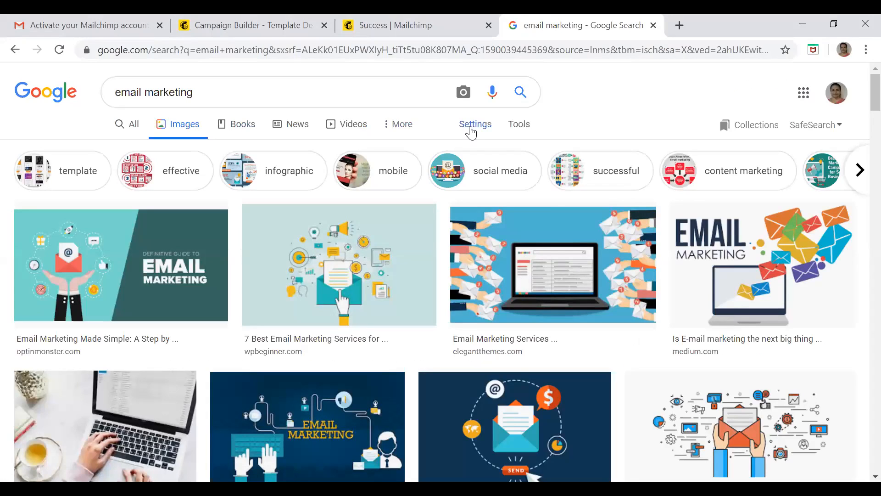
Run an advanced image search for email marketing with usage rights set to "free to use or share"
{"action": "left_click", "coordinate": [472, 132]}
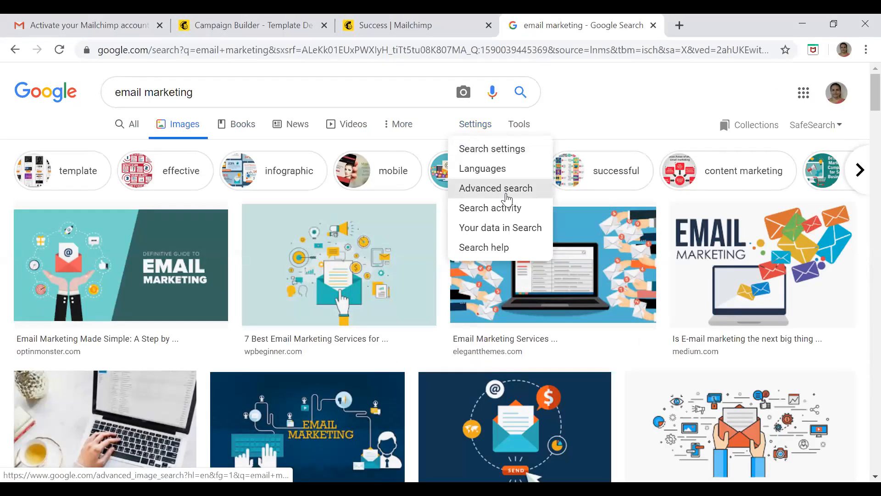
{"action": "left_click", "coordinate": [507, 194]}
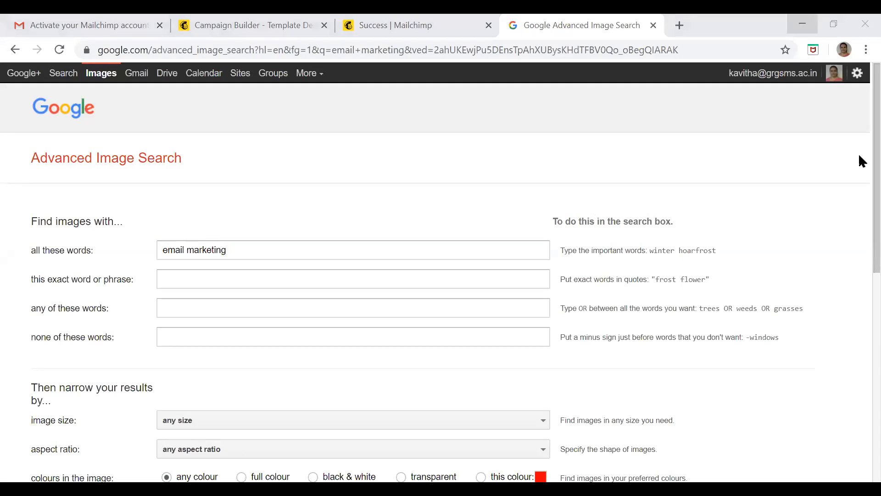
{"action": "left_click", "coordinate": [861, 372]}
{"action": "scroll", "coordinate": [861, 373], "scroll_direction": "down", "scroll_amount": 7}
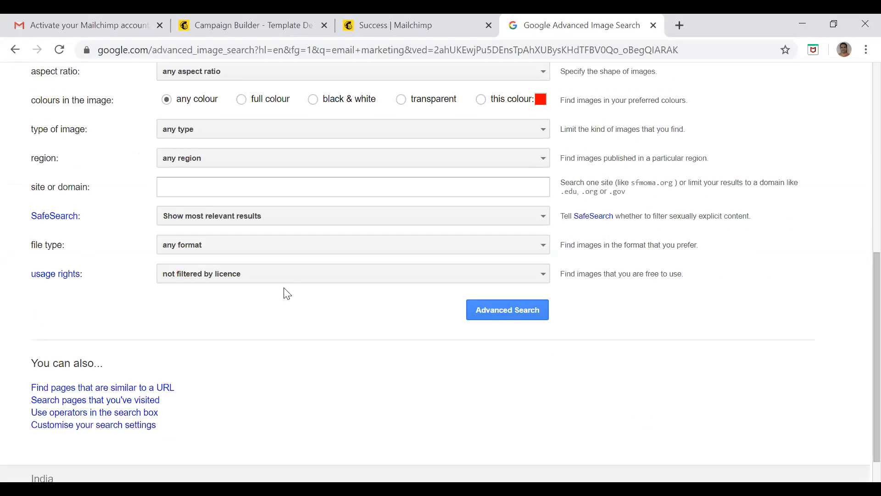
{"action": "left_click", "coordinate": [315, 278]}
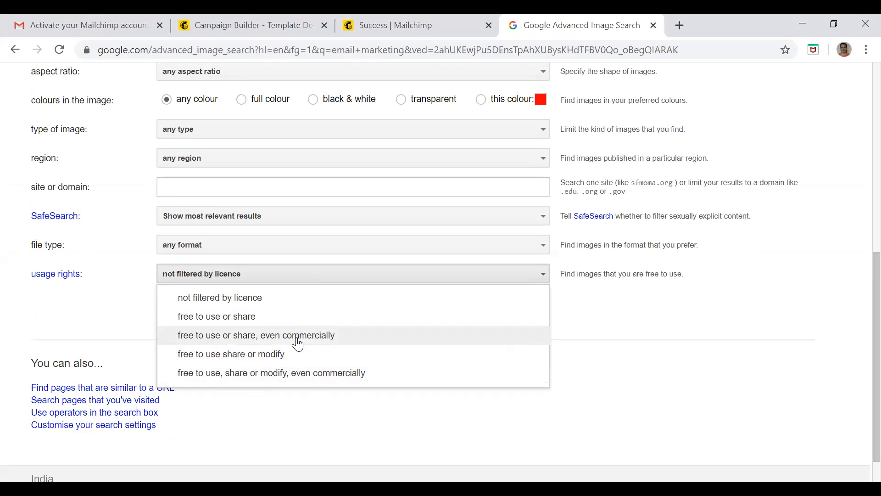
{"action": "left_click", "coordinate": [271, 322]}
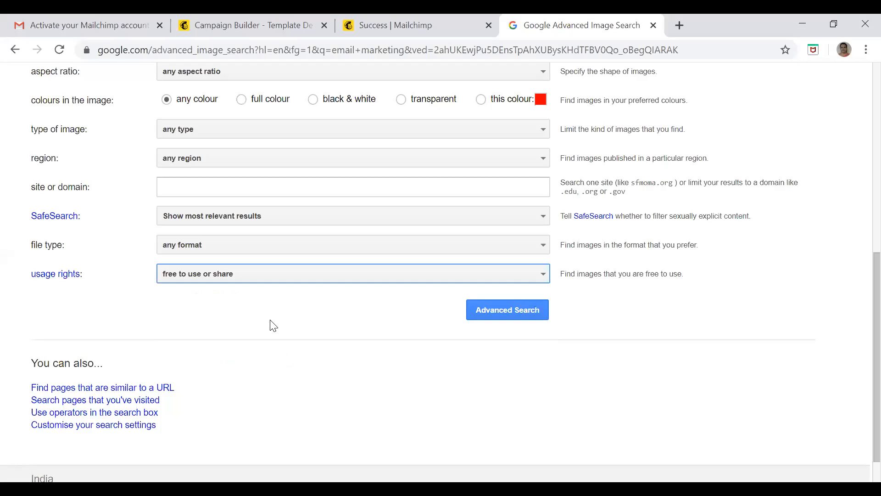
{"action": "left_click", "coordinate": [514, 311]}
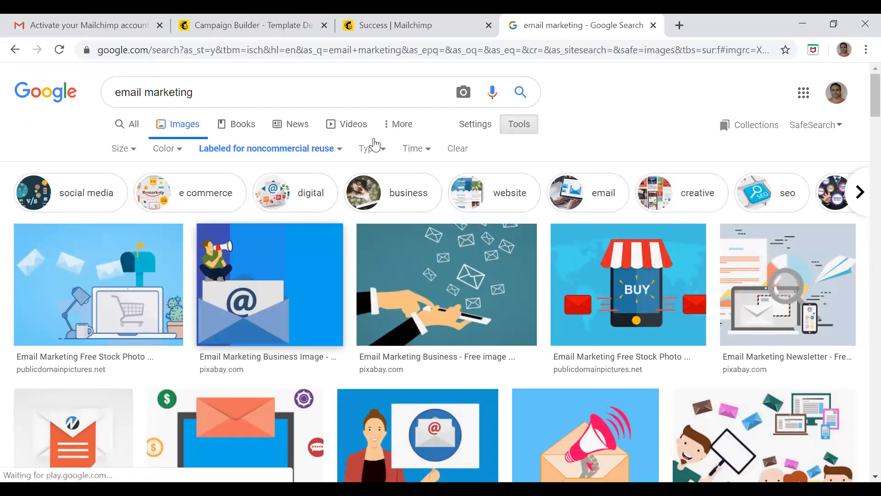
Save the Pixabay "Email Marketing Business Image" with the @ envelope as a JPEG named "email test" in the VVIT presentation folder
{"action": "left_click", "coordinate": [279, 269]}
{"action": "right_click", "coordinate": [377, 132]}
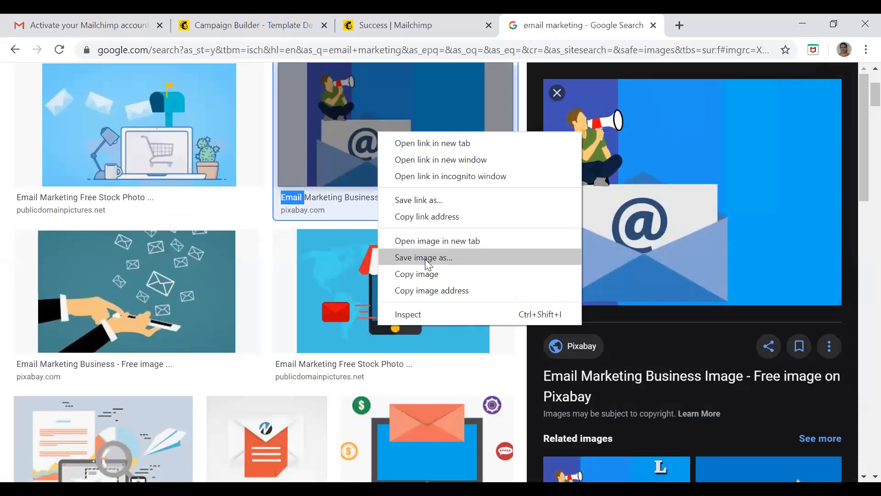
{"action": "left_click", "coordinate": [419, 274]}
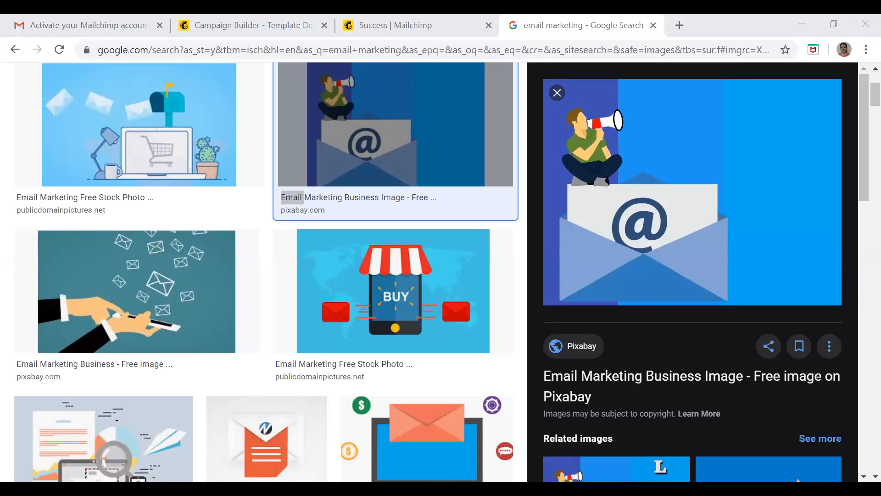
{"action": "right_click", "coordinate": [356, 144]}
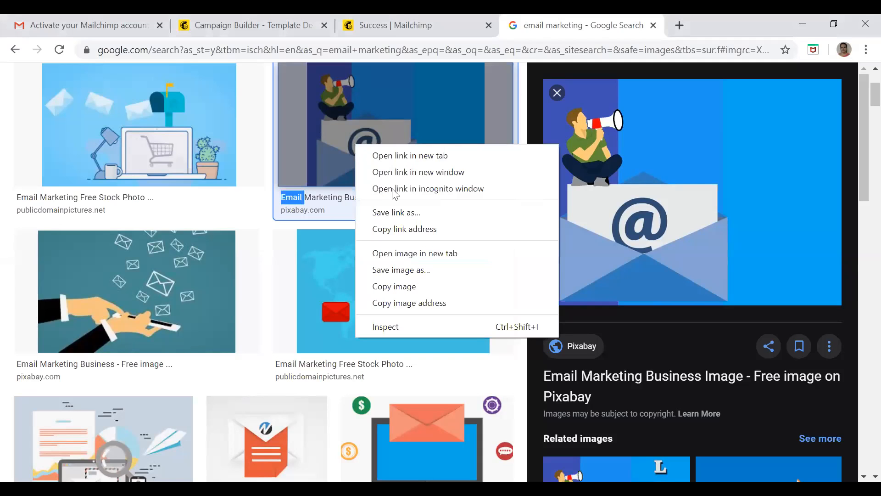
{"action": "left_click", "coordinate": [404, 273]}
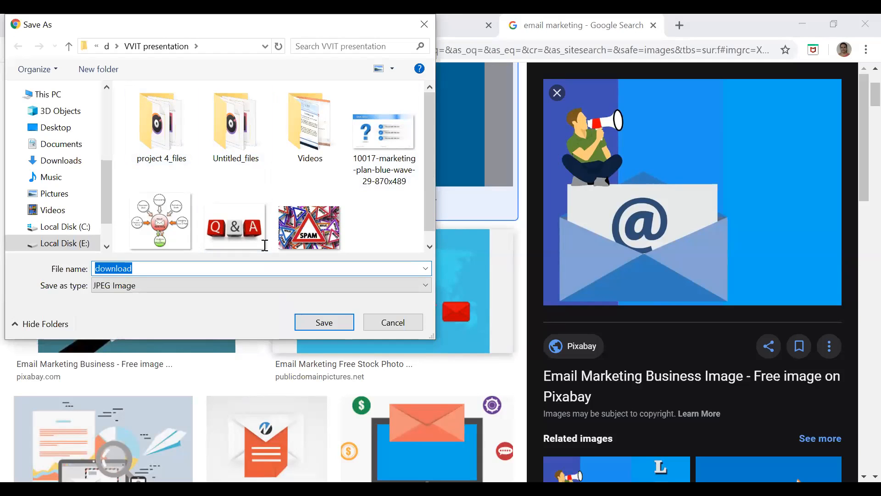
{"action": "type", "text": "email test"}
{"action": "key", "text": "Return"}
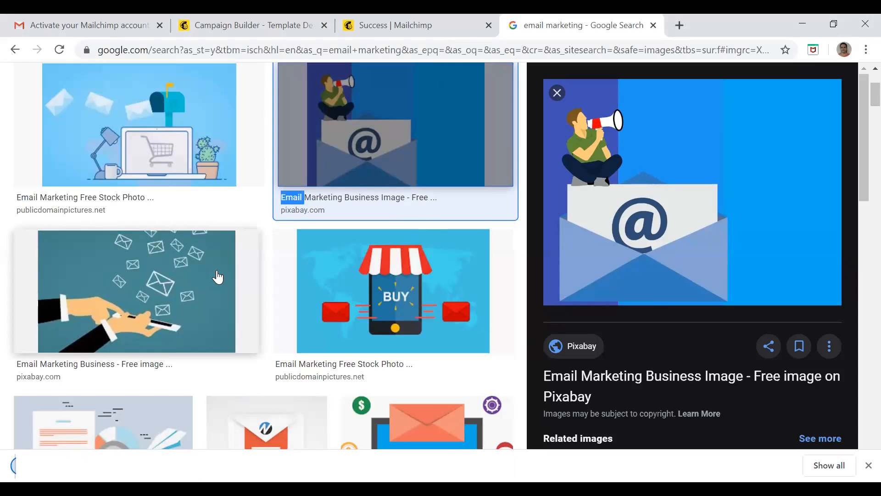
Return to the Mailchimp Campaign Builder and upload the "email test" image from the VVIT presentation folder to the Content Studio files
{"action": "left_click", "coordinate": [417, 29]}
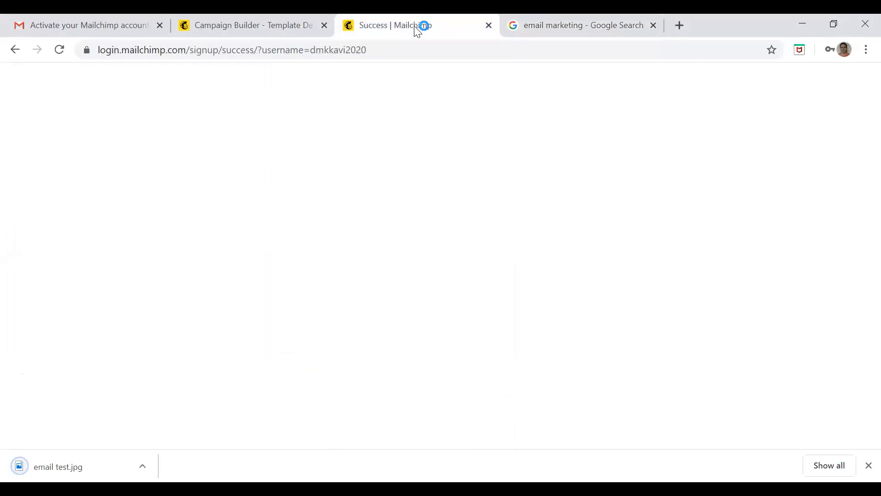
{"action": "left_click", "coordinate": [224, 27]}
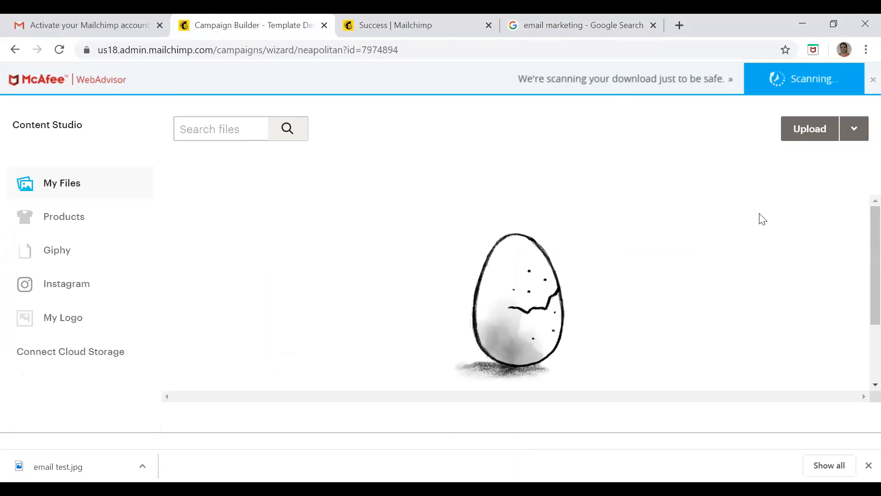
{"action": "left_click", "coordinate": [810, 127]}
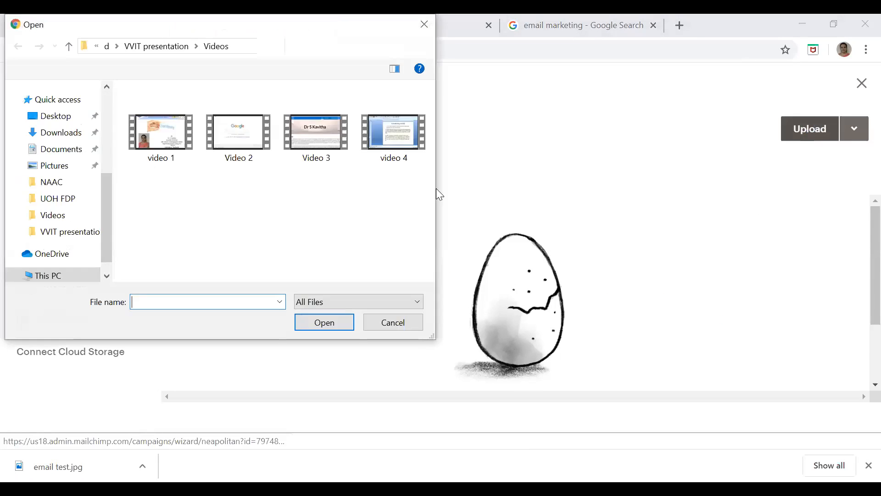
{"action": "left_click", "coordinate": [70, 46]}
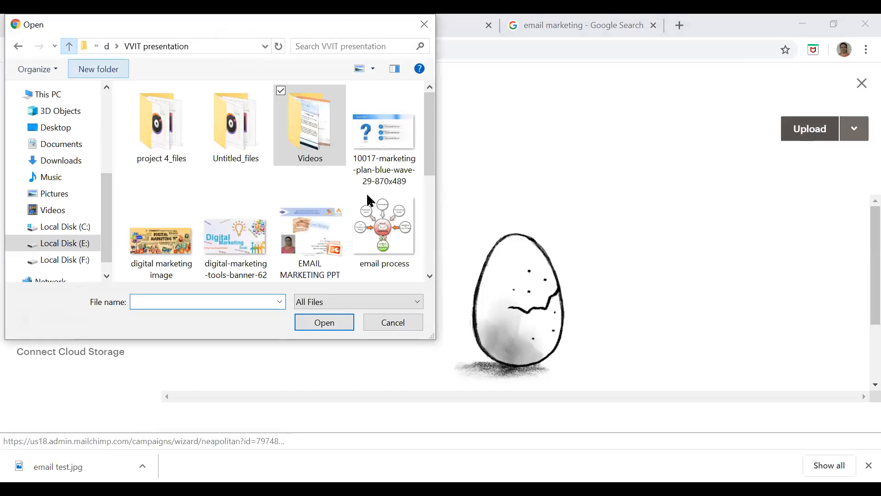
{"action": "left_click_drag", "start_coordinate": [432, 136], "coordinate": [431, 232]}
{"action": "left_click", "coordinate": [160, 161]}
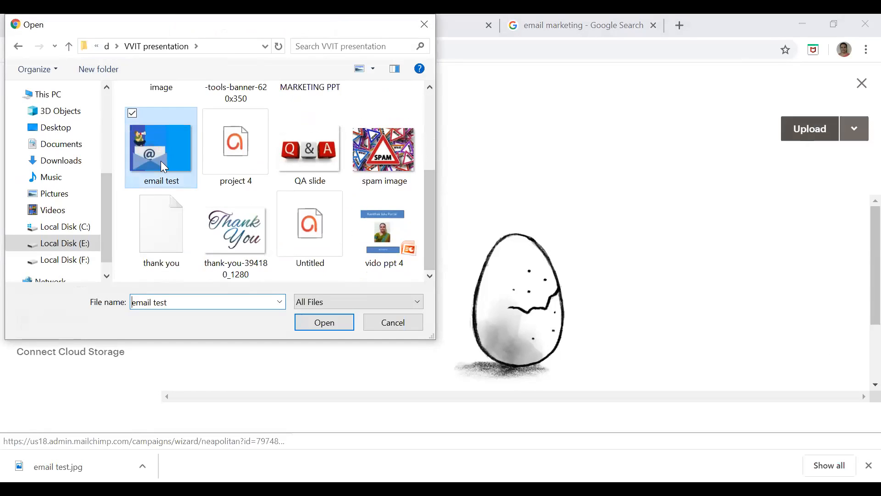
{"action": "left_click", "coordinate": [329, 328]}
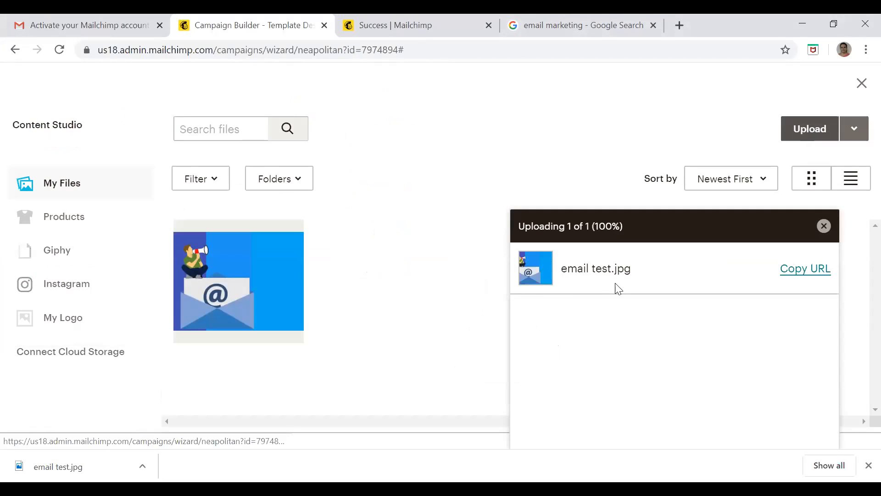
{"action": "left_click", "coordinate": [823, 229]}
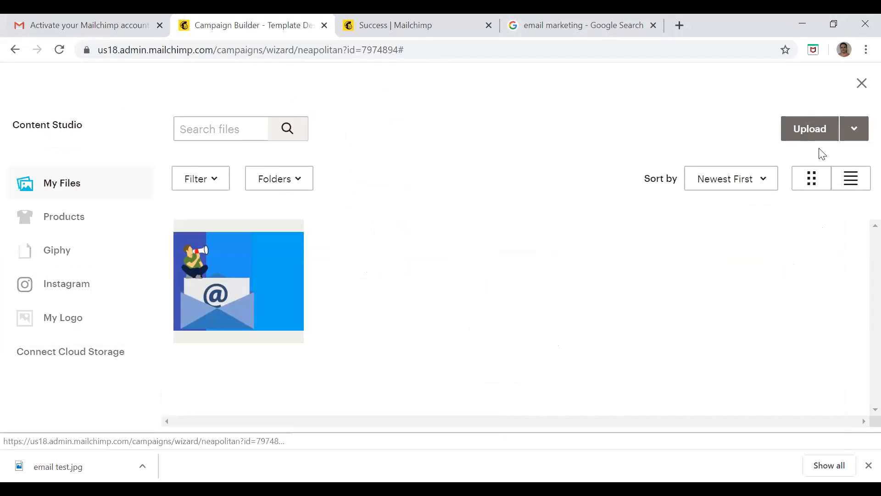
Upload the "digital marketing image" file from the VVIT presentation folder to the Content Studio files and dismiss the upload progress list
{"action": "left_click", "coordinate": [819, 130]}
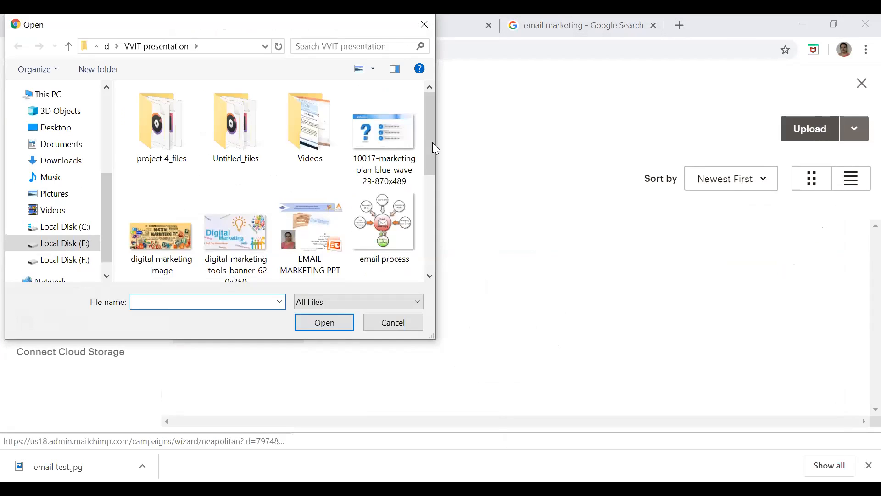
{"action": "scroll", "coordinate": [439, 179], "scroll_direction": "down", "scroll_amount": 2}
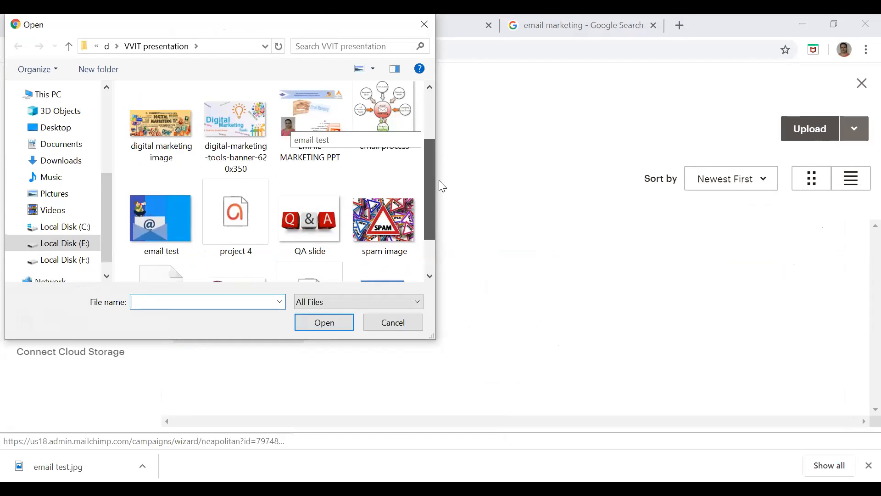
{"action": "scroll", "coordinate": [439, 207], "scroll_direction": "down", "scroll_amount": 3}
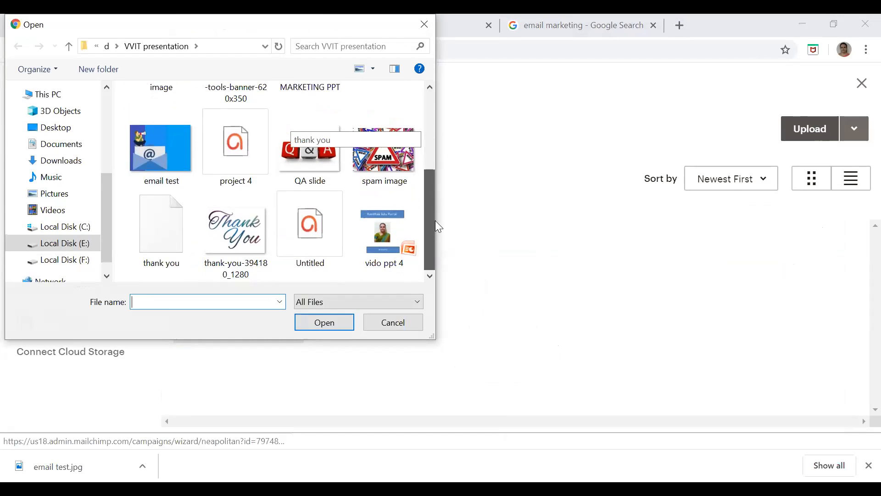
{"action": "scroll", "coordinate": [439, 192], "scroll_direction": "up", "scroll_amount": 5}
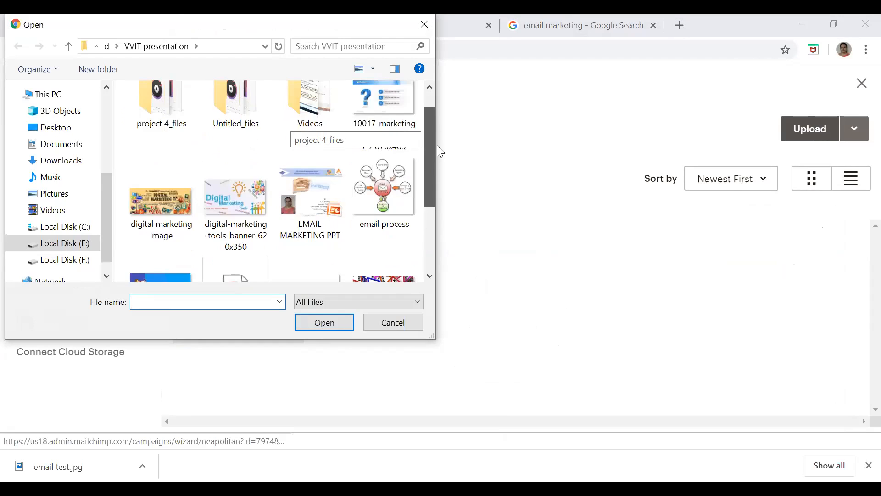
{"action": "left_click", "coordinate": [163, 209]}
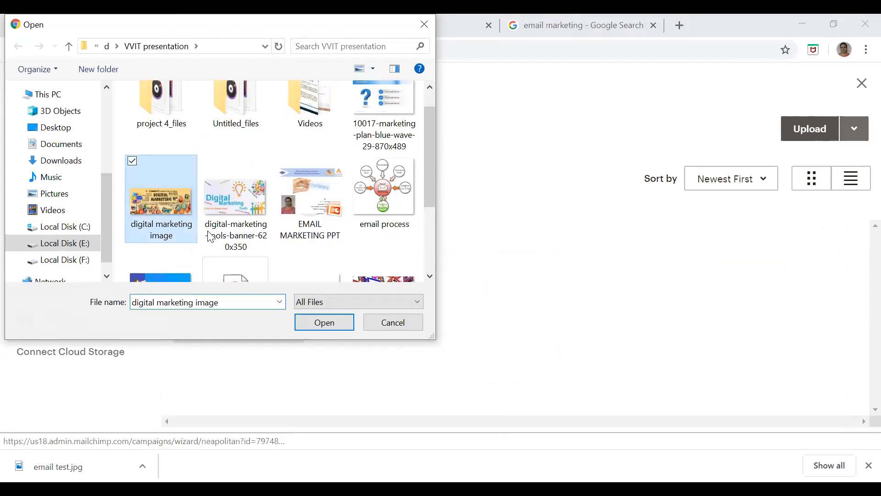
{"action": "left_click", "coordinate": [320, 326]}
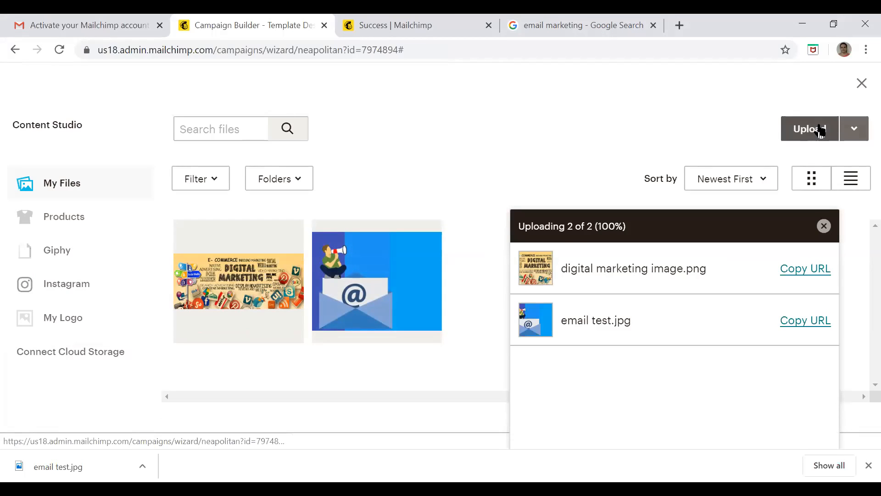
{"action": "left_click", "coordinate": [824, 226]}
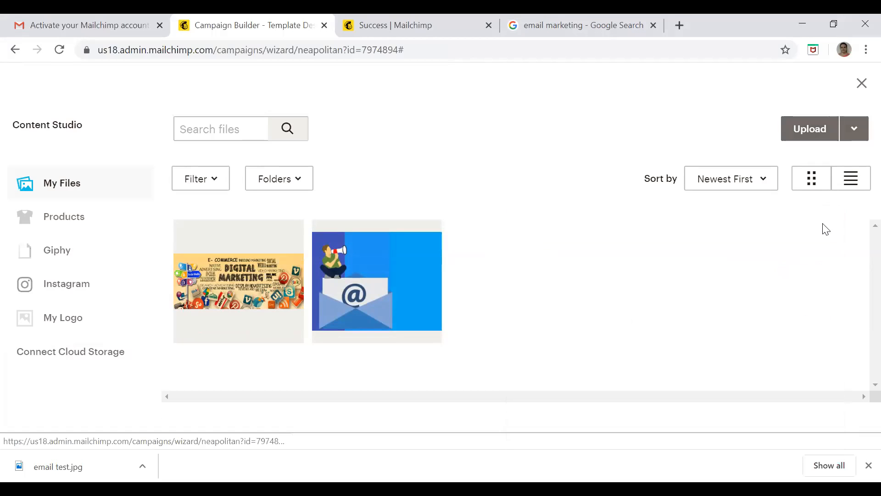
Replace the announcement-full.png placeholder in the image group with the uploaded digital marketing image
{"action": "left_click", "coordinate": [242, 284]}
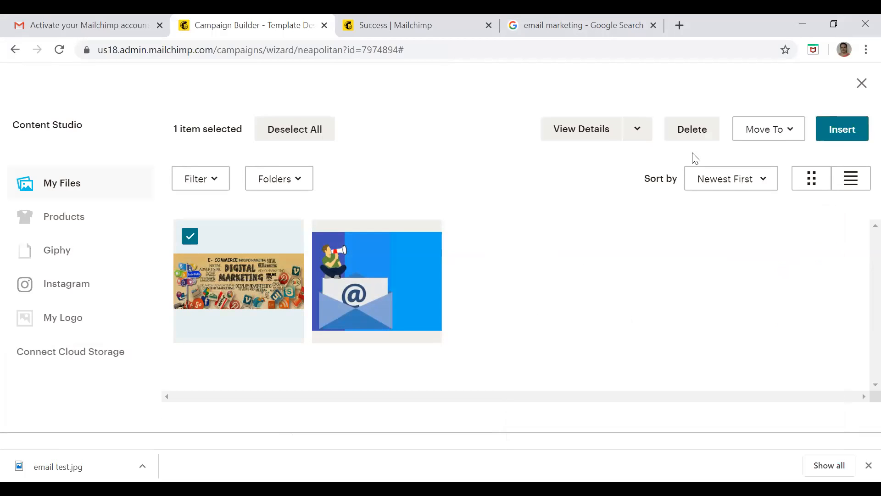
{"action": "left_click", "coordinate": [845, 131]}
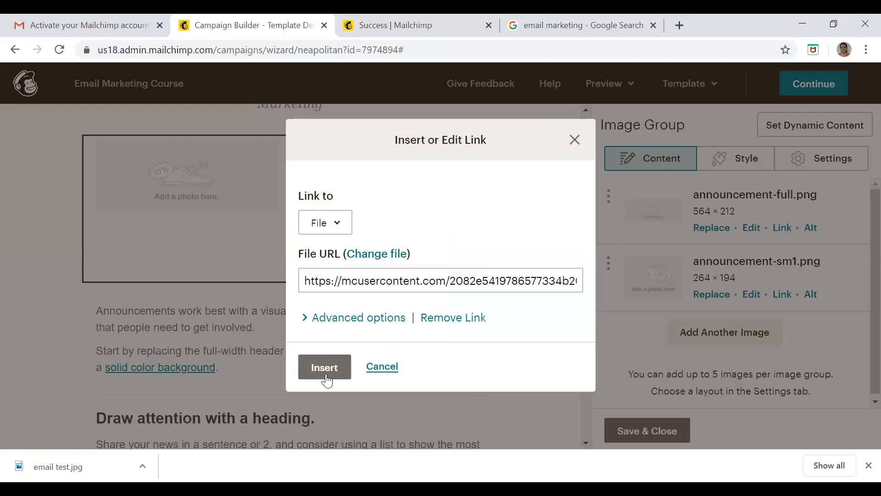
{"action": "left_click", "coordinate": [326, 375]}
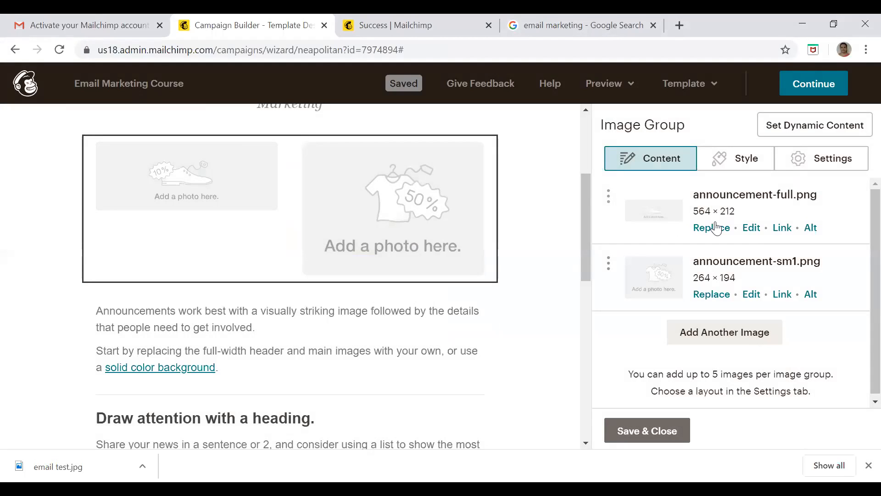
{"action": "left_click", "coordinate": [714, 230]}
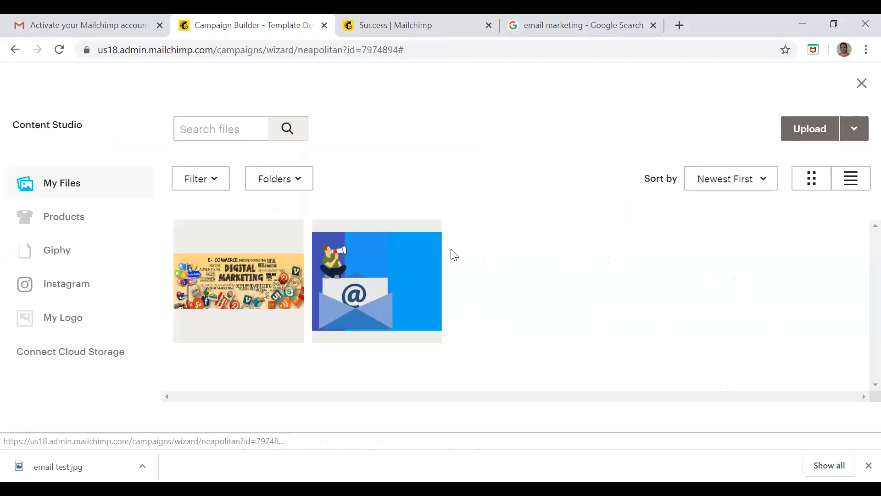
{"action": "left_click", "coordinate": [277, 278]}
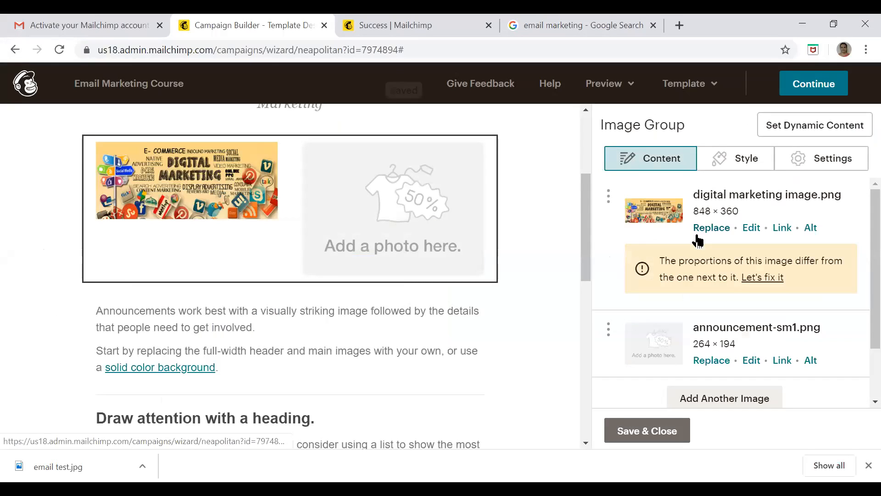
Replace the announcement-sm1.png placeholder in the image group with the "email test" envelope image
{"action": "left_click", "coordinate": [712, 361]}
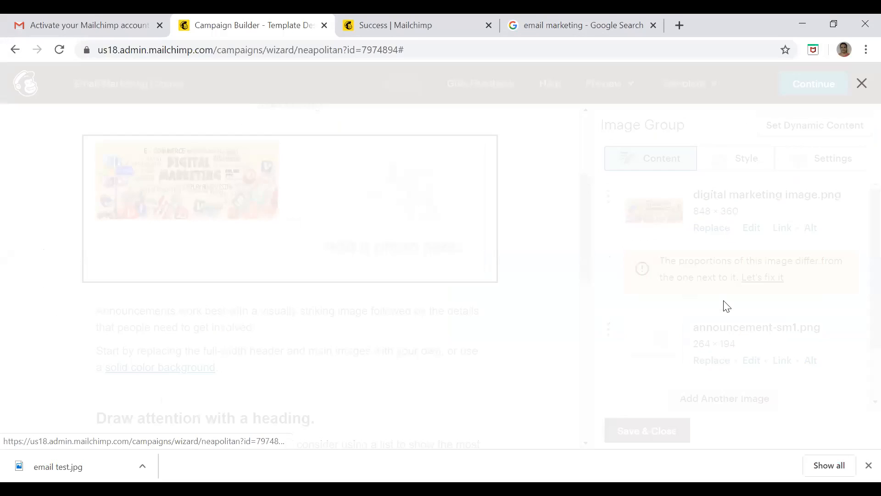
{"action": "left_click", "coordinate": [429, 281]}
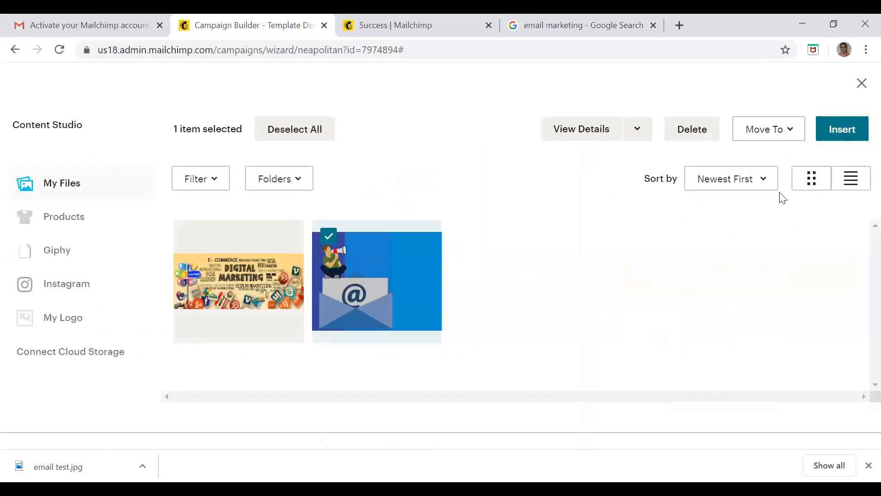
{"action": "left_click", "coordinate": [844, 130]}
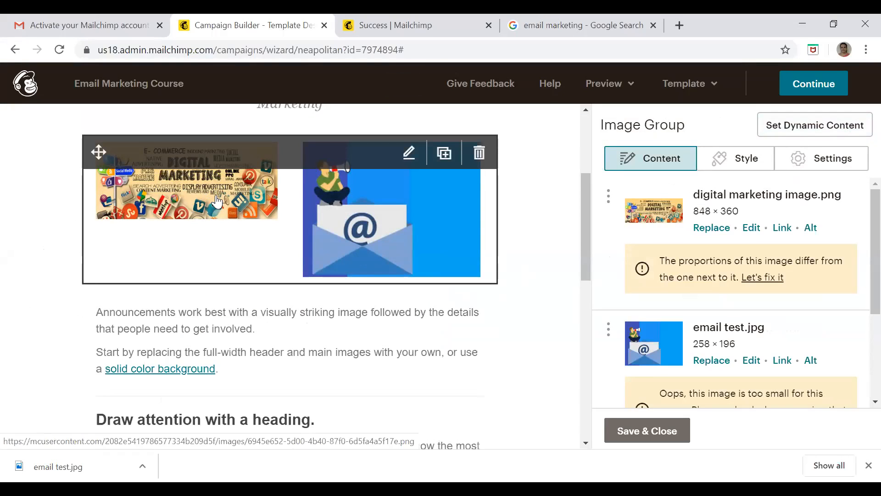
Open the digital marketing image from the image group in the image editor and save it with the custom crop
{"action": "left_click", "coordinate": [755, 233]}
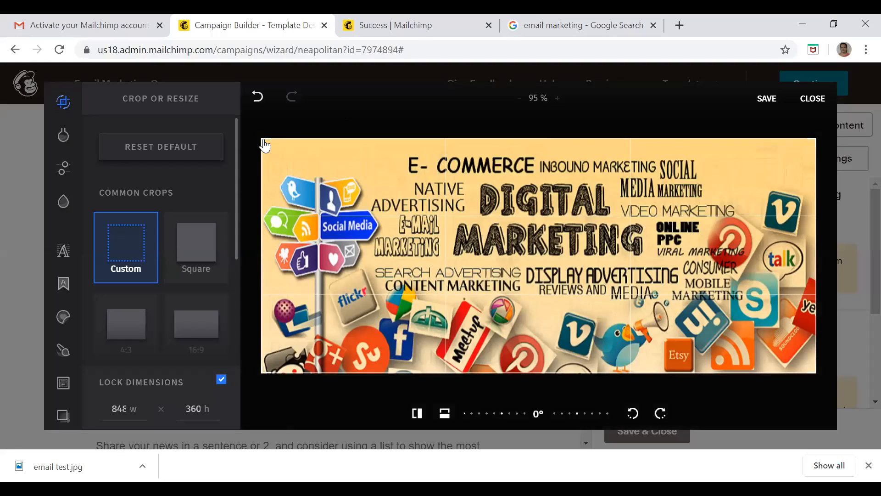
{"action": "left_click", "coordinate": [767, 98]}
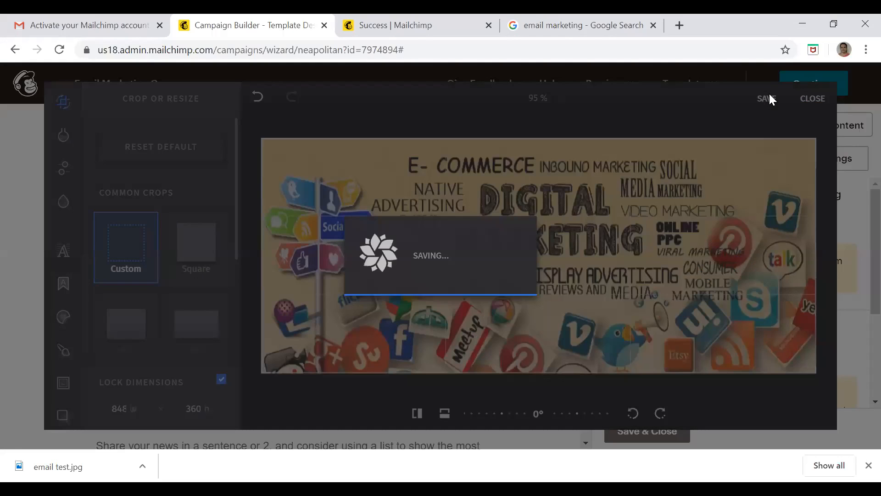
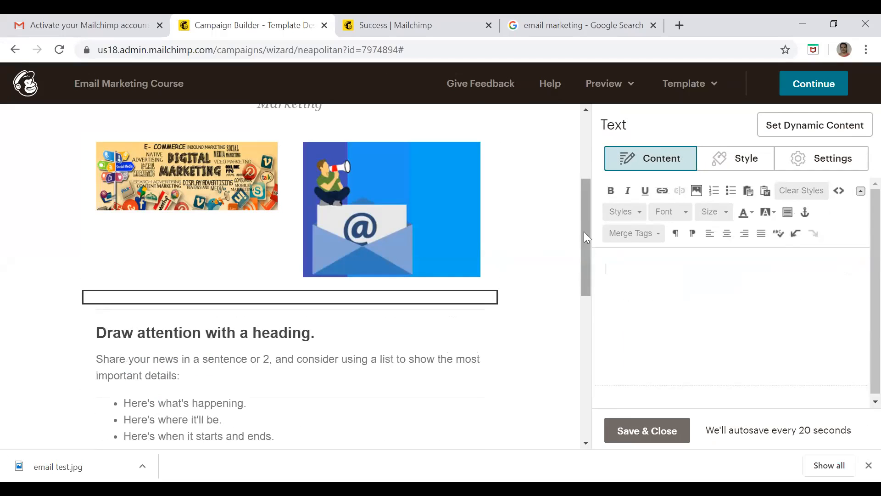
Replace the placeholder text in the block above the Find Out More button with four lines: "dfdsfewrewrew", "sdfsdfsd", "erwrew" and "fsdfd"
{"action": "scroll", "coordinate": [586, 276], "scroll_direction": "down", "scroll_amount": 3}
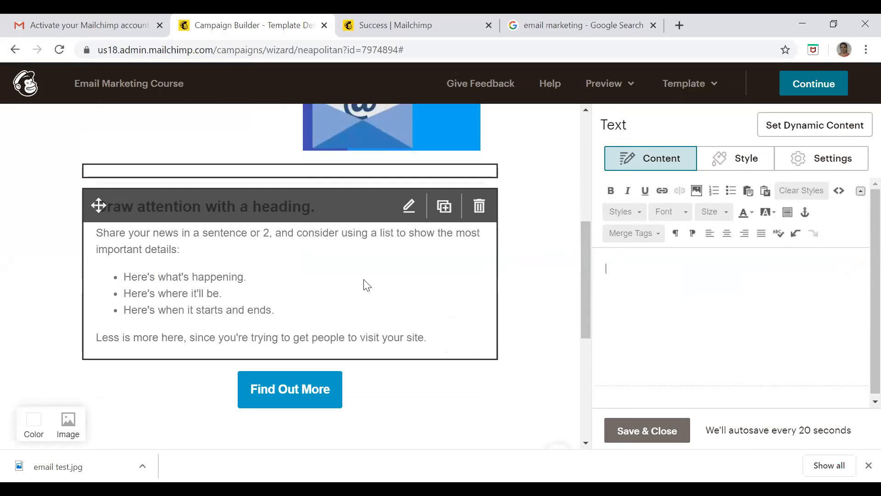
{"action": "left_click", "coordinate": [361, 292]}
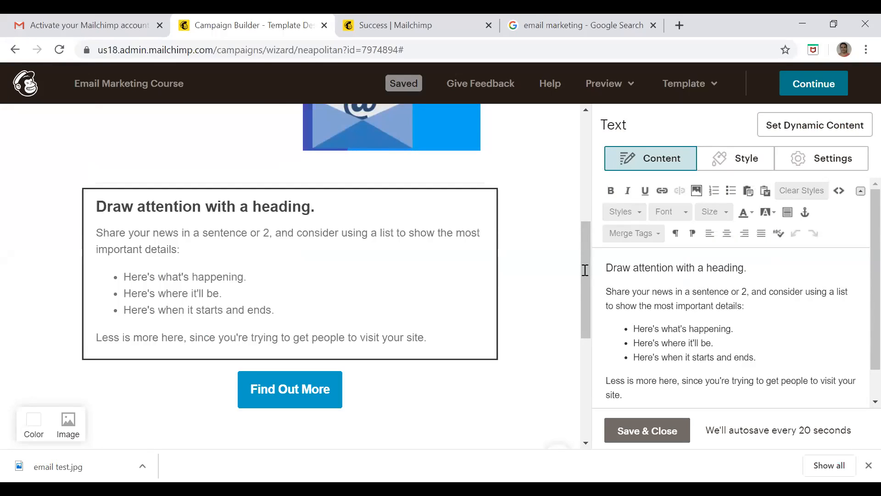
{"action": "left_click", "coordinate": [607, 266]}
{"action": "left_click", "coordinate": [762, 340], "text": "shift"}
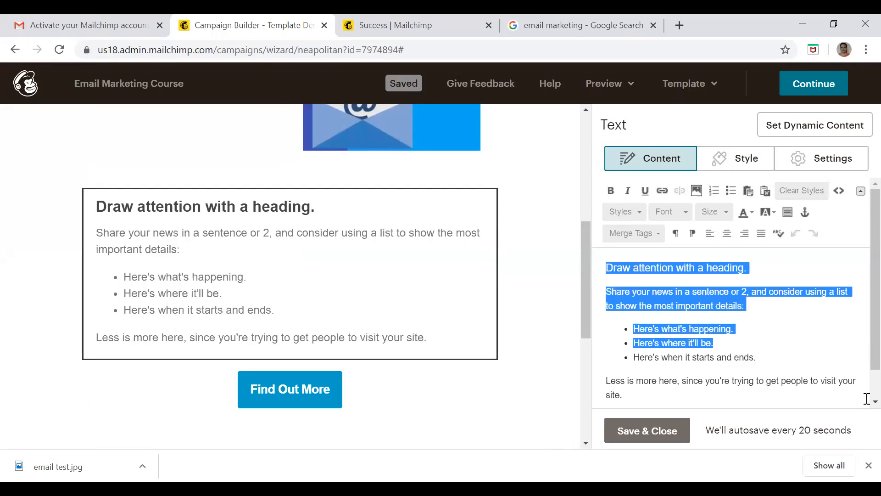
{"action": "left_click", "coordinate": [866, 398], "text": "shift"}
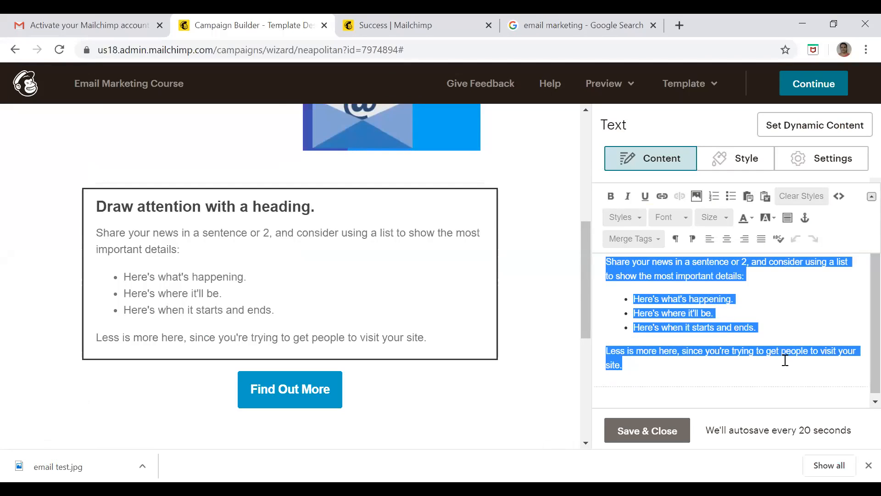
{"action": "type", "text": "dfdsfewrewrew"}
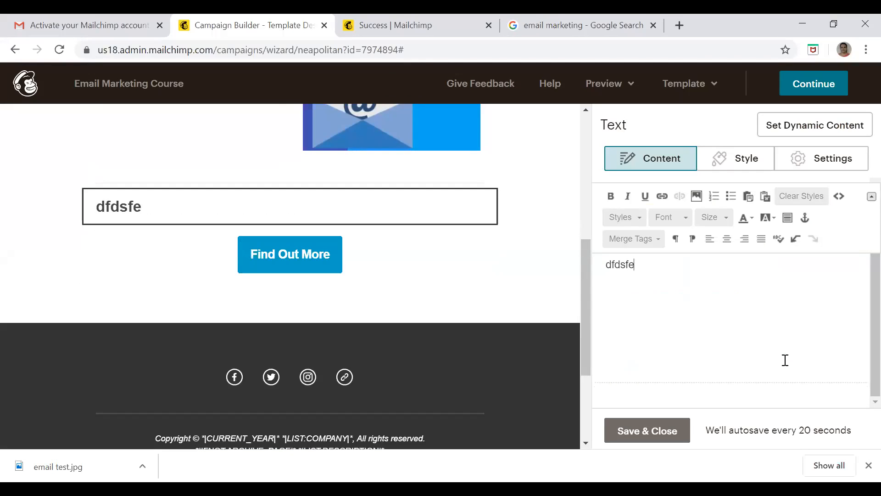
{"action": "key", "text": "Return"}
{"action": "type", "text": "sdfsdfsd"}
{"action": "key", "text": "Return"}
{"action": "type", "text": "erwrew"}
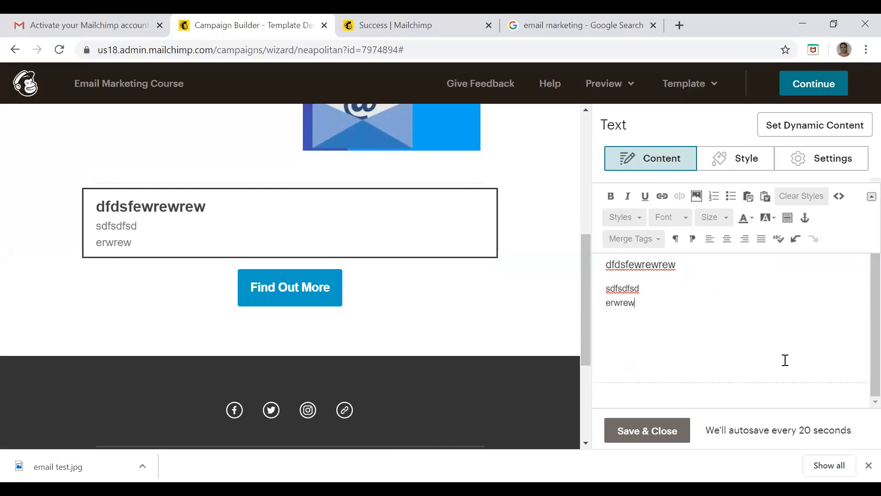
{"action": "key", "text": "Return"}
{"action": "type", "text": "fsdfd"}
{"action": "key", "text": "Return"}
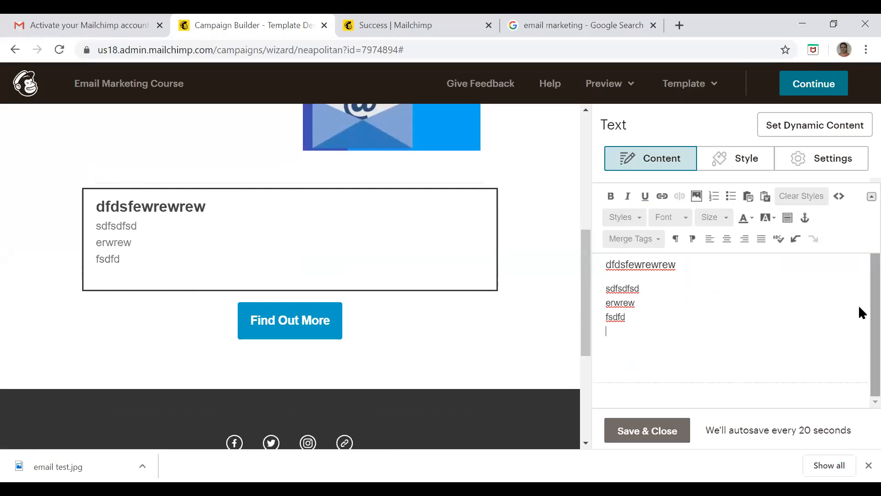
Change the text of the Find Out More button to "Click here to register"
{"action": "mouse_move", "coordinate": [299, 331]}
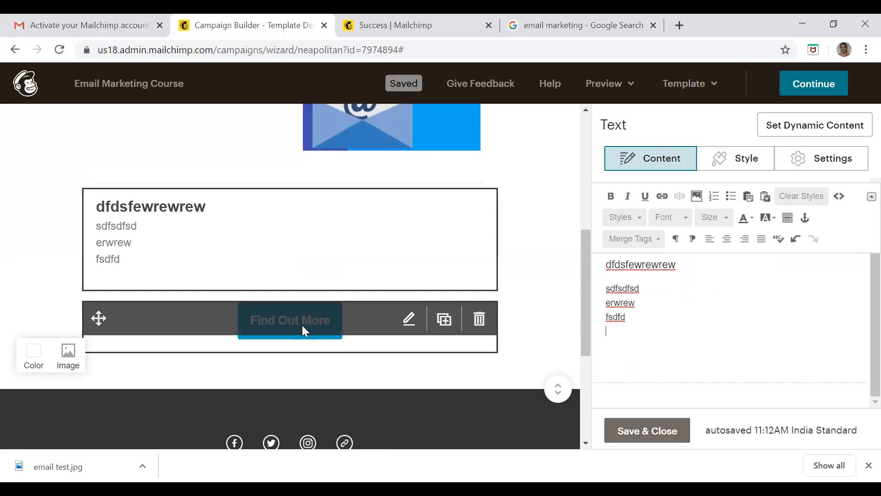
{"action": "left_click", "coordinate": [303, 326]}
{"action": "left_click", "coordinate": [305, 325]}
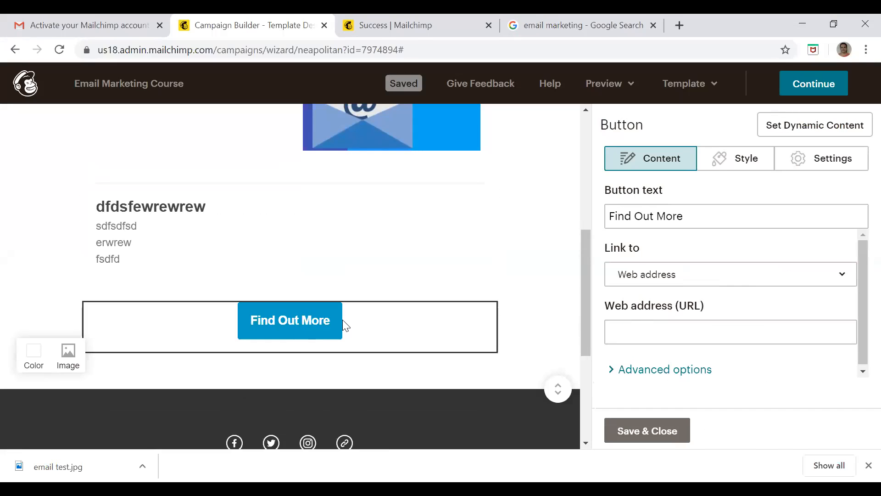
{"action": "left_click", "coordinate": [702, 216]}
{"action": "left_click_drag", "start_coordinate": [701, 215], "coordinate": [454, 218]}
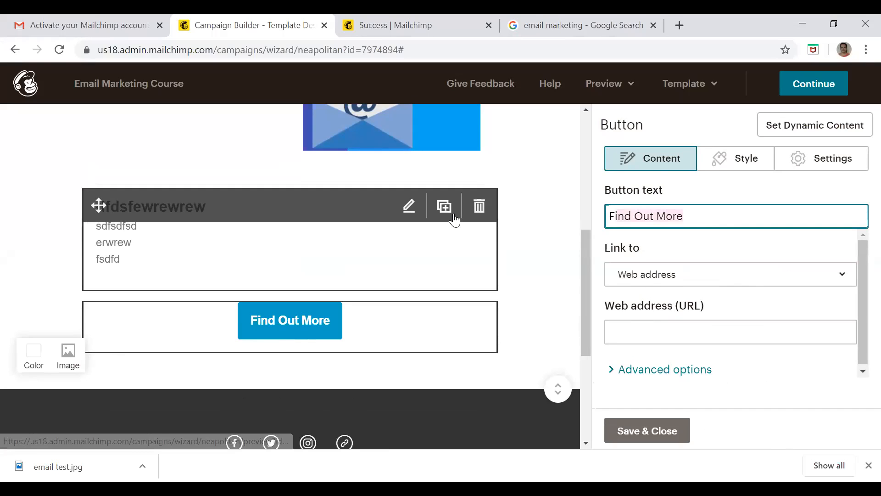
{"action": "left_click", "coordinate": [713, 211]}
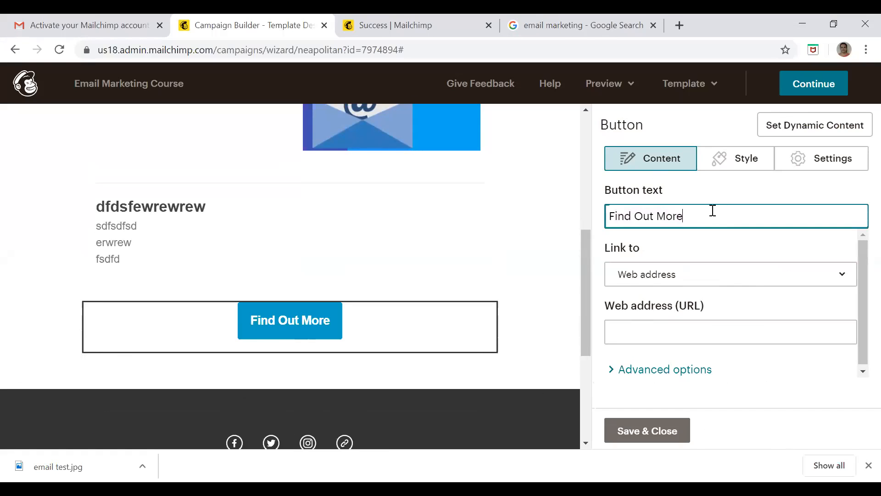
{"action": "key", "text": "BackSpace"}
{"action": "key", "text": "BackSpace"}
{"action": "key", "text": "BackSpace"}
{"action": "key", "text": "BackSpace"}
{"action": "key", "text": "BackSpace"}
{"action": "key", "text": "BackSpace"}
{"action": "key", "text": "BackSpace"}
{"action": "key", "text": "BackSpace"}
{"action": "key", "text": "BackSpace"}
{"action": "key", "text": "BackSpace"}
{"action": "key", "text": "BackSpace"}
{"action": "key", "text": "BackSpace"}
{"action": "key", "text": "BackSpace"}
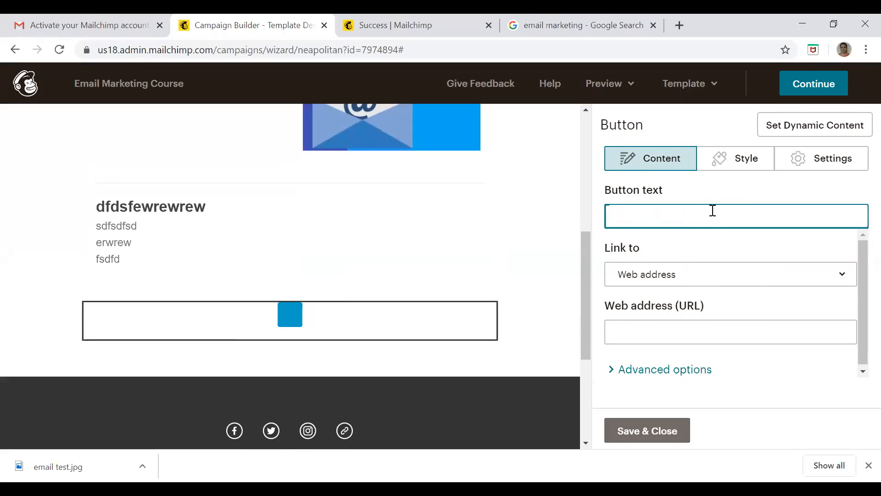
{"action": "type", "text": "Click he"}
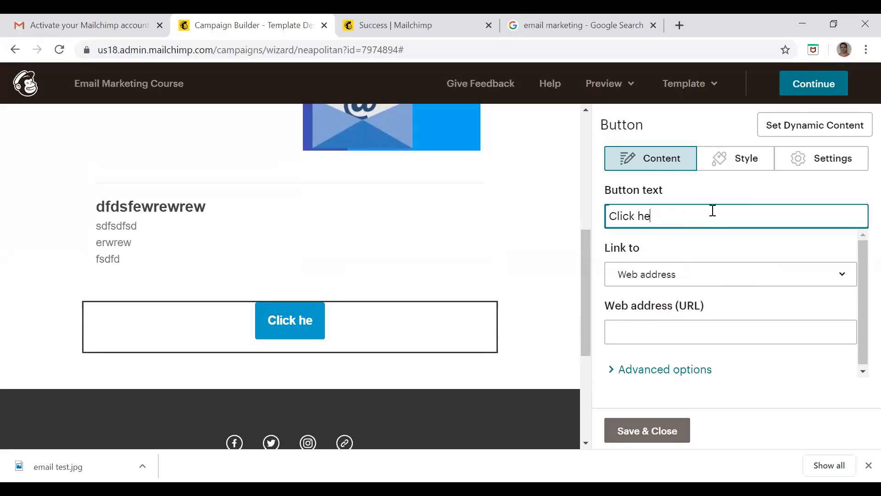
{"action": "type", "text": "re to register"}
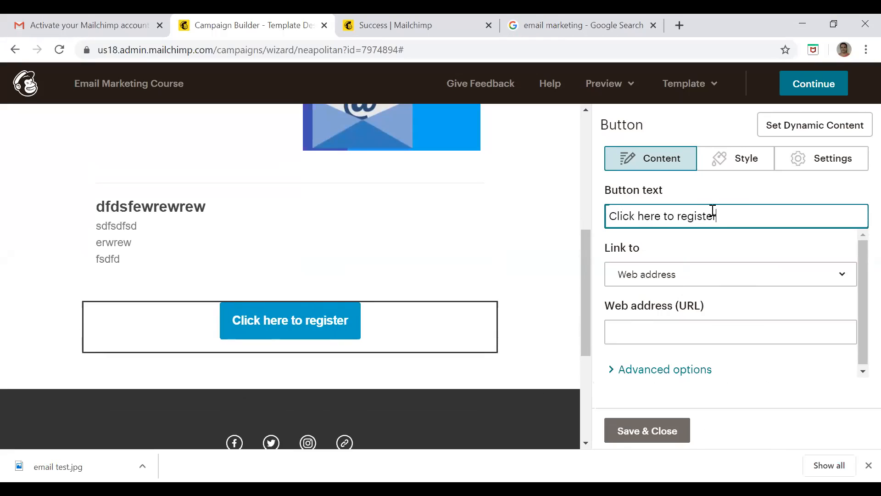
{"action": "left_click", "coordinate": [841, 275]}
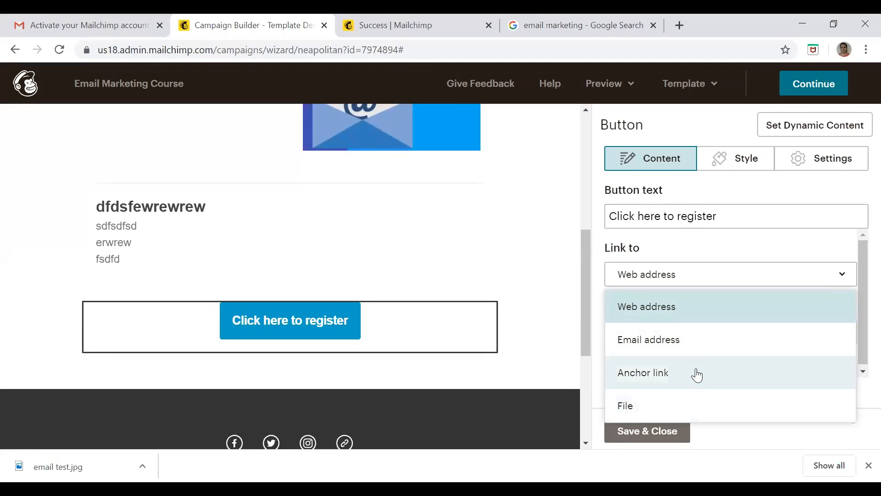
{"action": "left_click", "coordinate": [719, 297]}
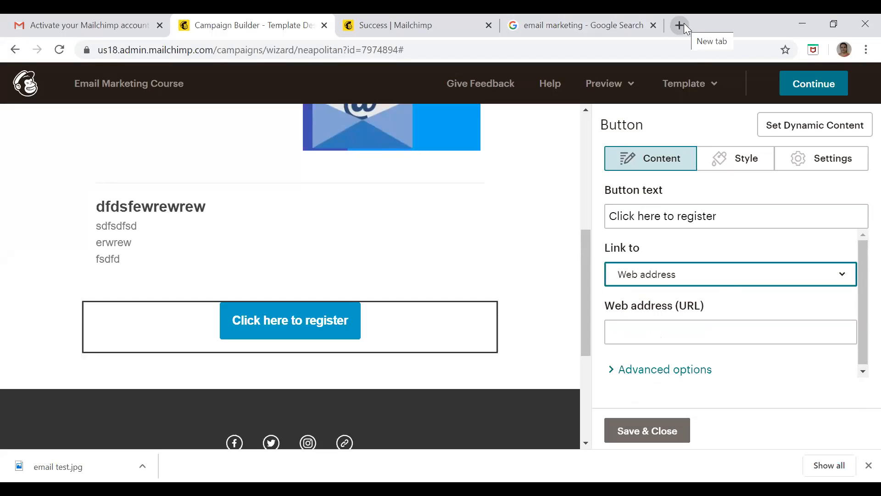
{"action": "left_click", "coordinate": [638, 328]}
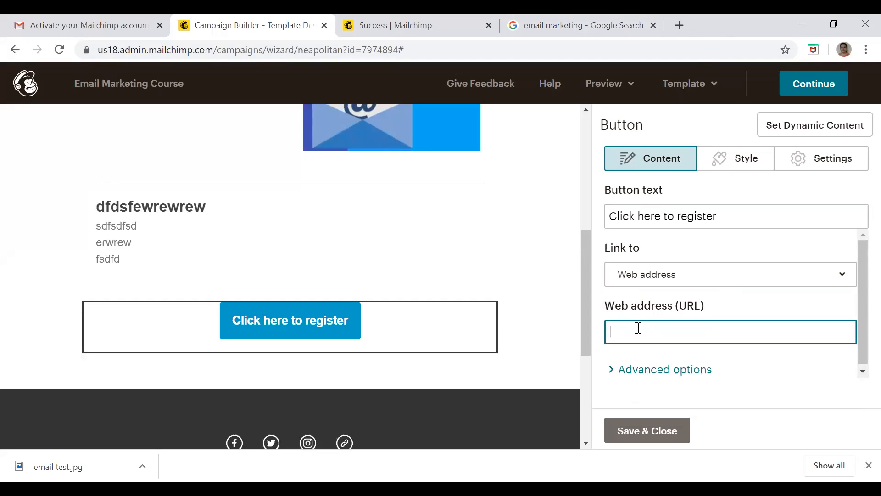
{"action": "type", "text": "www."}
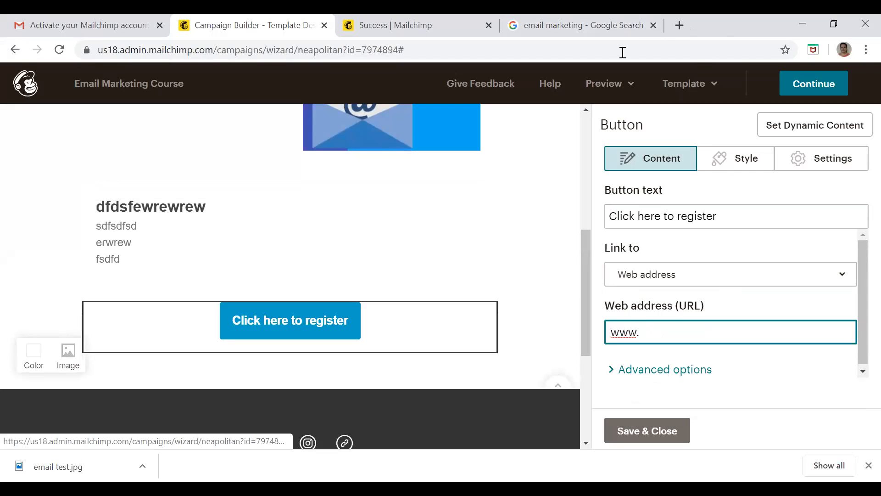
{"action": "left_click", "coordinate": [679, 25]}
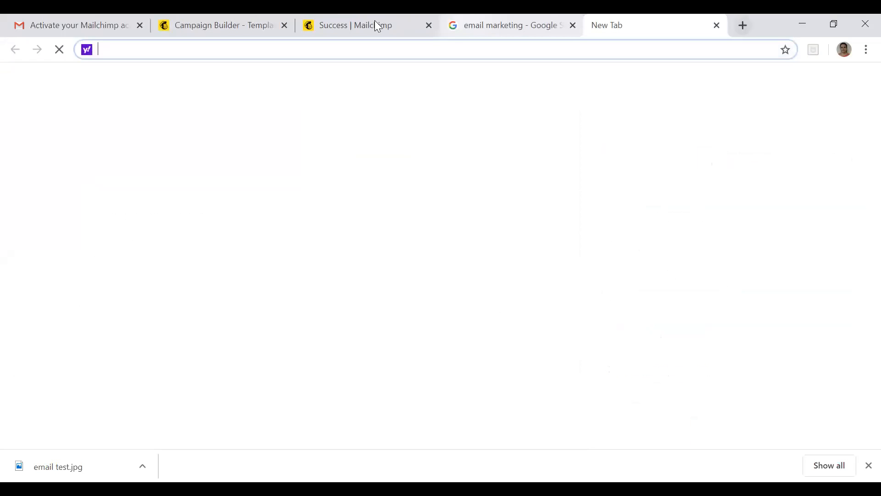
{"action": "left_click", "coordinate": [360, 30]}
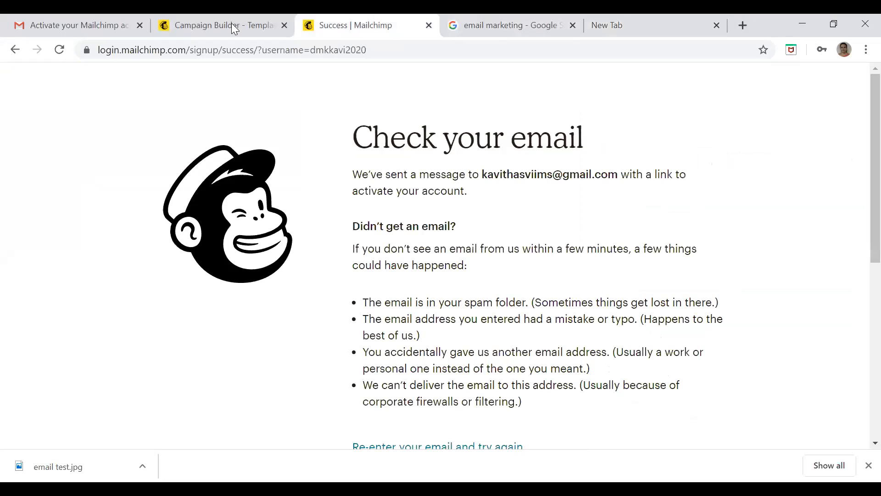
{"action": "key", "text": "ctrl+shift+Tab"}
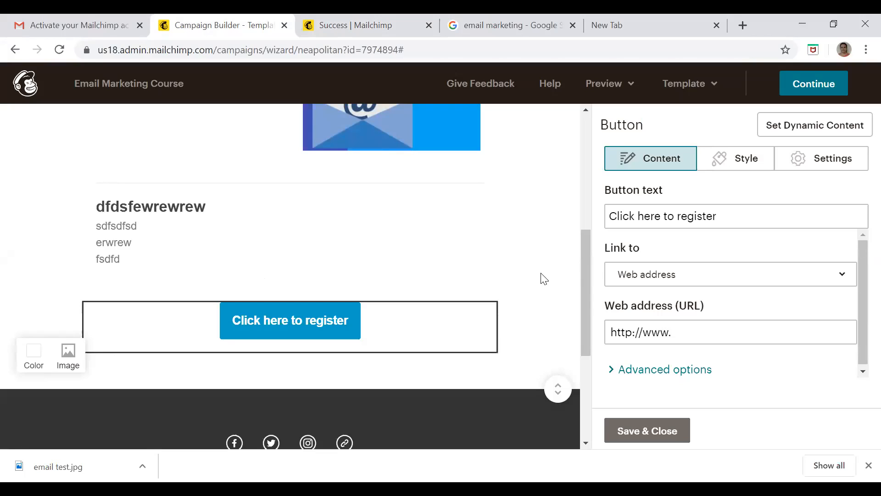
{"action": "left_click", "coordinate": [725, 337]}
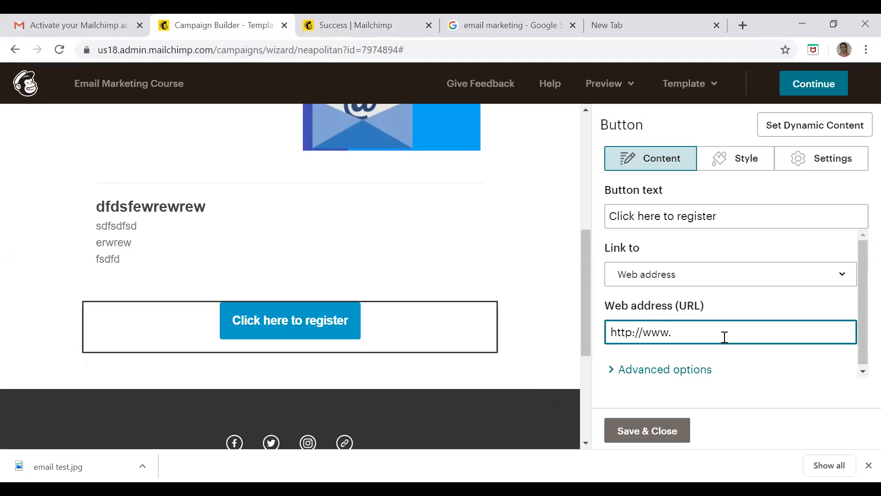
{"action": "type", "text": "vedavyasa.org/vvit"}
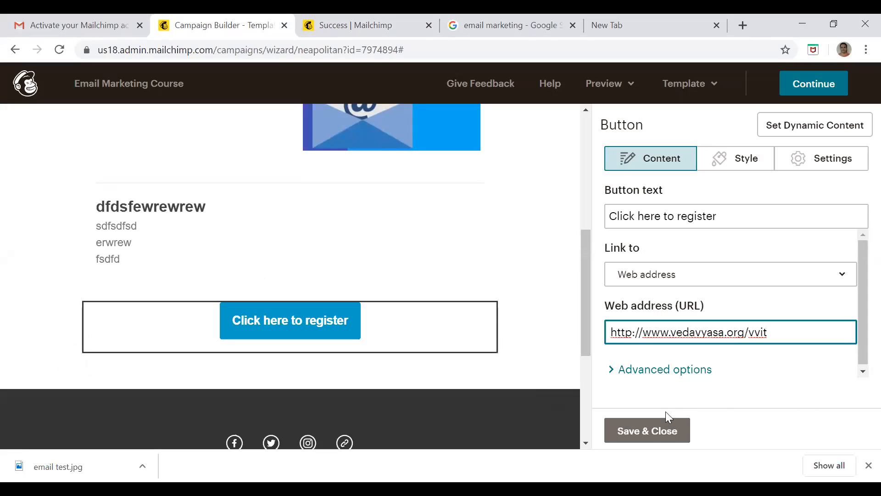
{"action": "left_click", "coordinate": [649, 431]}
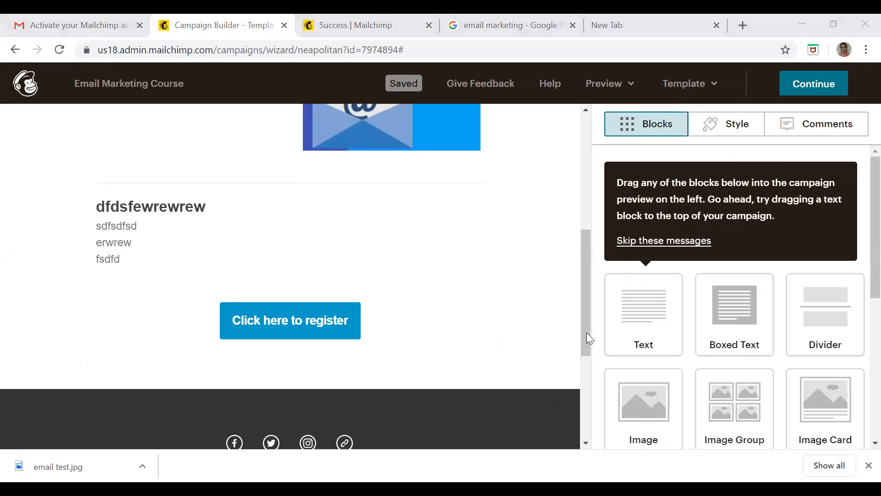
Enter preview mode for the campaign and review the desktop layout from the heading down to the register button
{"action": "mouse_move", "coordinate": [437, 250]}
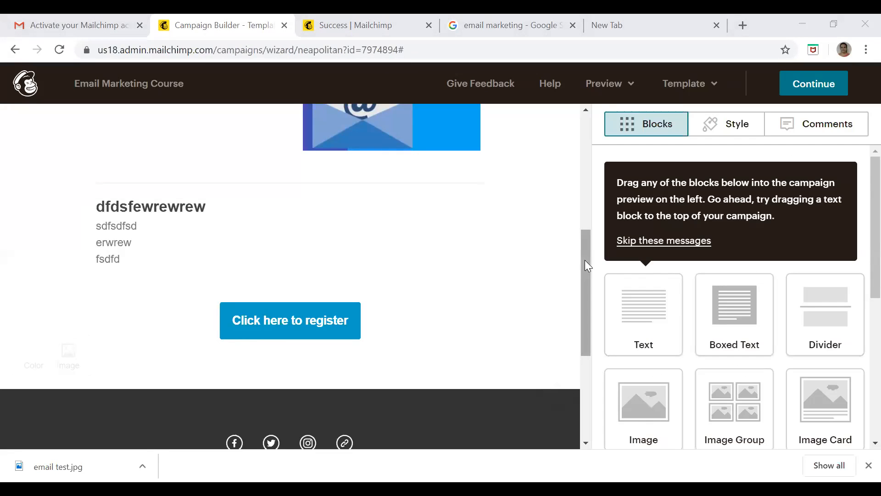
{"action": "left_click_drag", "start_coordinate": [585, 260], "coordinate": [577, 103]}
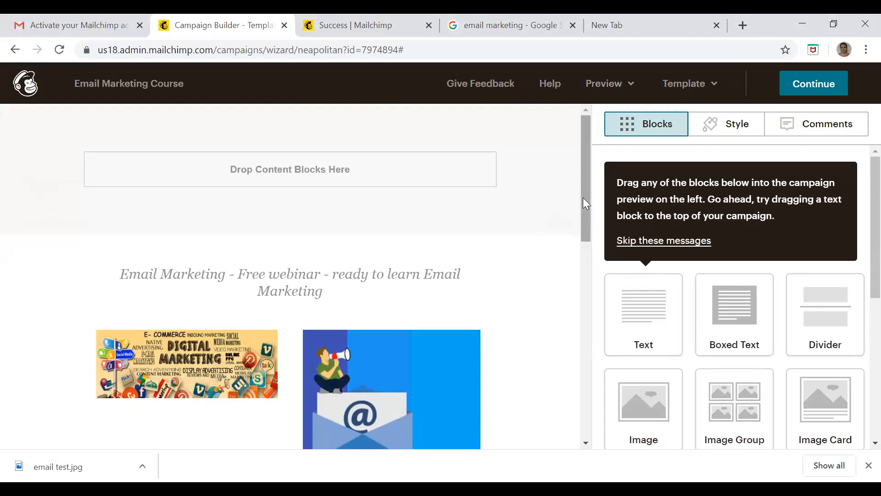
{"action": "mouse_move", "coordinate": [225, 373]}
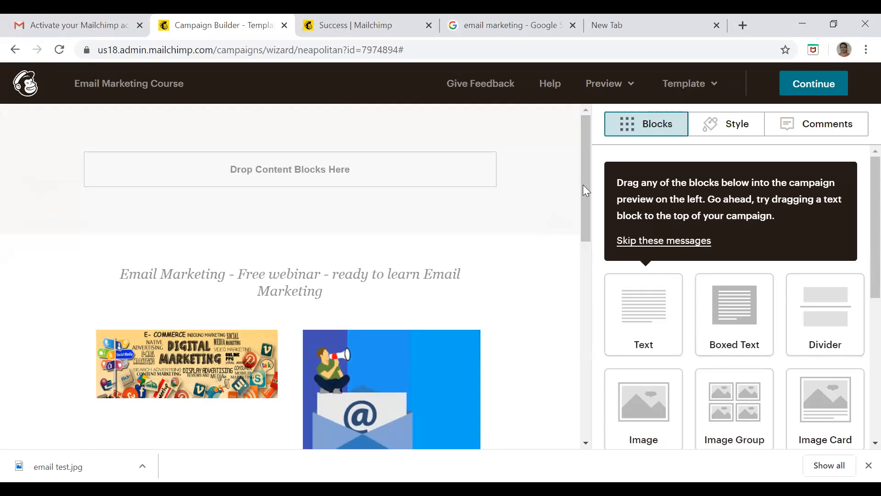
{"action": "scroll", "coordinate": [587, 285], "scroll_direction": "down", "scroll_amount": 2}
{"action": "scroll", "coordinate": [586, 218], "scroll_direction": "down", "scroll_amount": 5}
{"action": "scroll", "coordinate": [585, 215], "scroll_direction": "up", "scroll_amount": 6}
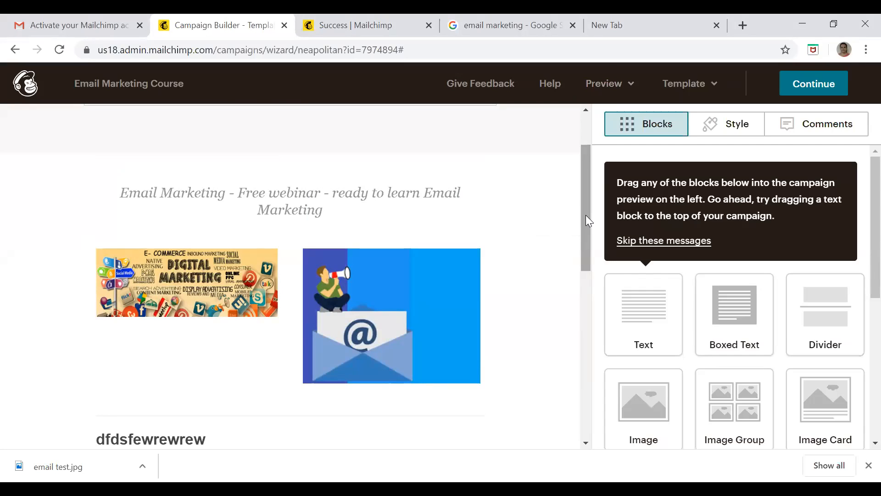
{"action": "left_click", "coordinate": [609, 85]}
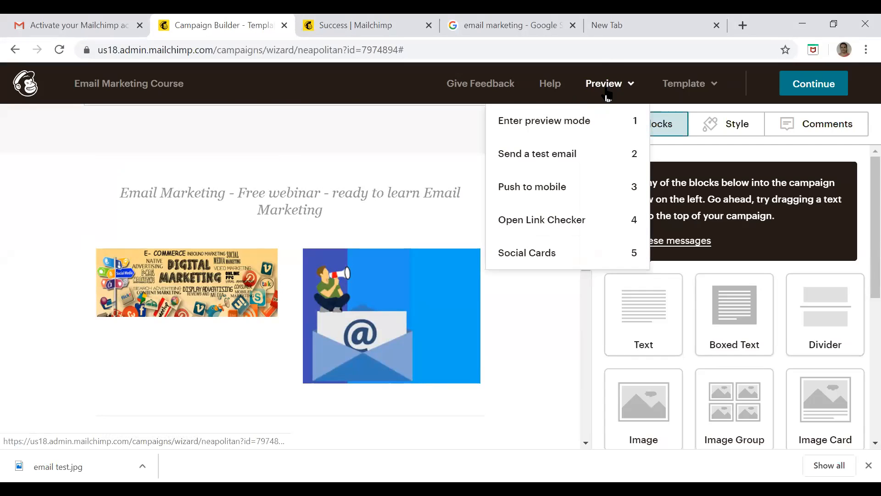
{"action": "left_click", "coordinate": [569, 121]}
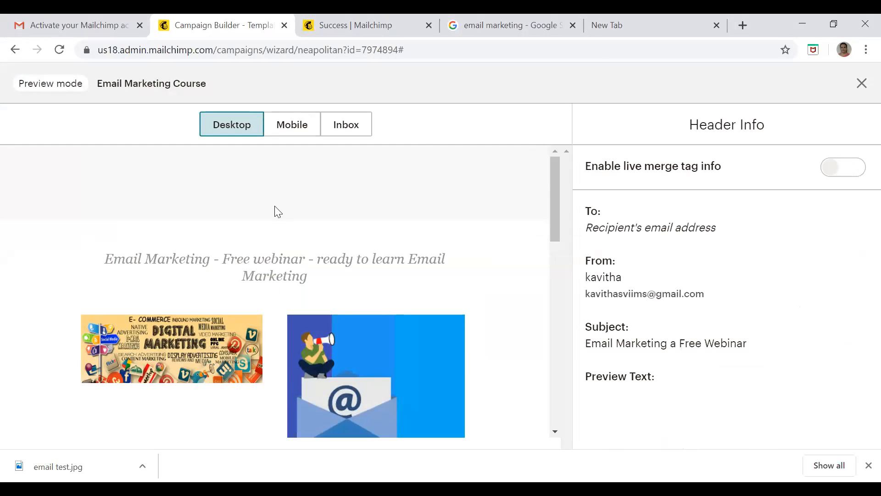
{"action": "left_click_drag", "start_coordinate": [558, 179], "coordinate": [561, 213]}
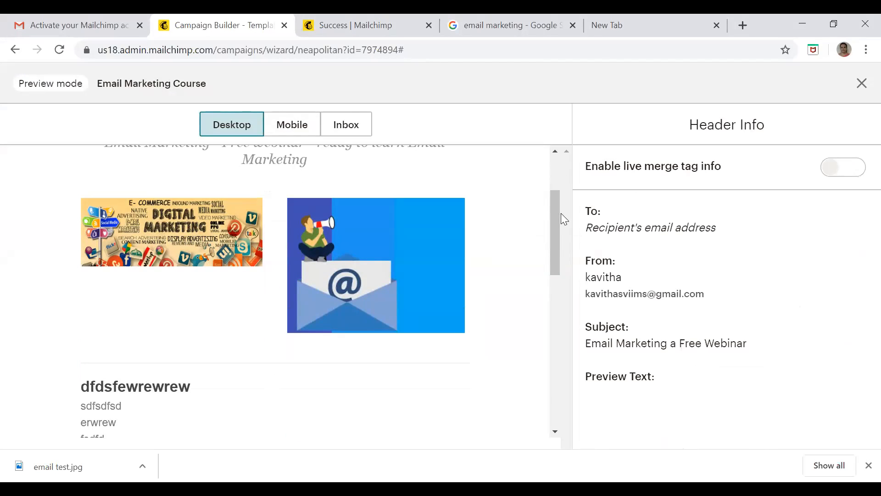
{"action": "left_click_drag", "start_coordinate": [561, 213], "coordinate": [551, 275]}
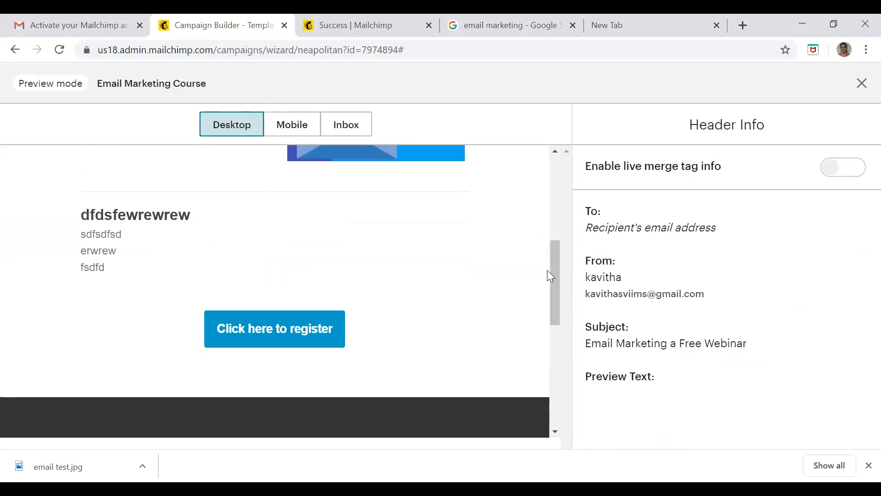
Test the "Click here to register" link from the preview, return to the campaign and show the mobile preview
{"action": "left_click", "coordinate": [293, 335]}
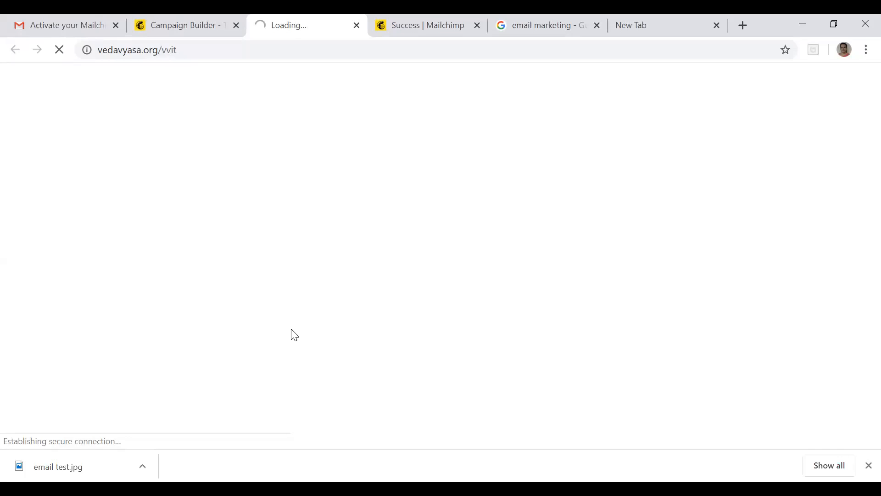
{"action": "left_click", "coordinate": [197, 27]}
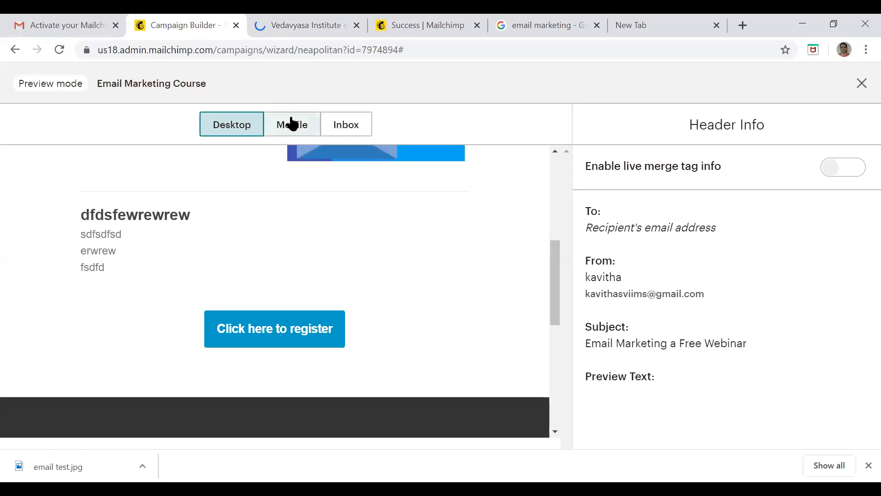
{"action": "left_click", "coordinate": [291, 130]}
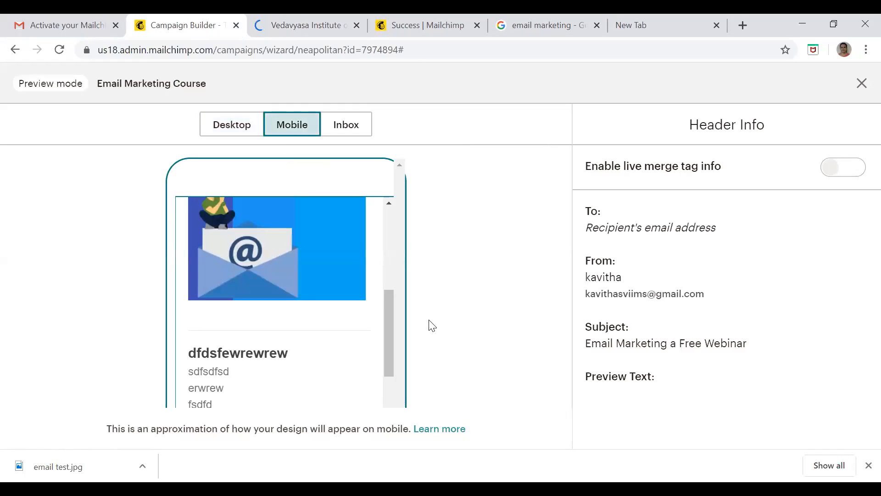
Review the mobile preview up to the heading, exit preview mode and continue from the design to the campaign's checklist page
{"action": "left_click_drag", "start_coordinate": [391, 310], "coordinate": [394, 225]}
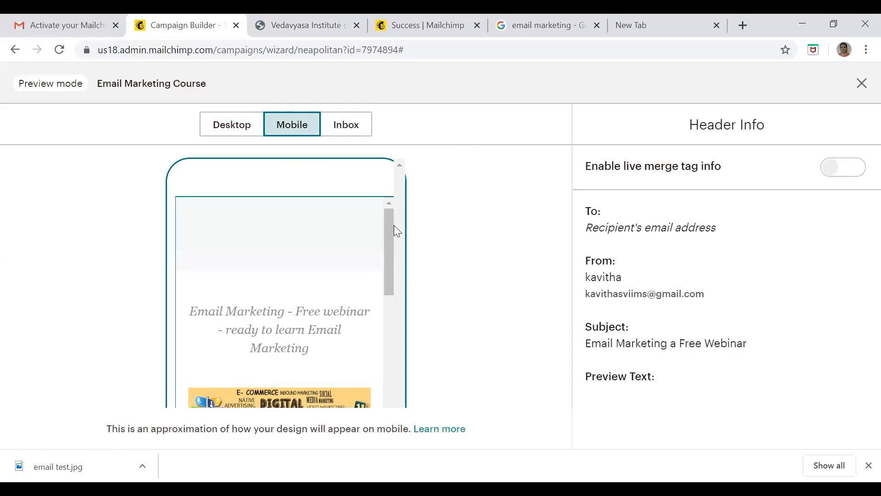
{"action": "left_click", "coordinate": [862, 84]}
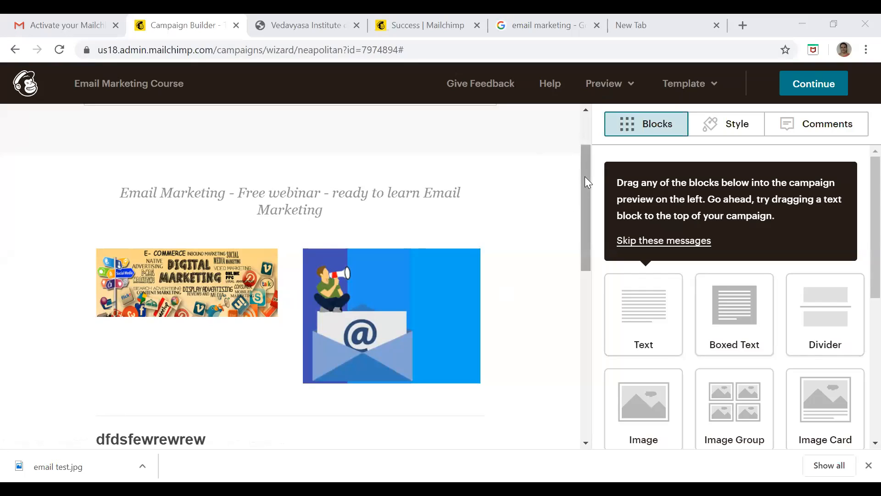
{"action": "scroll", "coordinate": [584, 177], "scroll_direction": "up", "scroll_amount": 2}
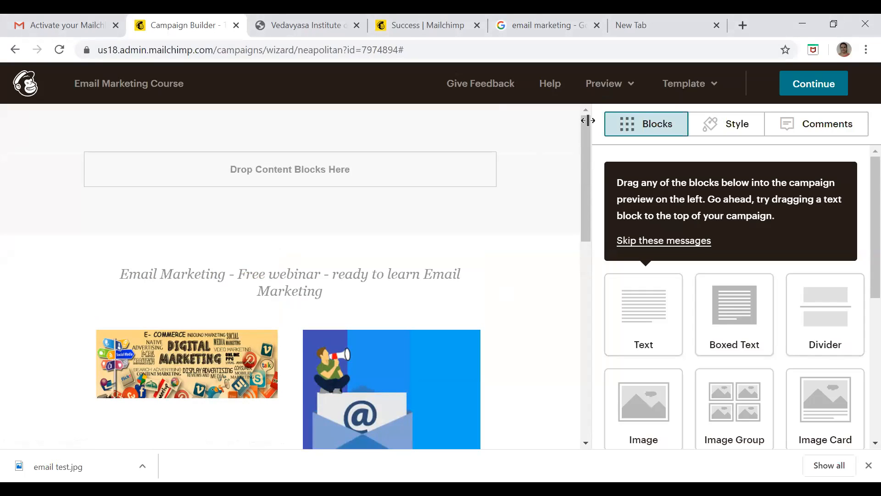
{"action": "left_click", "coordinate": [816, 88]}
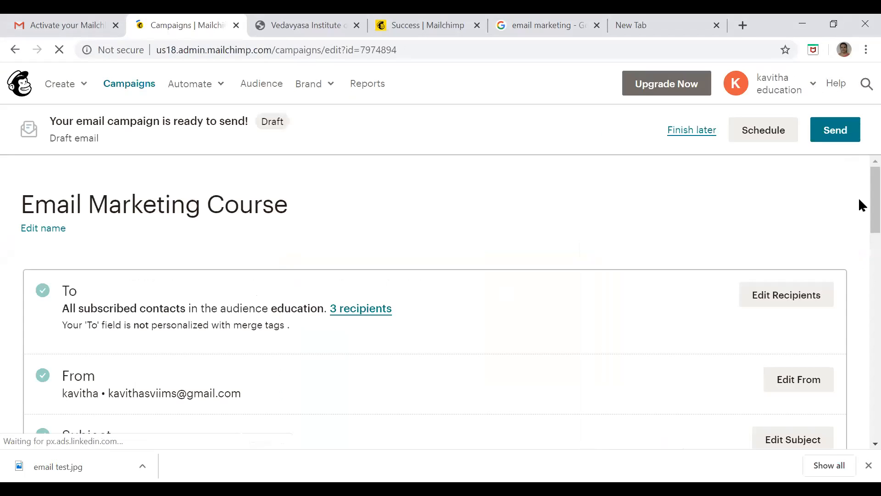
Send a test email of the campaign design to the sender's own e-mail address and close the test dialog
{"action": "scroll", "coordinate": [859, 197], "scroll_direction": "down", "scroll_amount": 9}
{"action": "scroll", "coordinate": [858, 285], "scroll_direction": "down", "scroll_amount": 1}
{"action": "scroll", "coordinate": [858, 263], "scroll_direction": "up", "scroll_amount": 3}
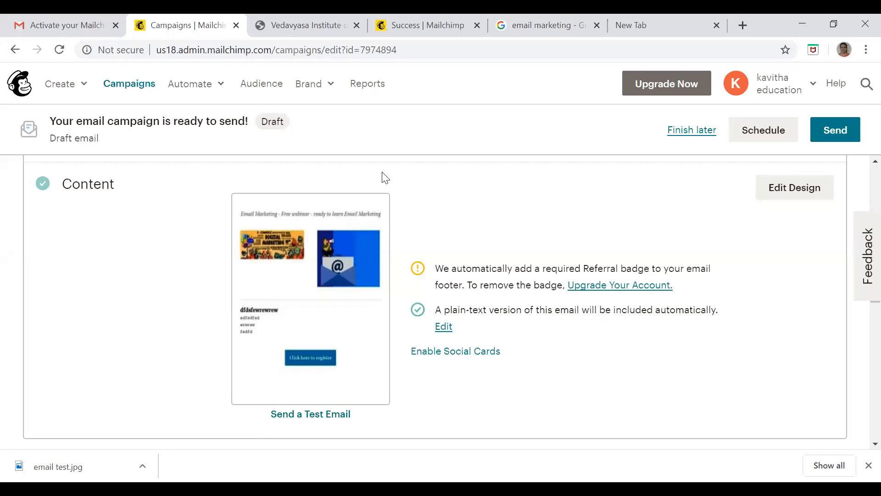
{"action": "left_click", "coordinate": [319, 415]}
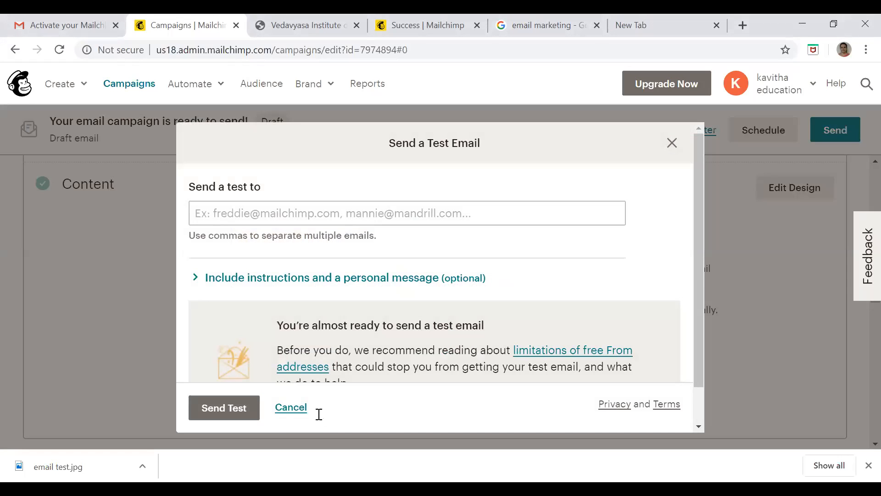
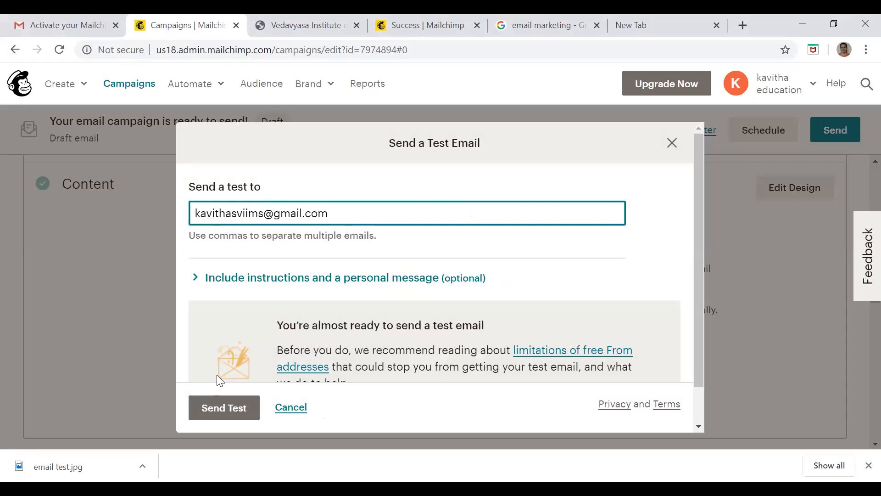
{"action": "left_click", "coordinate": [212, 410]}
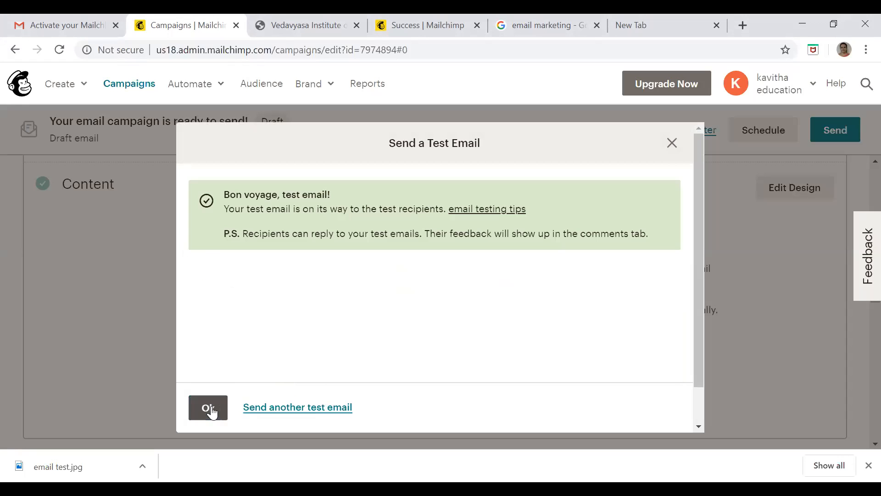
{"action": "left_click", "coordinate": [210, 407]}
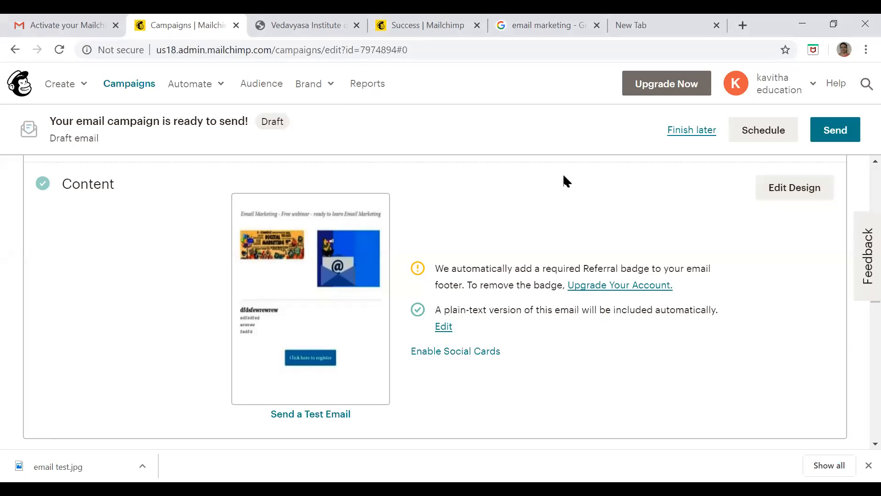
Switch to Gmail and look for the test email in the inbox and the Spam folder
{"action": "left_click", "coordinate": [66, 24]}
{"action": "left_click", "coordinate": [57, 184]}
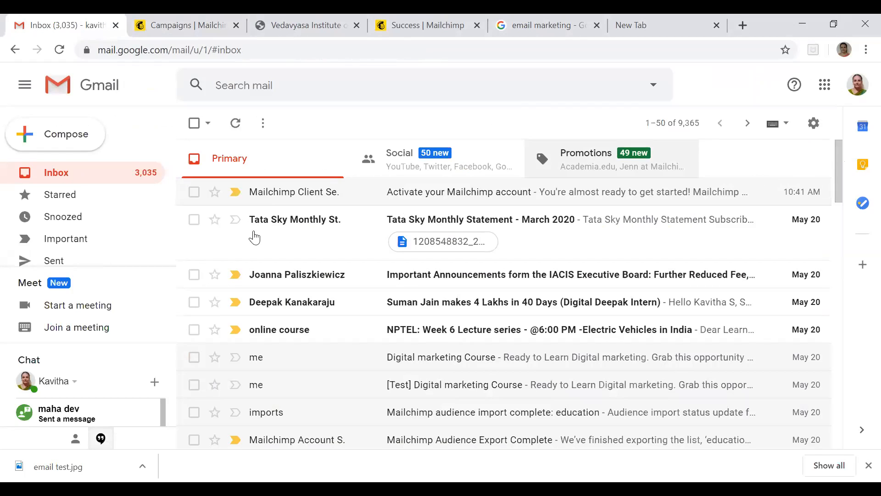
{"action": "left_click_drag", "start_coordinate": [172, 189], "coordinate": [169, 246]}
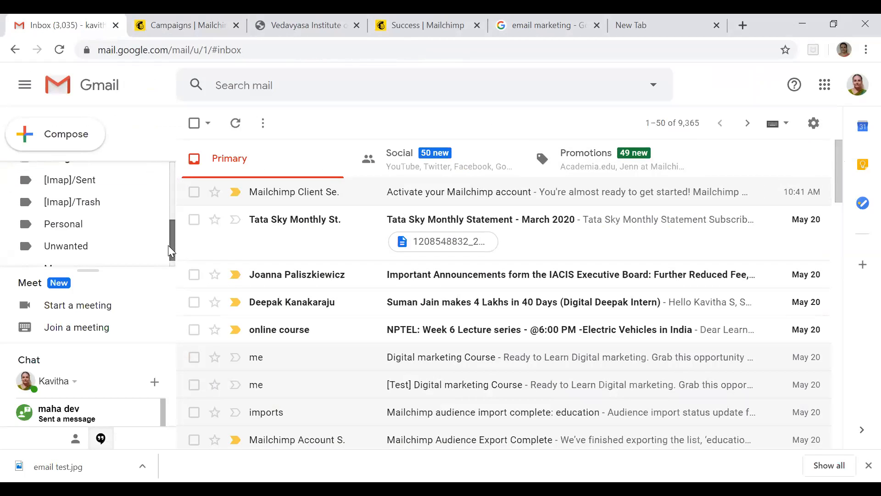
{"action": "left_click", "coordinate": [73, 259]}
{"action": "left_click_drag", "start_coordinate": [172, 211], "coordinate": [171, 226]}
{"action": "scroll", "coordinate": [171, 241], "scroll_direction": "down", "scroll_amount": 1}
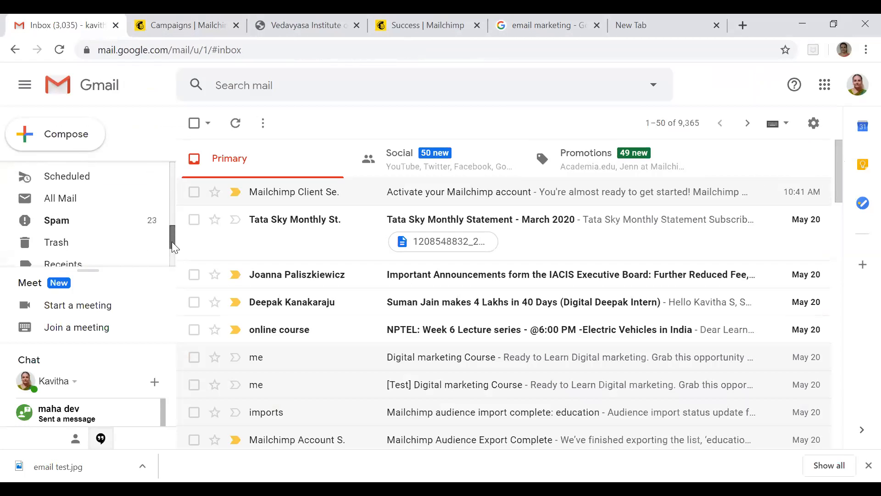
{"action": "left_click", "coordinate": [117, 220]}
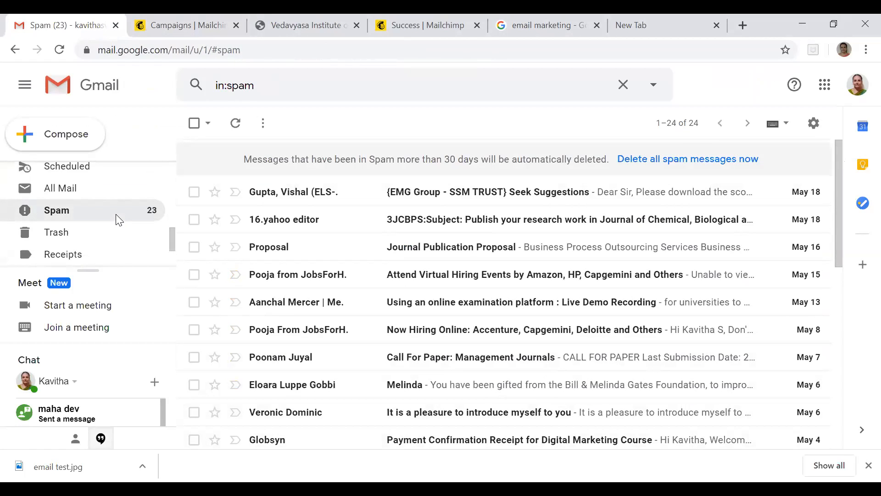
Reload the Gmail page and reopen the inbox to check again for the test email
{"action": "right_click", "coordinate": [717, 92]}
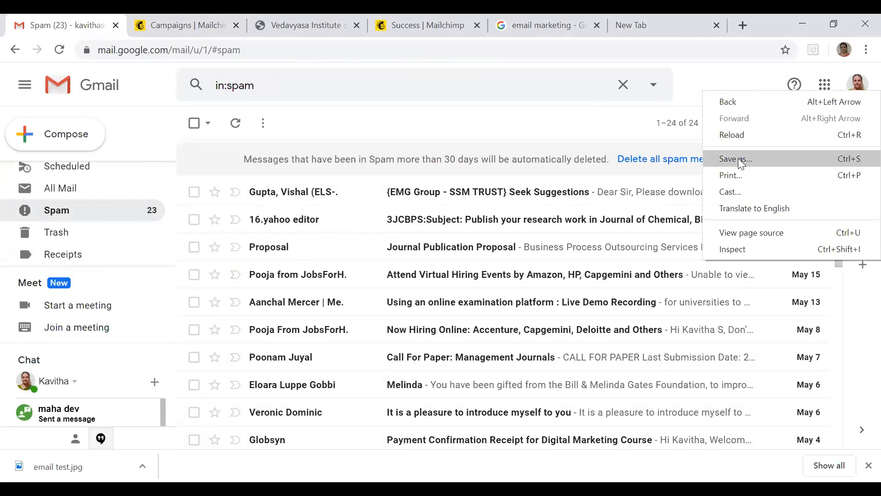
{"action": "left_click", "coordinate": [737, 137]}
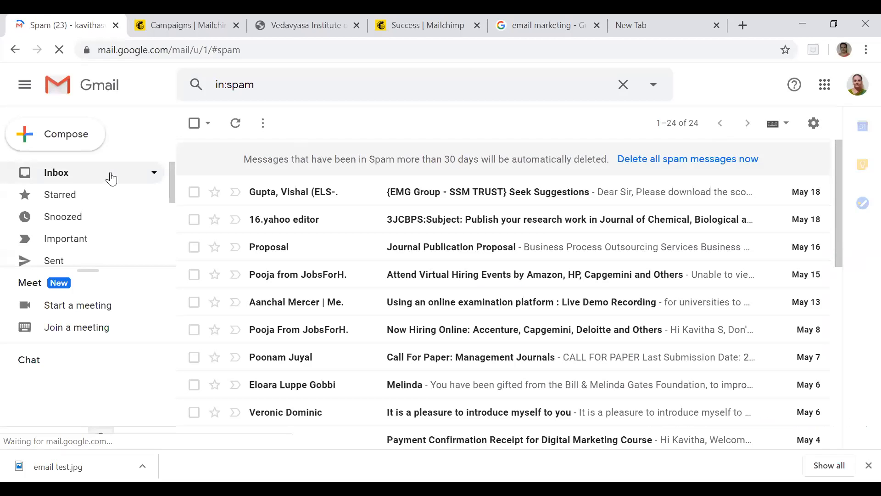
{"action": "left_click", "coordinate": [111, 174]}
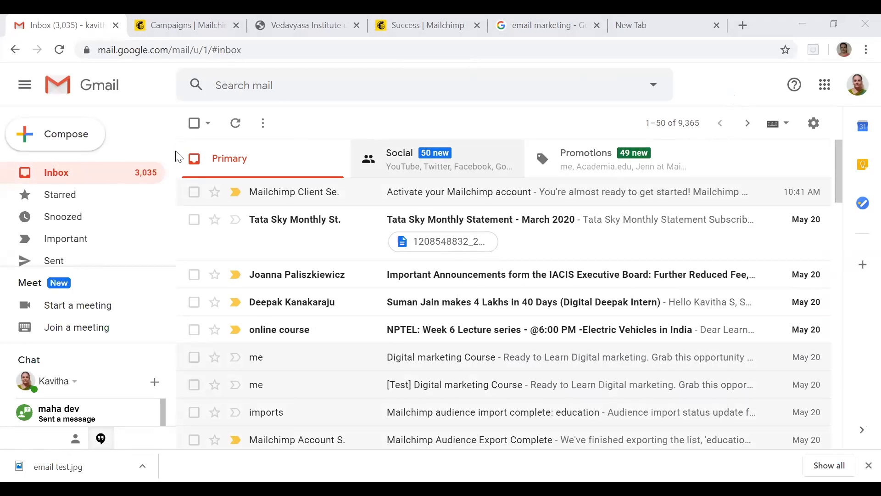
Return to the Mailchimp campaign and send it immediately to the subscribers of the "education" audience
{"action": "key", "text": "ctrl+Tab"}
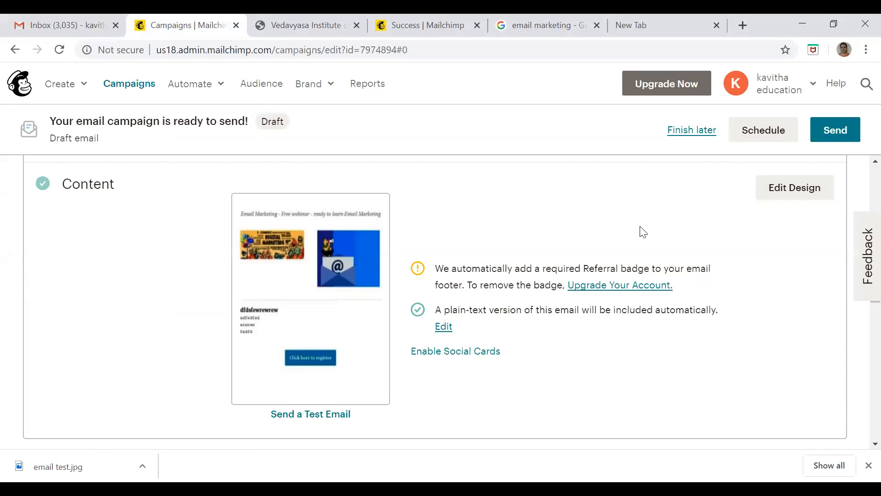
{"action": "left_click", "coordinate": [841, 134]}
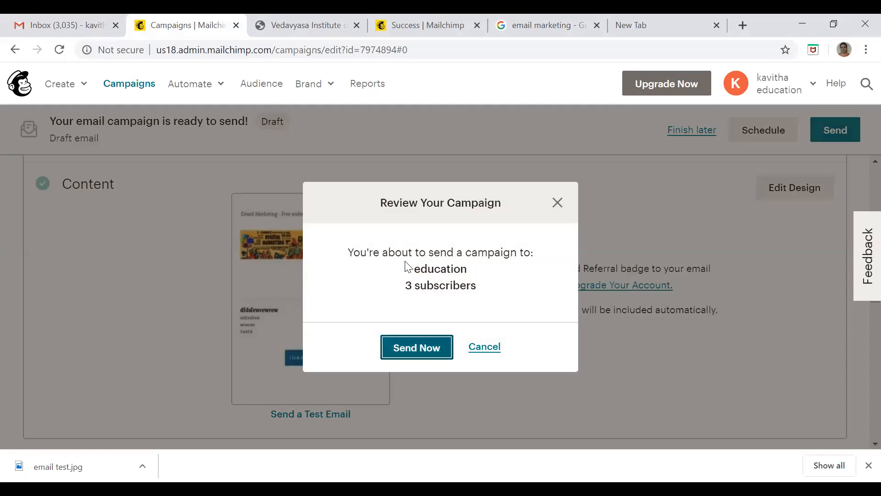
{"action": "left_click", "coordinate": [417, 347]}
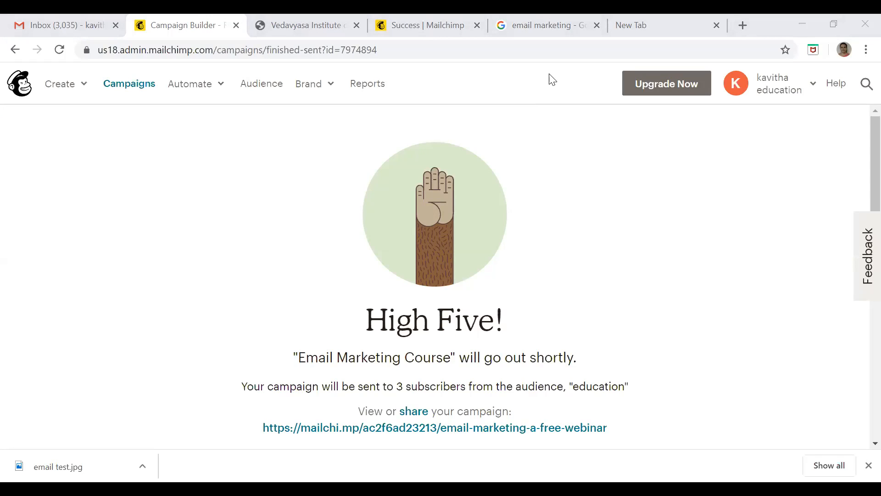
Switch to the EMAIL MARKETING PPT in PowerPoint, start the slide show from slide 21 and advance to "Scheduling emails"
{"action": "left_click", "coordinate": [540, 384]}
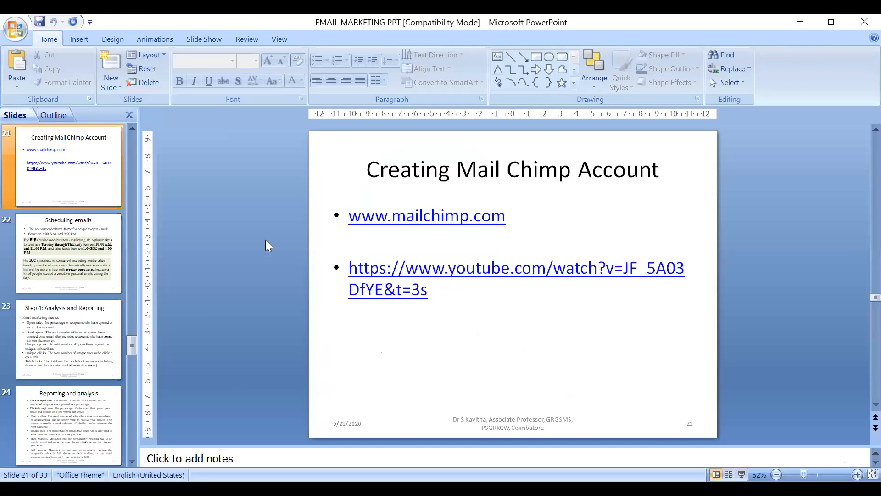
{"action": "left_click", "coordinate": [191, 40]}
{"action": "left_click", "coordinate": [57, 79]}
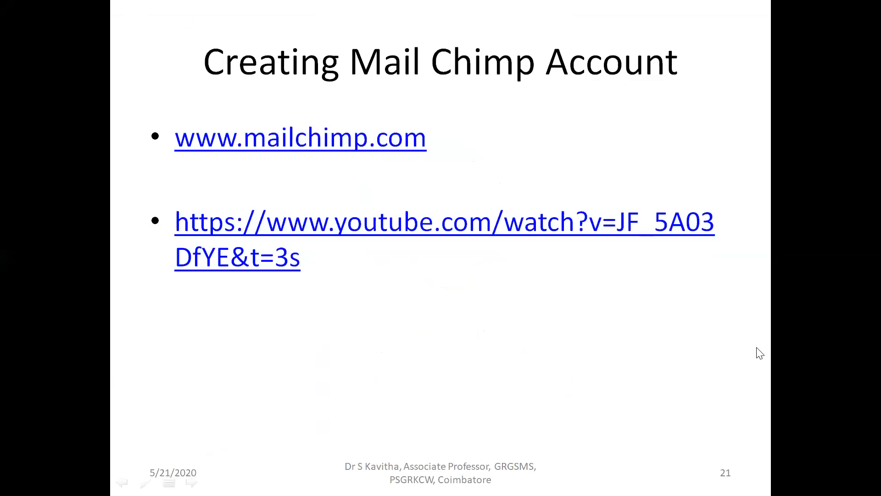
{"action": "left_click", "coordinate": [545, 310]}
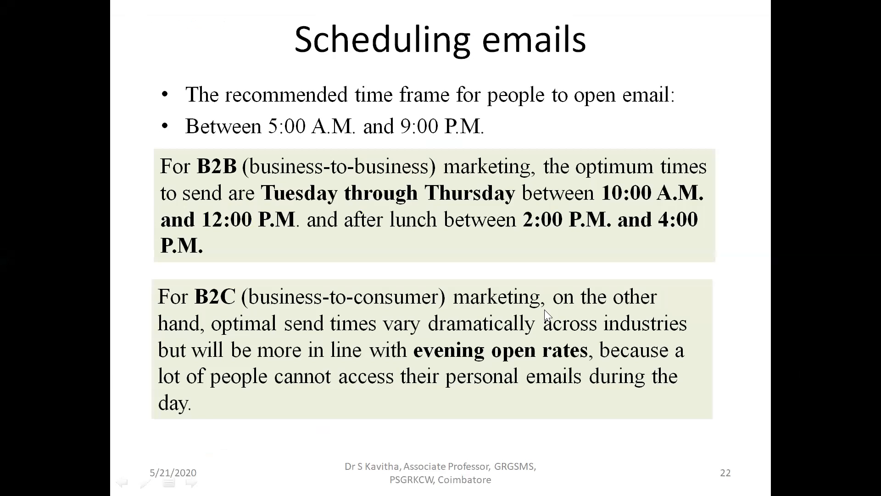